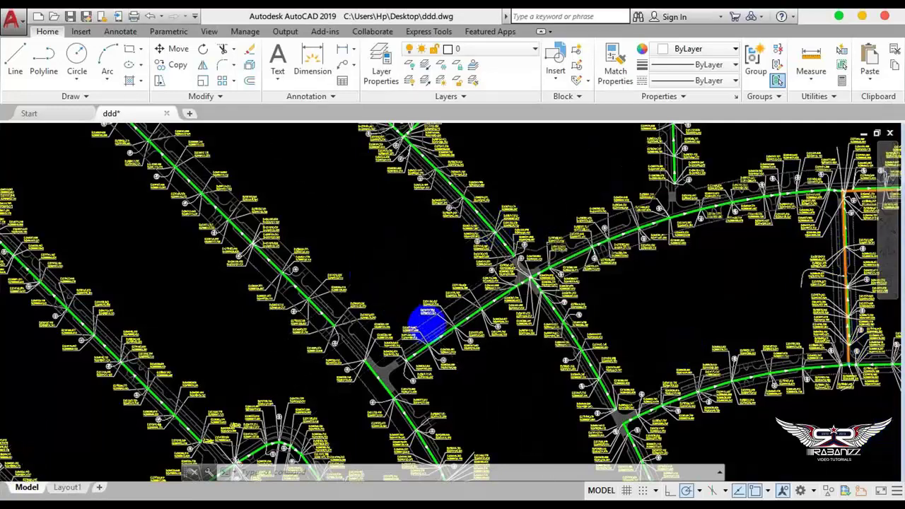
Step: Zoom around the sewer drawing to inspect the existing E/N coordinate leaders
scroll(424, 326, down, 2)
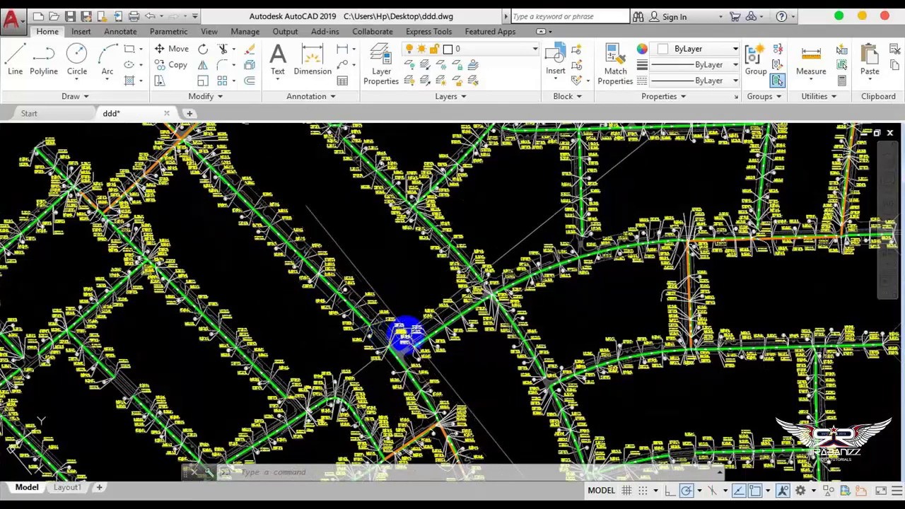
scroll(218, 178, up, 5)
scroll(172, 173, up, 3)
scroll(264, 297, down, 1)
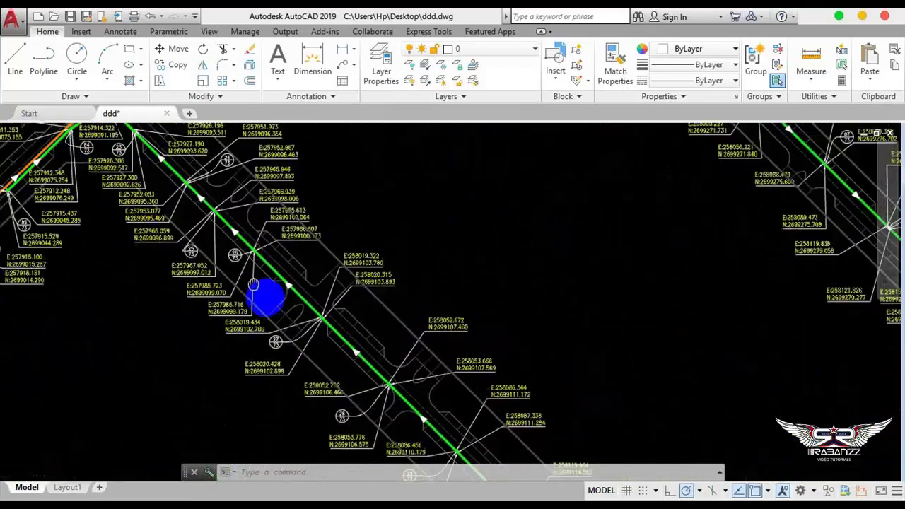
scroll(265, 286, down, 1)
scroll(233, 237, up, 4)
scroll(259, 244, up, 1)
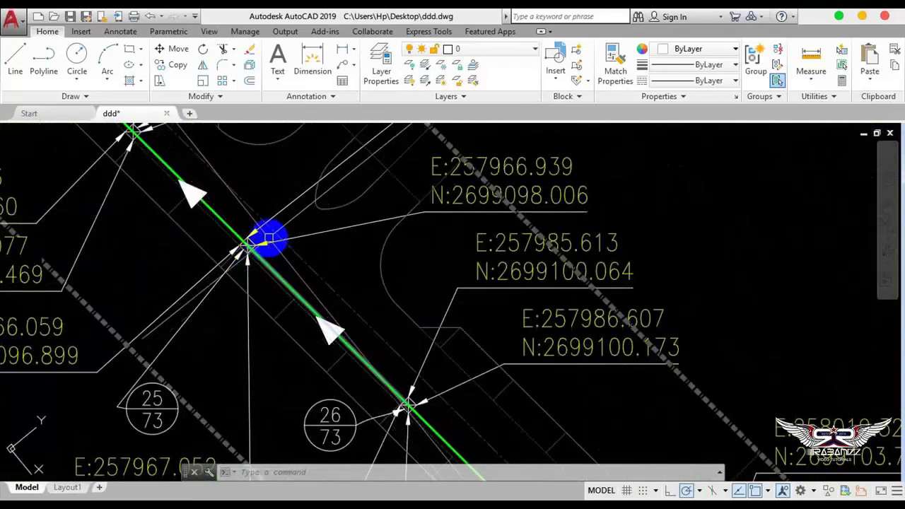
scroll(287, 279, down, 2)
scroll(293, 266, down, 3)
scroll(300, 276, down, 2)
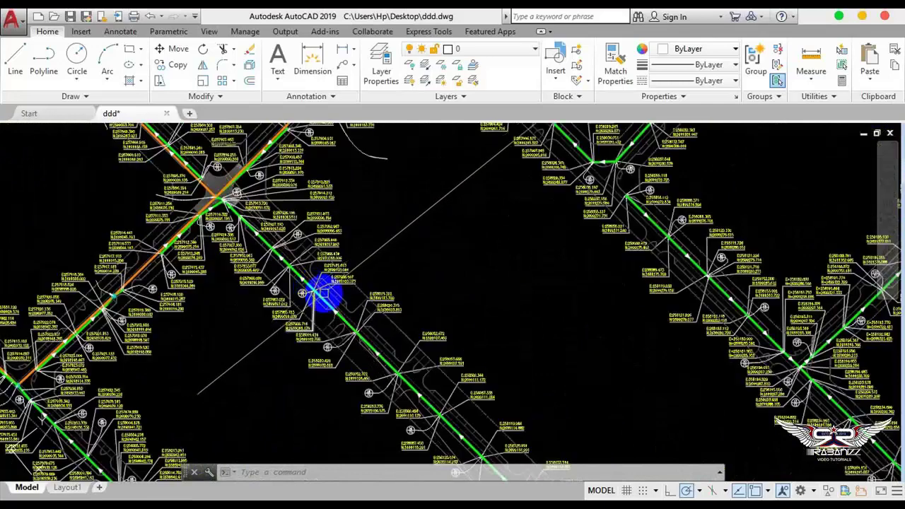
scroll(320, 281, up, 4)
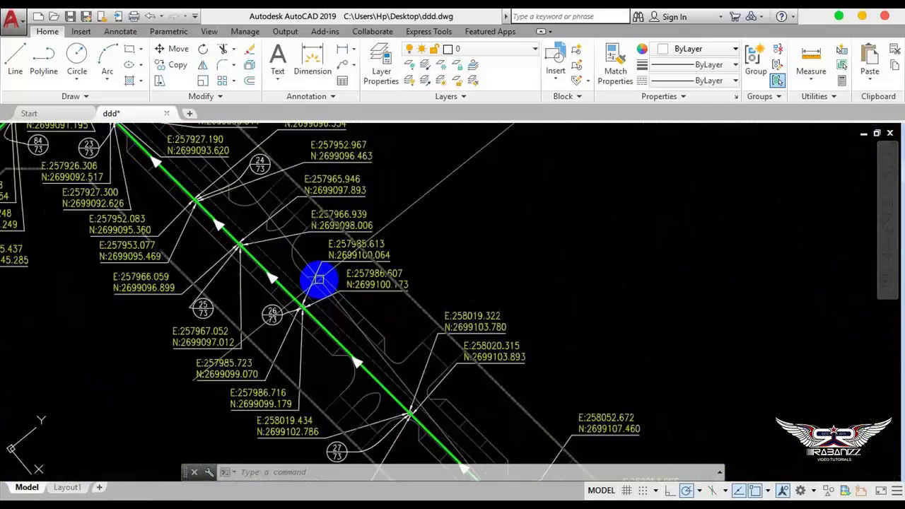
scroll(244, 247, up, 5)
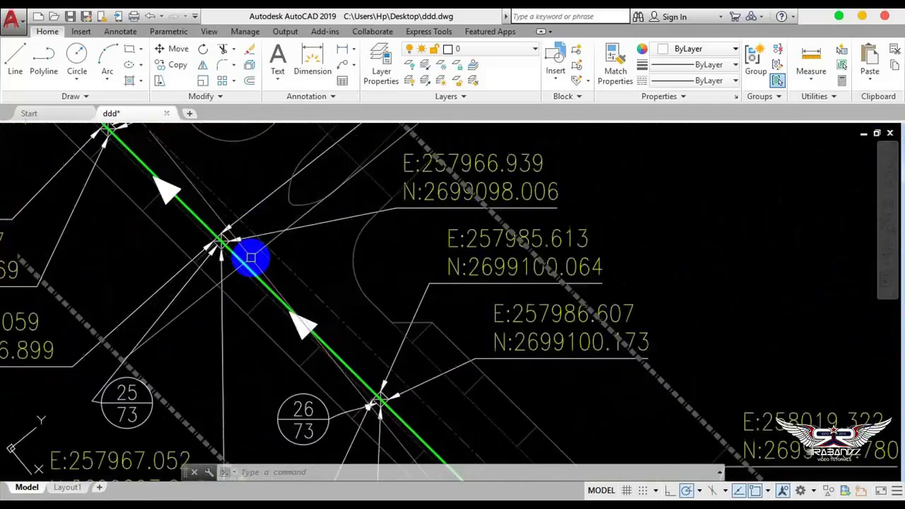
scroll(227, 241, up, 2)
scroll(192, 225, up, 2)
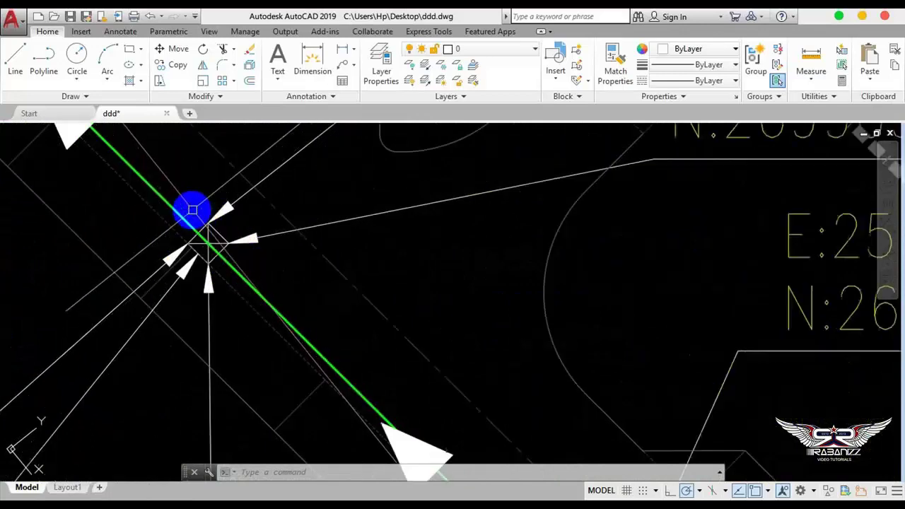
scroll(170, 248, up, 3)
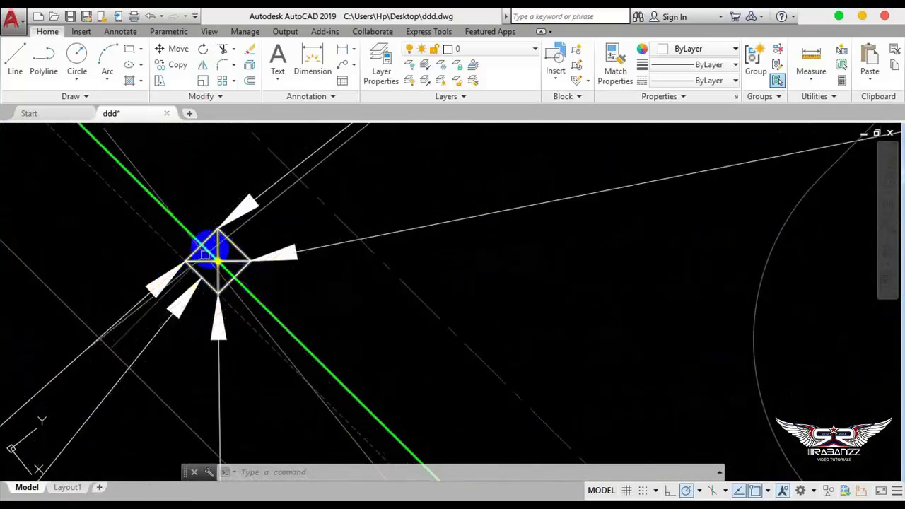
scroll(220, 269, down, 3)
scroll(238, 293, down, 3)
scroll(288, 297, up, 4)
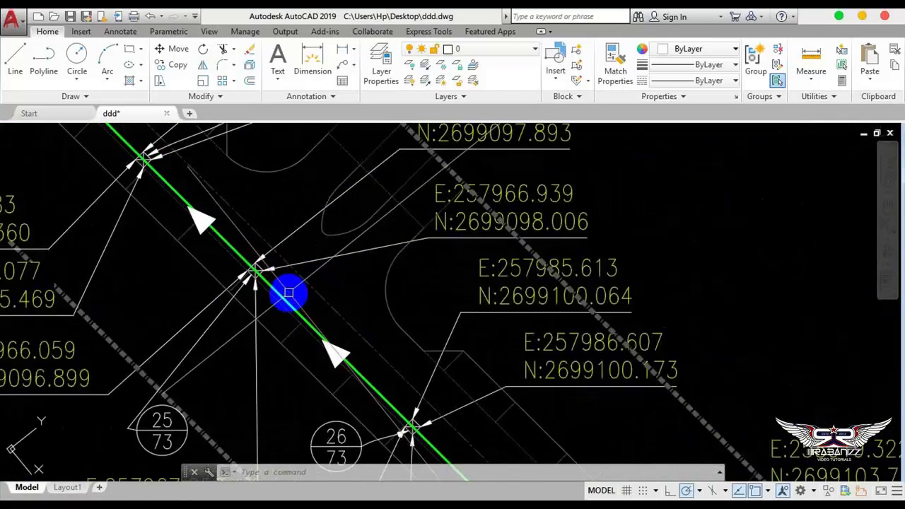
scroll(289, 317, down, 5)
scroll(383, 297, down, 3)
scroll(410, 307, down, 4)
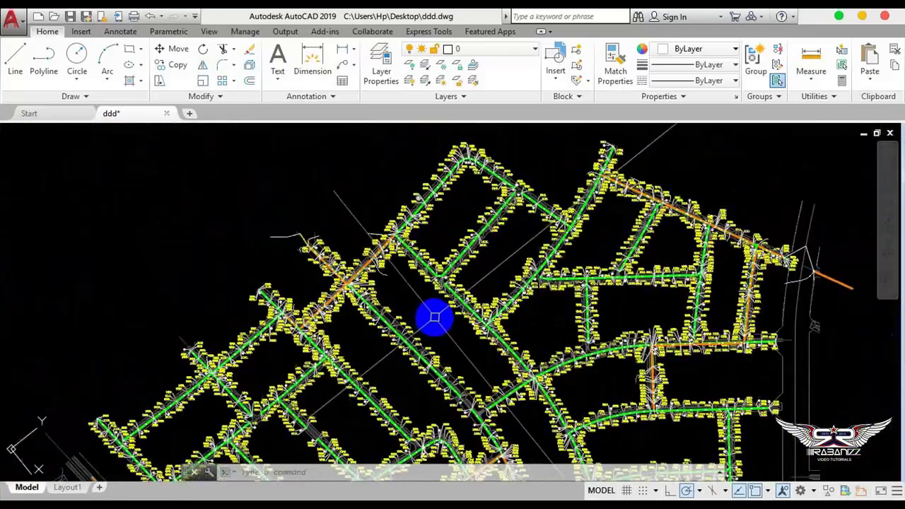
scroll(396, 319, up, 6)
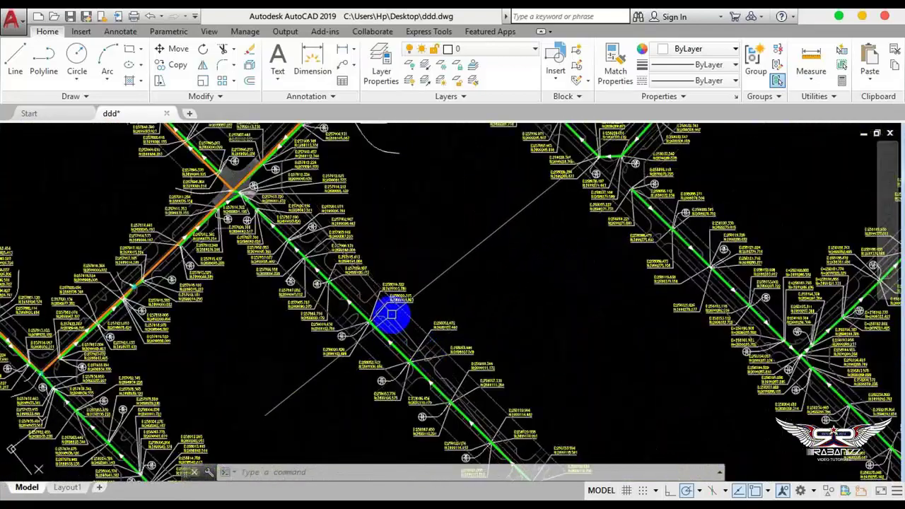
scroll(389, 319, up, 5)
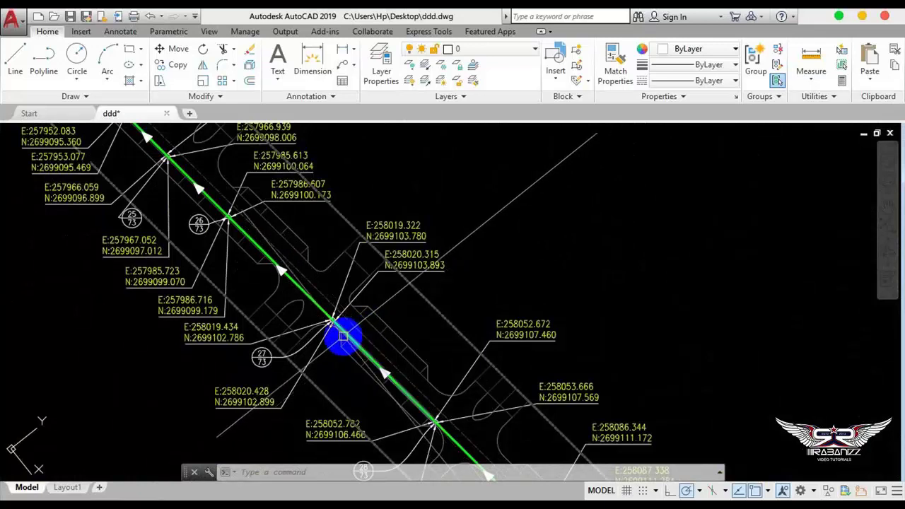
scroll(474, 304, down, 3)
scroll(440, 319, down, 5)
scroll(440, 318, down, 1)
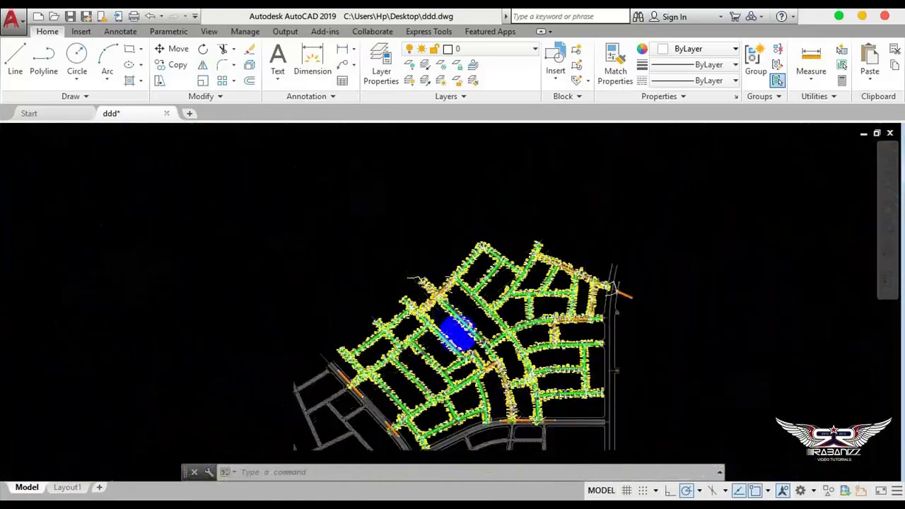
scroll(449, 304, up, 6)
scroll(455, 213, up, 3)
scroll(449, 241, up, 2)
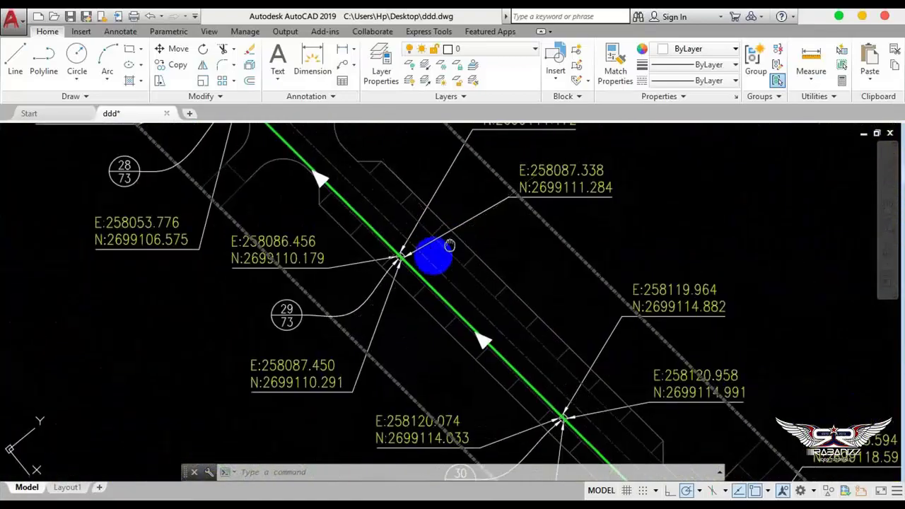
scroll(395, 273, up, 2)
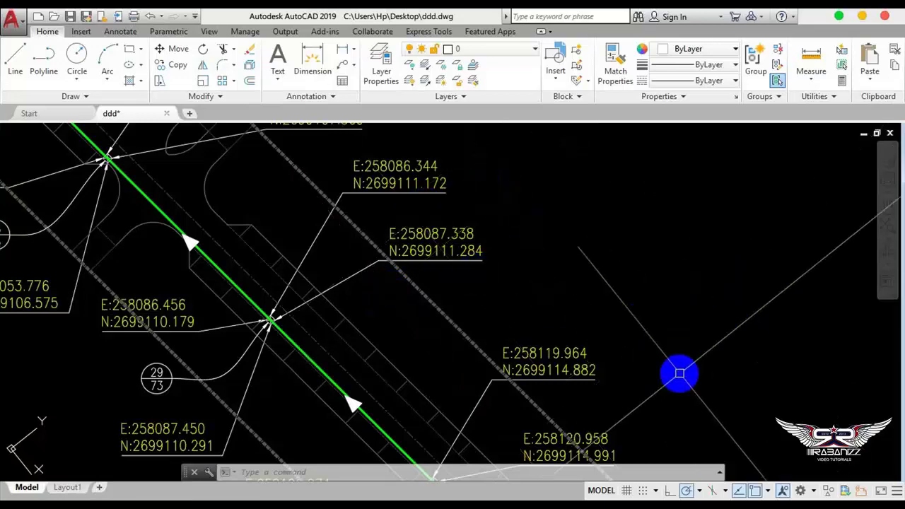
scroll(418, 297, down, 2)
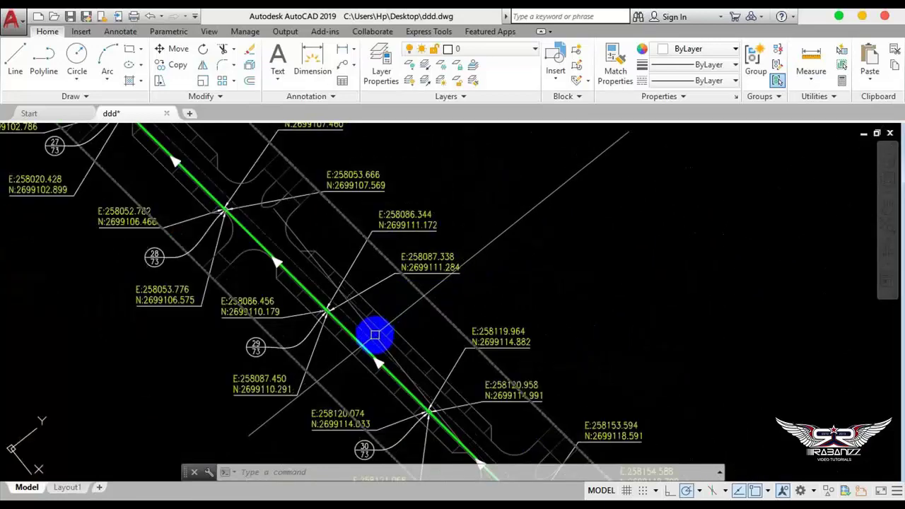
scroll(396, 296, down, 1)
scroll(384, 297, down, 1)
scroll(373, 316, down, 1)
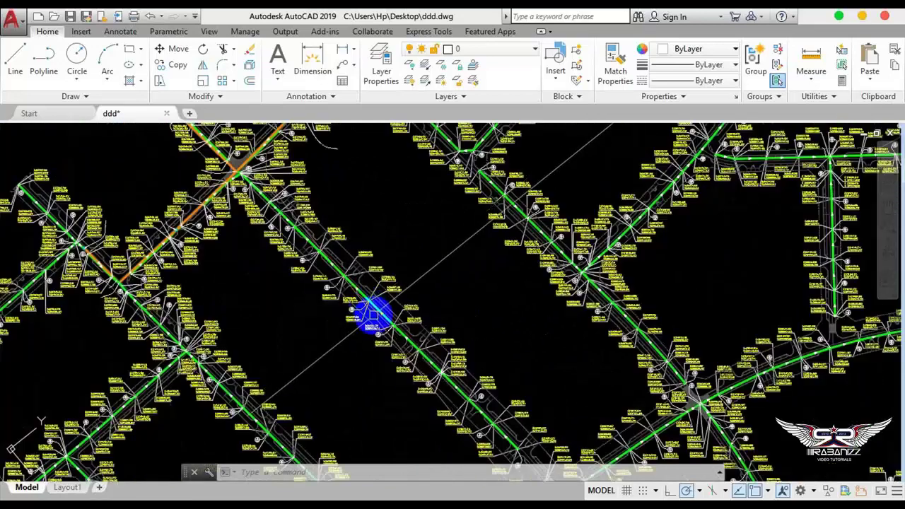
scroll(396, 302, up, 3)
scroll(347, 258, up, 2)
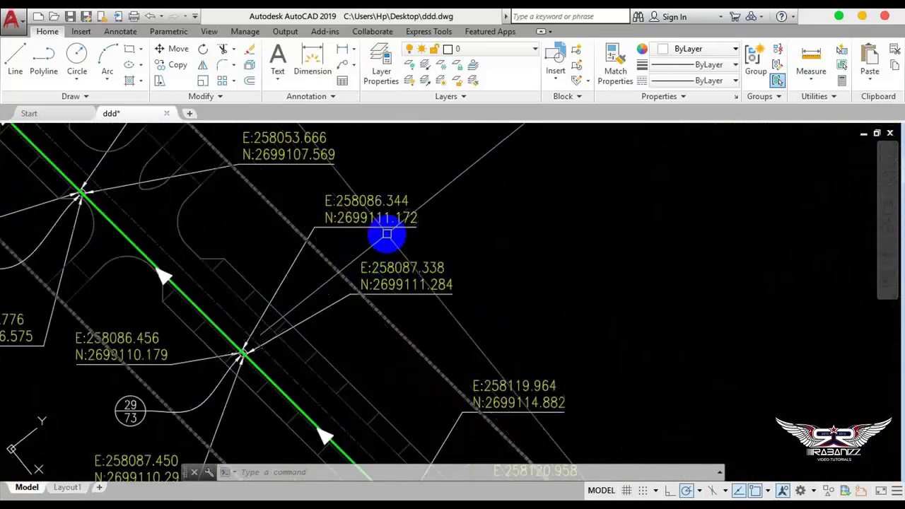
Step: Pick one coordinate leader, use Select Similar to gather all 2995, and delete them
click(387, 234)
click(317, 236)
right_click(508, 307)
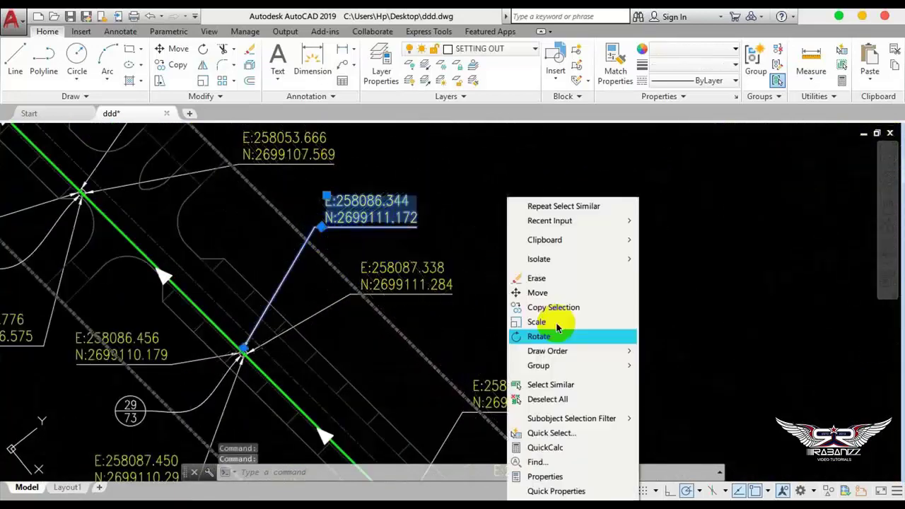
click(574, 385)
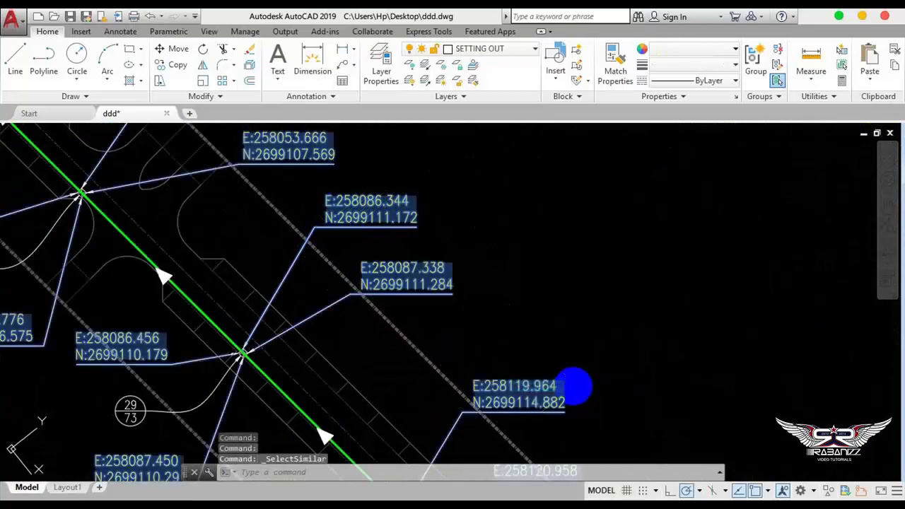
key(Delete)
scroll(572, 384, down, 3)
scroll(455, 297, down, 3)
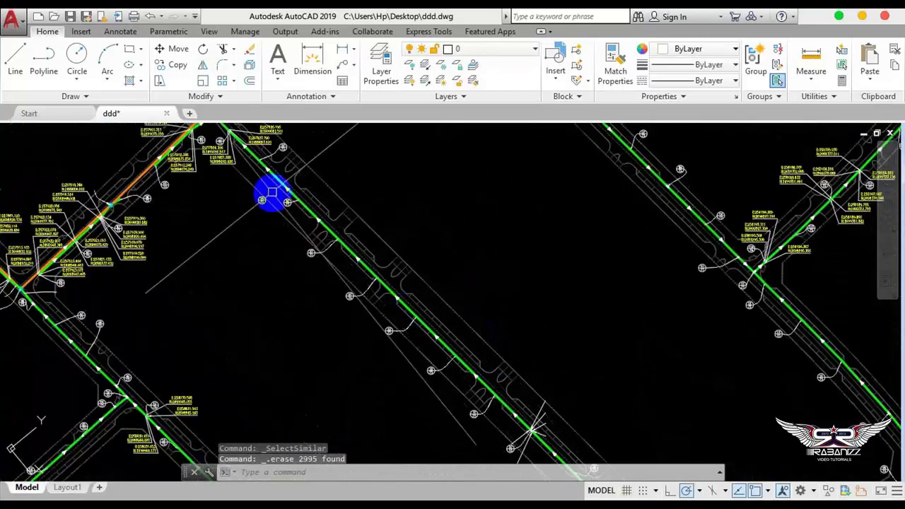
scroll(368, 279, up, 3)
scroll(526, 370, up, 2)
scroll(512, 355, up, 2)
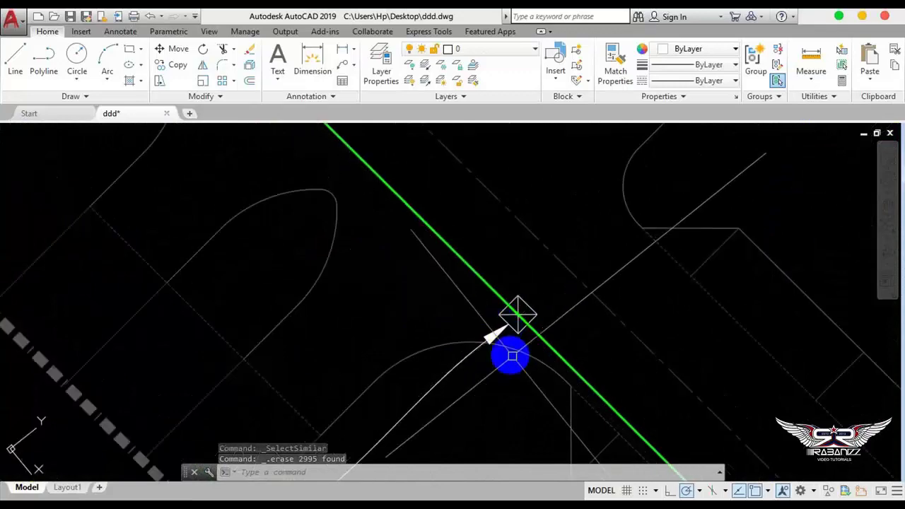
scroll(531, 317, down, 2)
scroll(380, 262, down, 1)
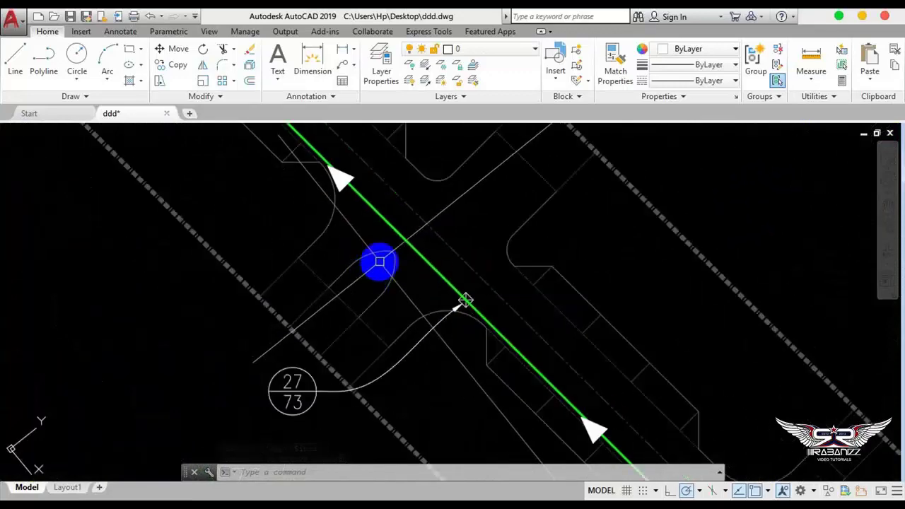
scroll(442, 304, down, 2)
scroll(302, 298, up, 4)
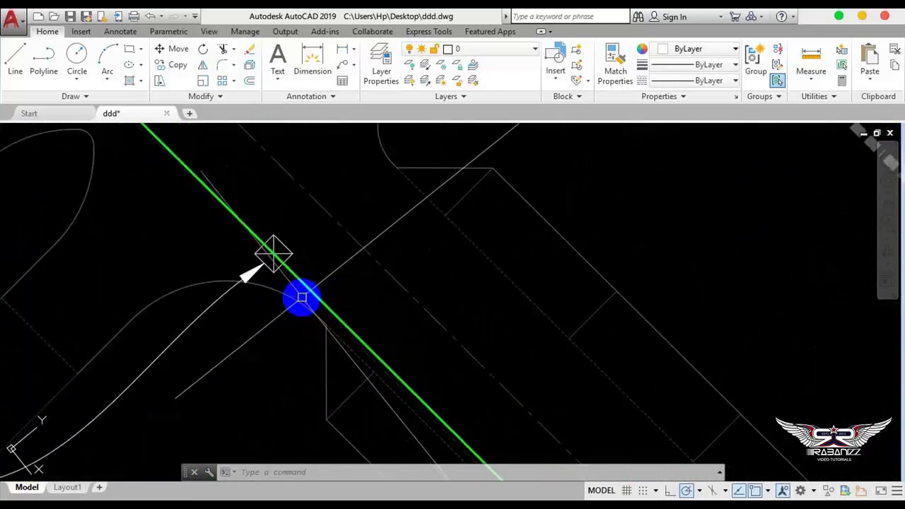
scroll(276, 247, down, 2)
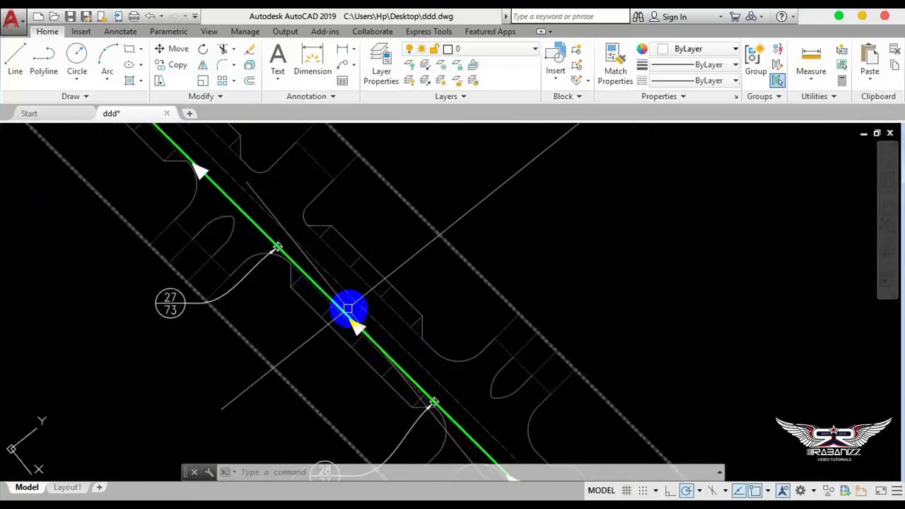
scroll(269, 212, up, 2)
scroll(283, 246, up, 2)
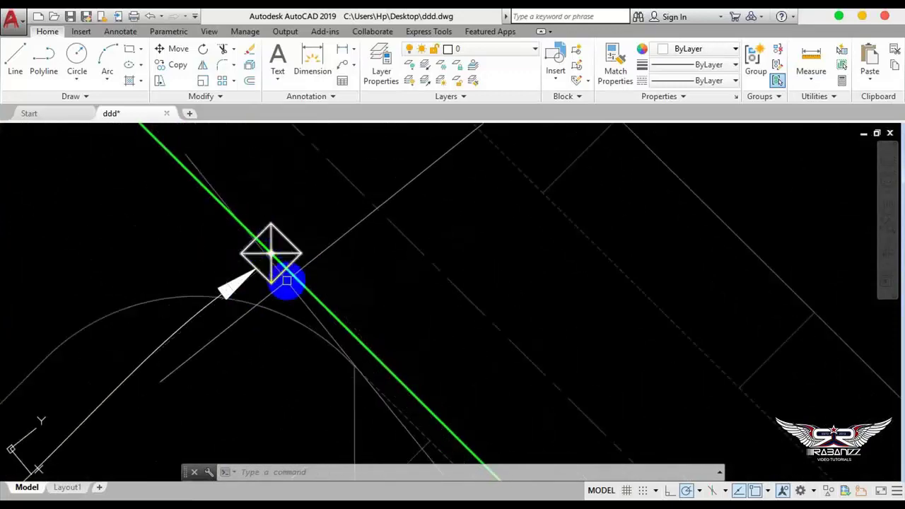
scroll(286, 280, up, 1)
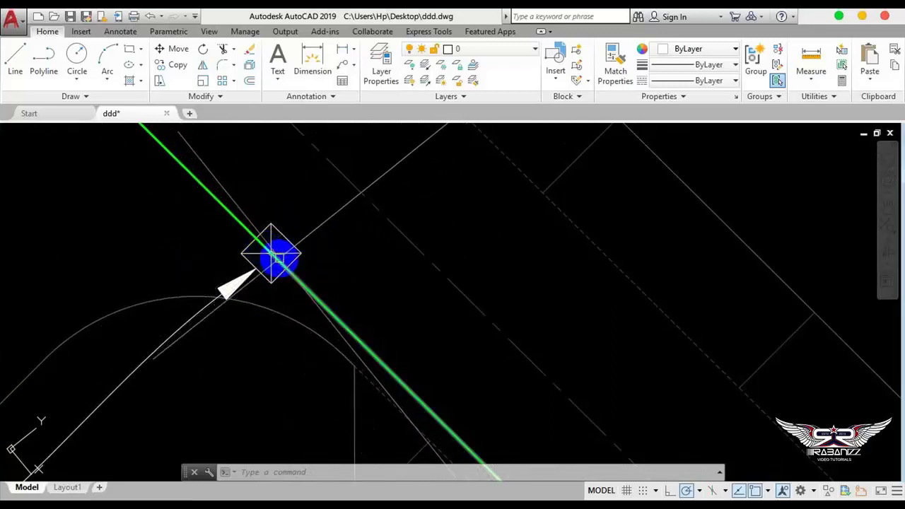
scroll(269, 273, up, 3)
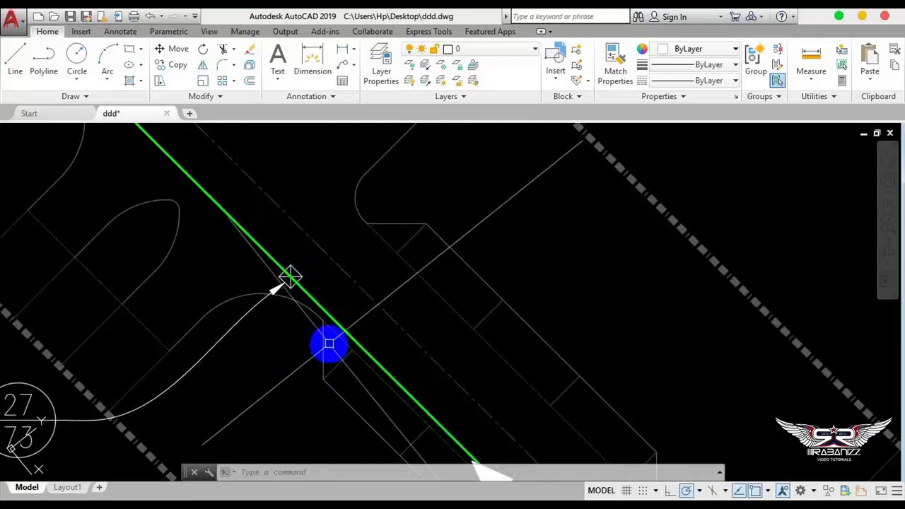
scroll(290, 276, down, 2)
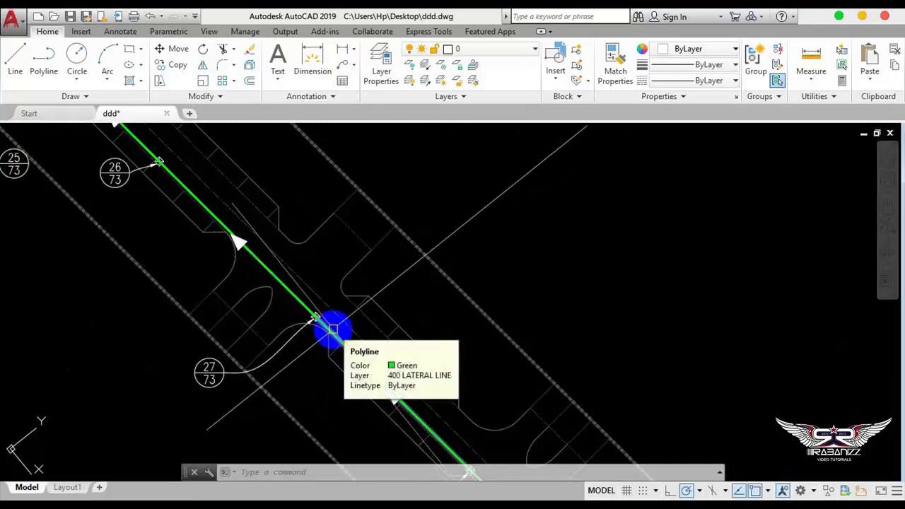
click(333, 328)
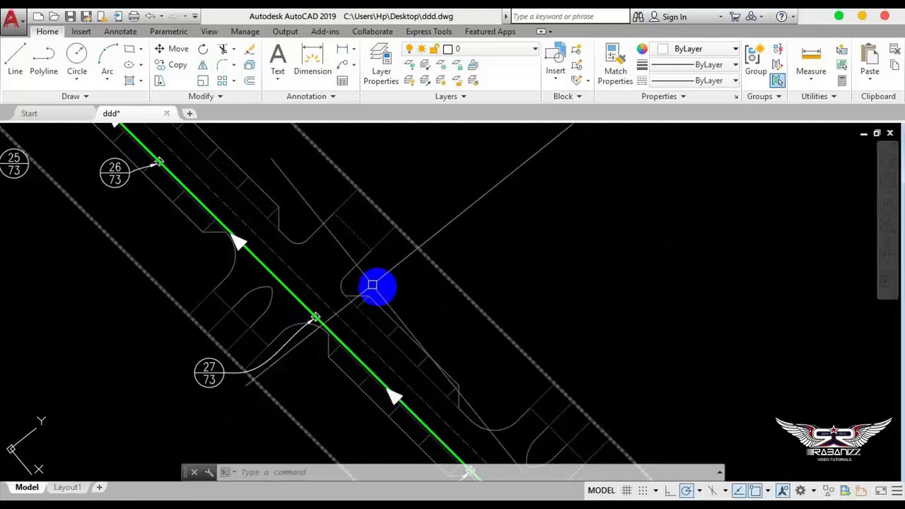
Step: Zoom in on the sewer network and pan the close-up view along the street
scroll(479, 335, down, 4)
scroll(479, 335, down, 3)
scroll(410, 306, up, 5)
scroll(439, 323, up, 3)
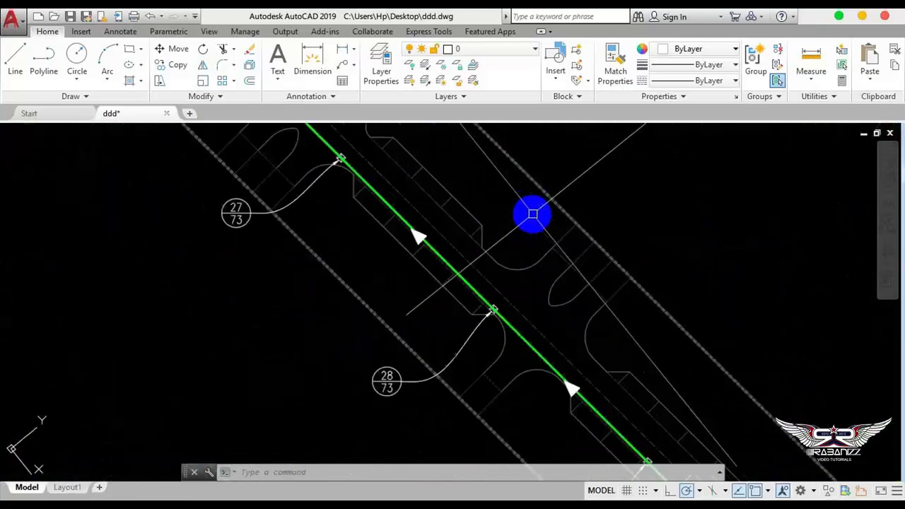
scroll(530, 213, up, 2)
scroll(276, 309, up, 2)
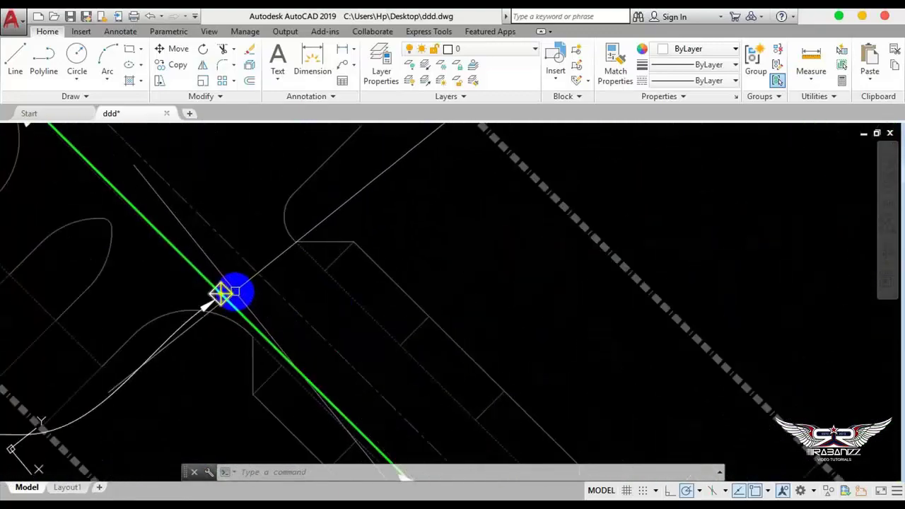
scroll(260, 294, down, 2)
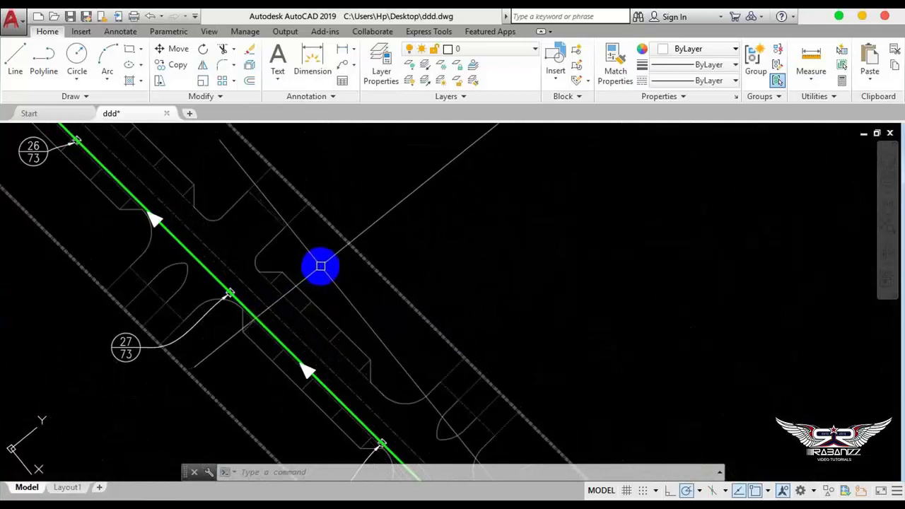
mouse_move(344, 293)
mouse_down()
mouse_move(321, 266)
mouse_move(240, 269)
mouse_move(314, 225)
mouse_move(310, 264)
mouse_up()
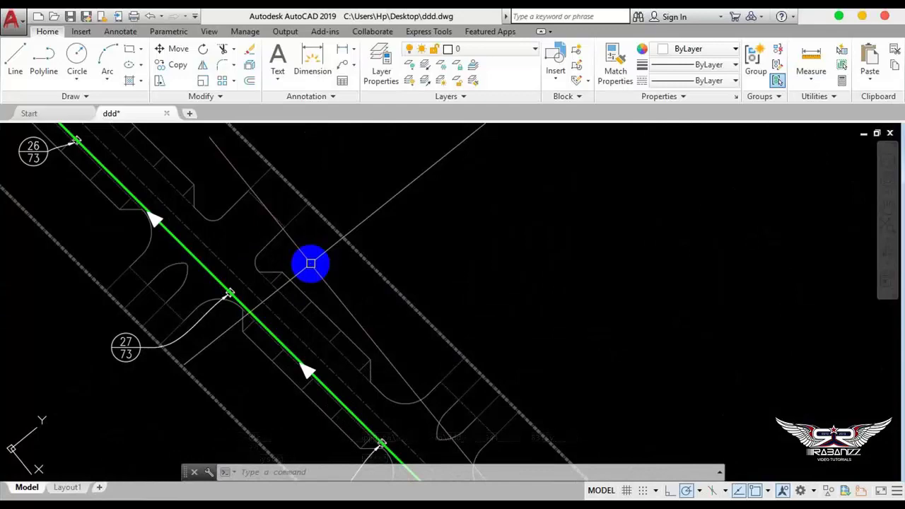
Step: Zoom out and back in, then pan the green pipe run into view
scroll(297, 264, down, 2)
scroll(368, 276, down, 3)
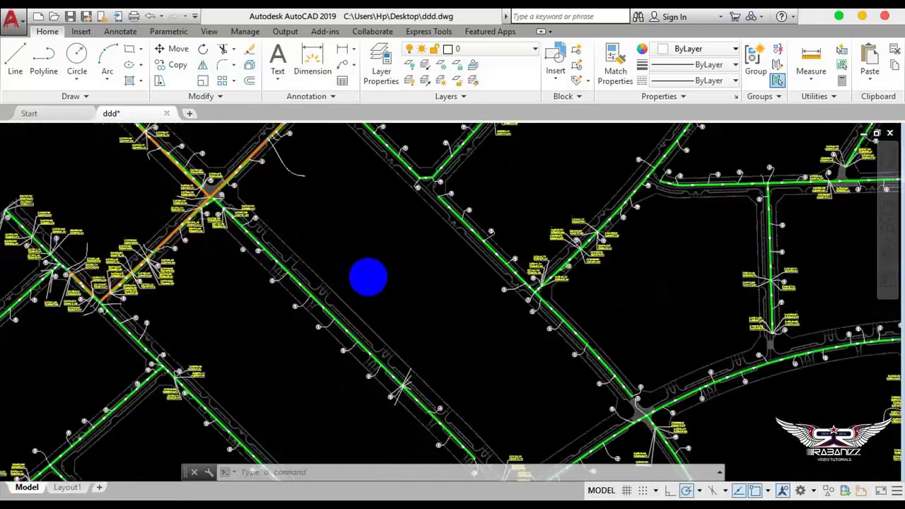
scroll(452, 297, down, 2)
scroll(297, 265, up, 3)
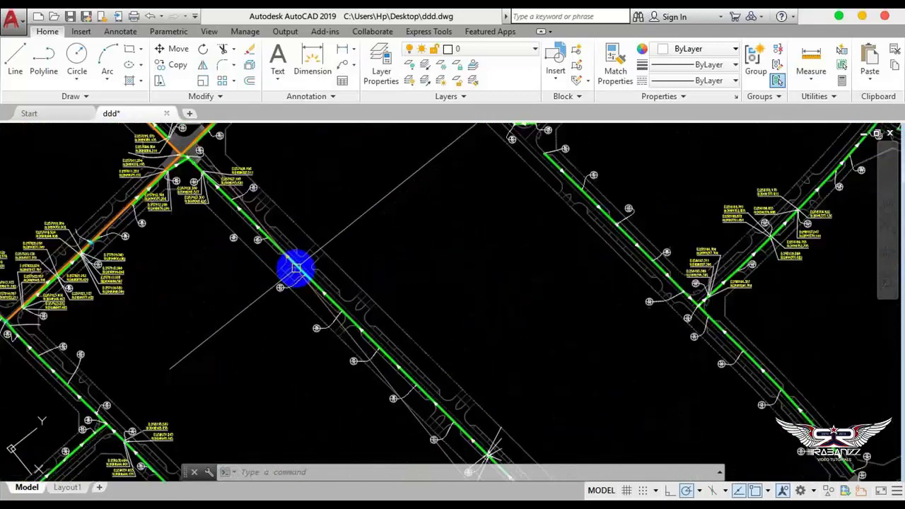
scroll(288, 247, up, 2)
mouse_move(289, 253)
middle_down()
mouse_move(248, 289)
mouse_move(262, 259)
middle_up()
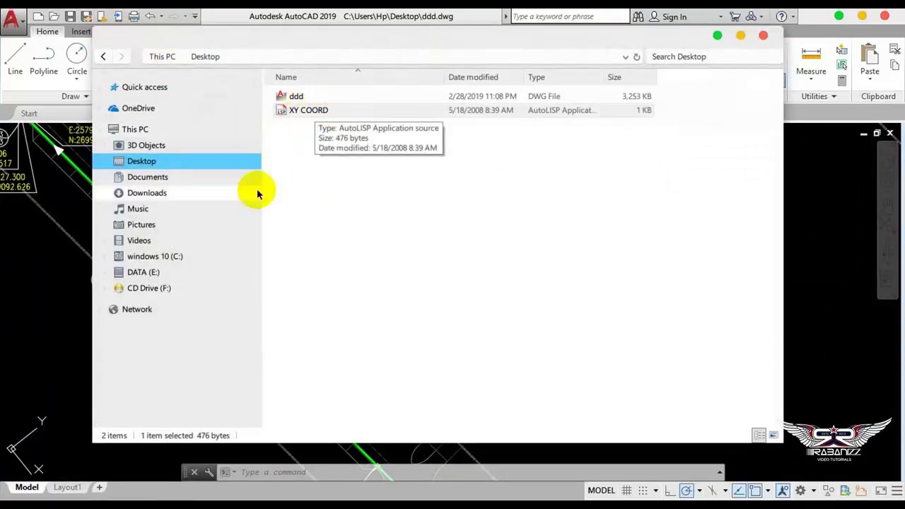
Step: Copy the XY COORD file from the Desktop and close the folder window
right_click(308, 112)
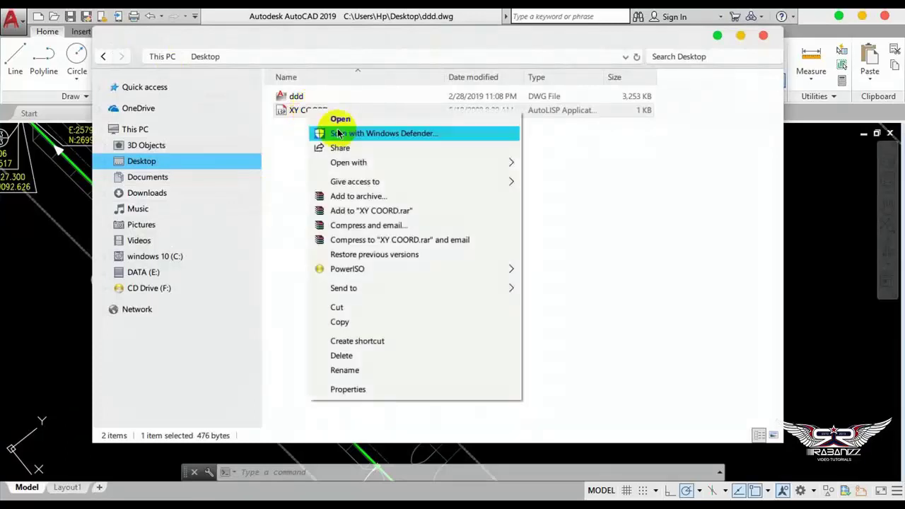
click(341, 323)
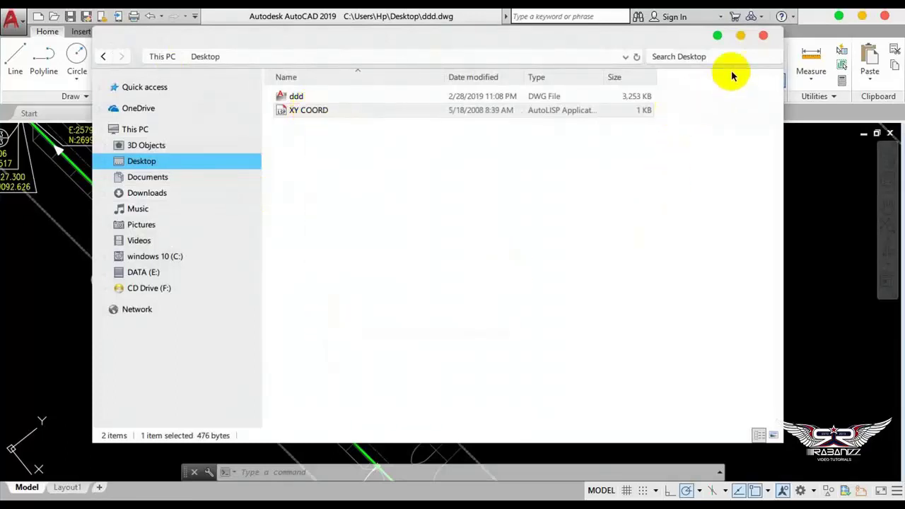
click(761, 36)
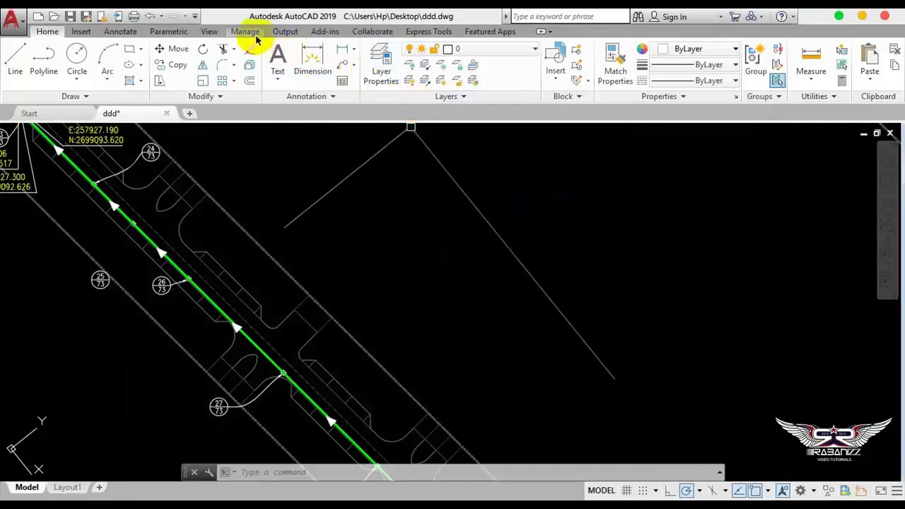
Step: Open the Load/Unload Applications dialog (APPLOAD) from the Manage tab
click(244, 32)
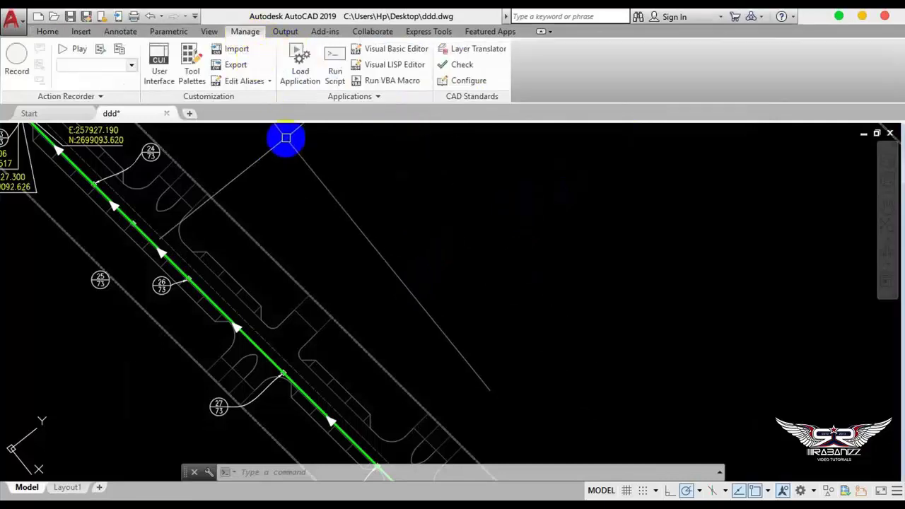
text(A)
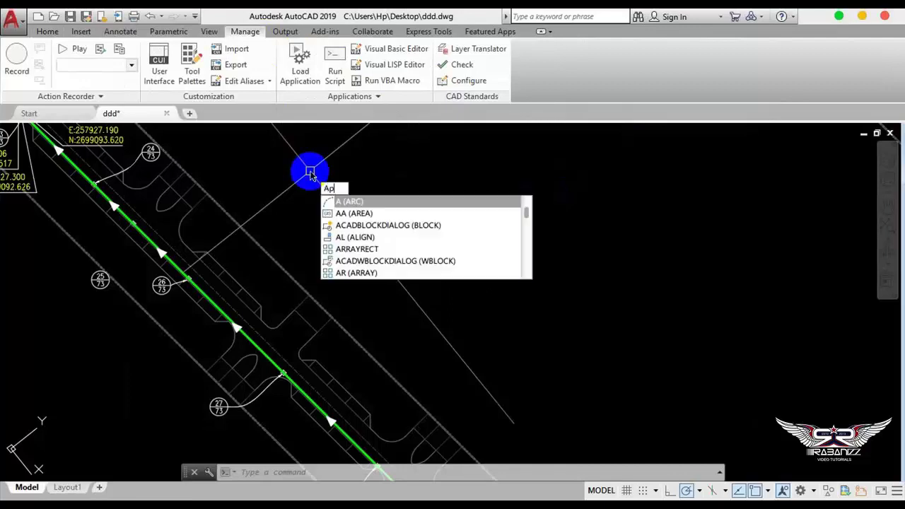
text(PPLOAD)
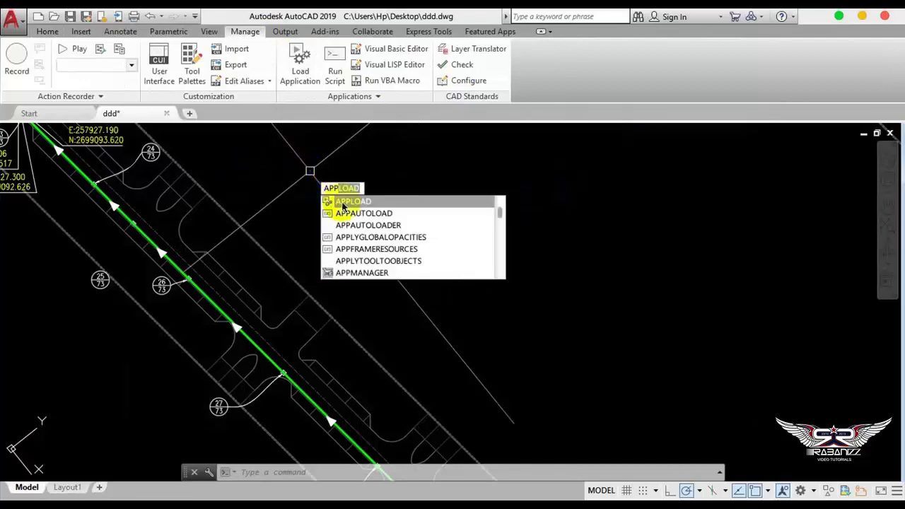
click(347, 204)
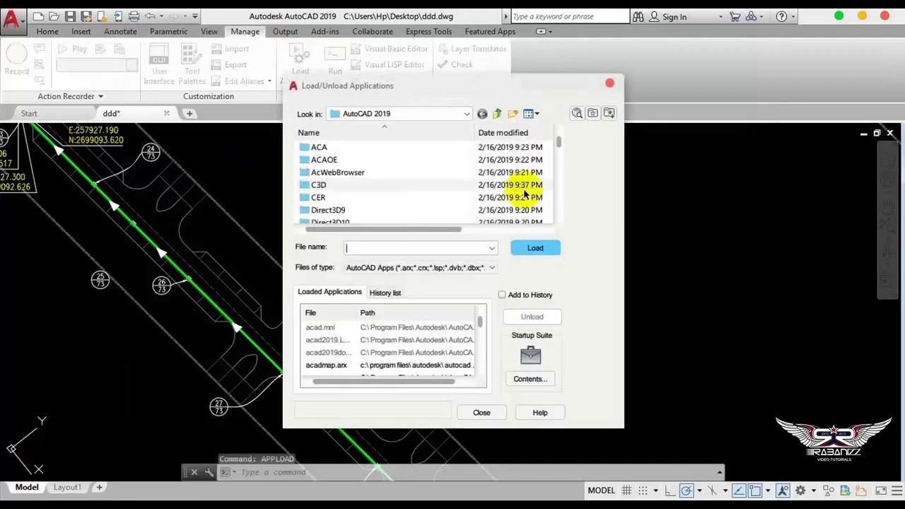
click(611, 86)
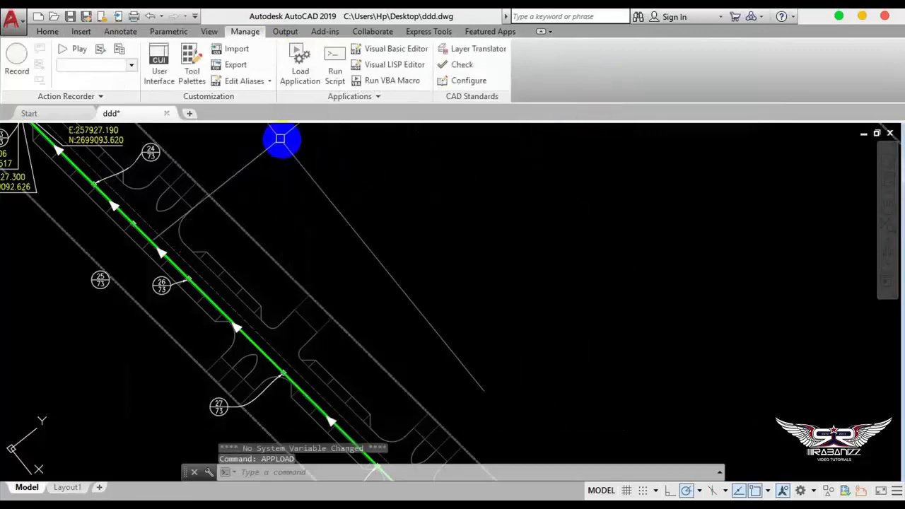
click(300, 69)
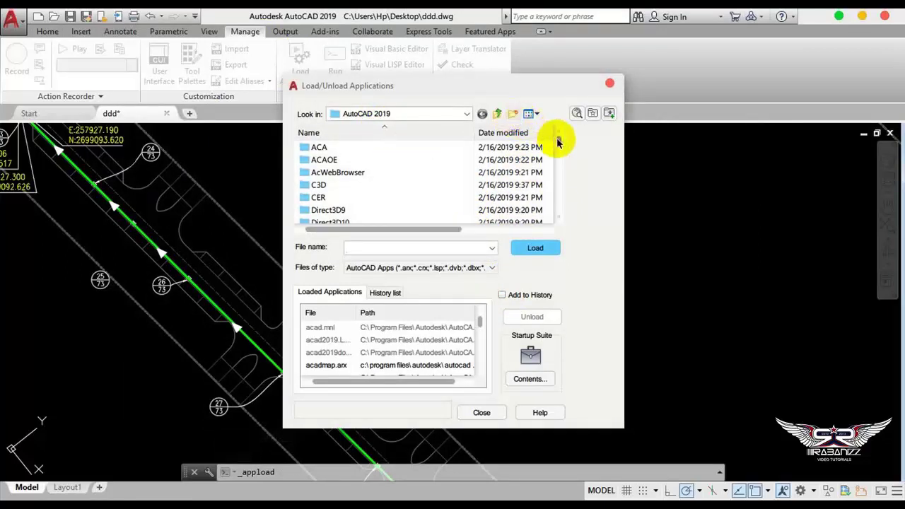
Step: Browse into the Support folder and paste the copied XY COORD file there
mouse_move(557, 142)
mouse_down()
mouse_move(561, 153)
mouse_move(561, 142)
mouse_up()
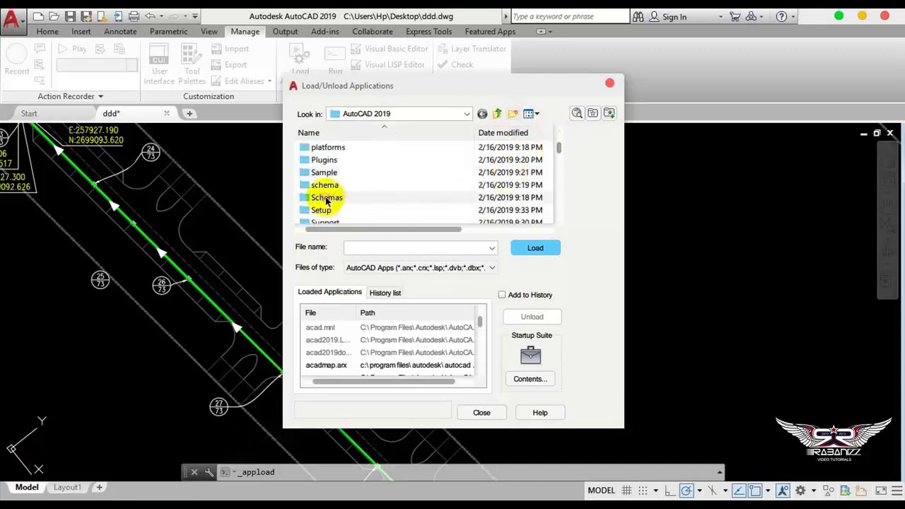
mouse_move(327, 197)
scroll(354, 210, down, 1)
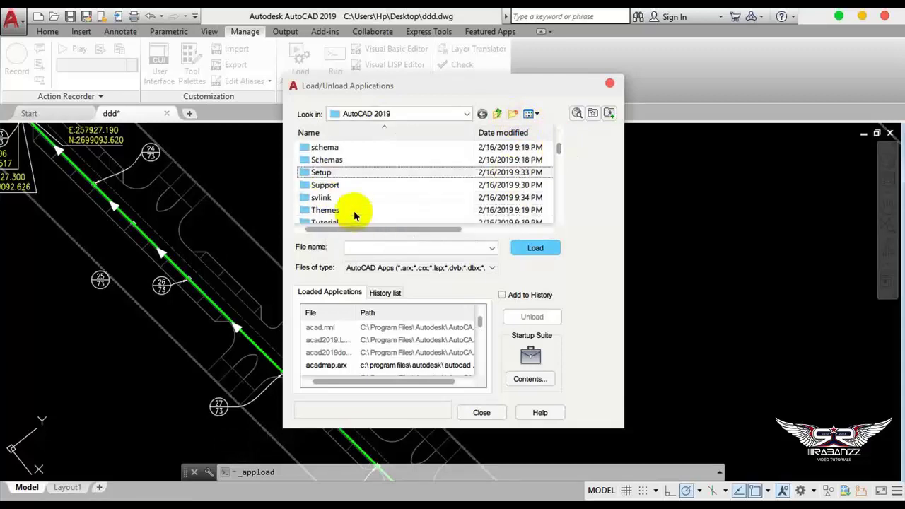
double_click(335, 187)
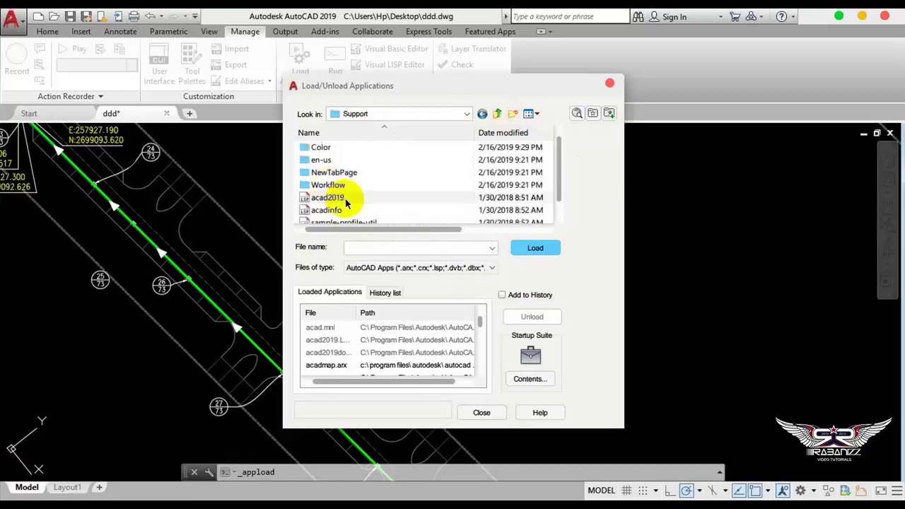
scroll(343, 198, down, 1)
scroll(346, 201, up, 1)
scroll(339, 208, down, 1)
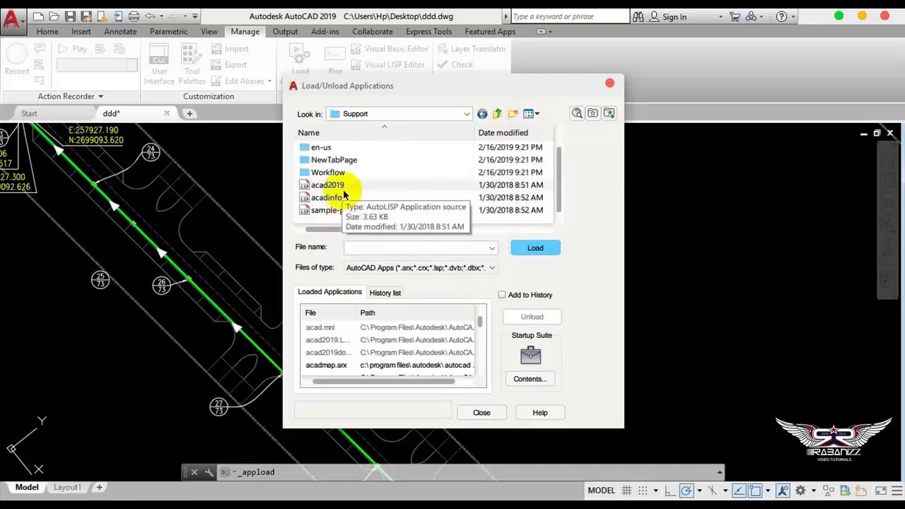
click(334, 212)
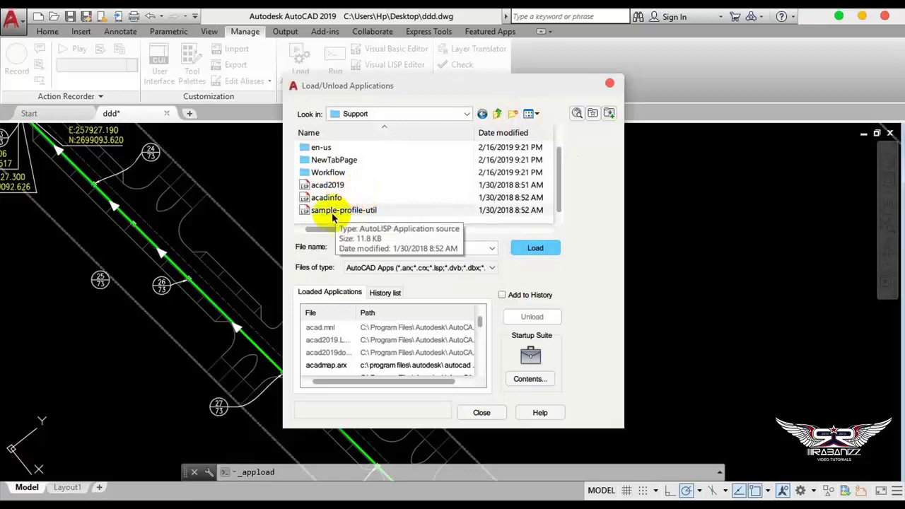
right_click(332, 218)
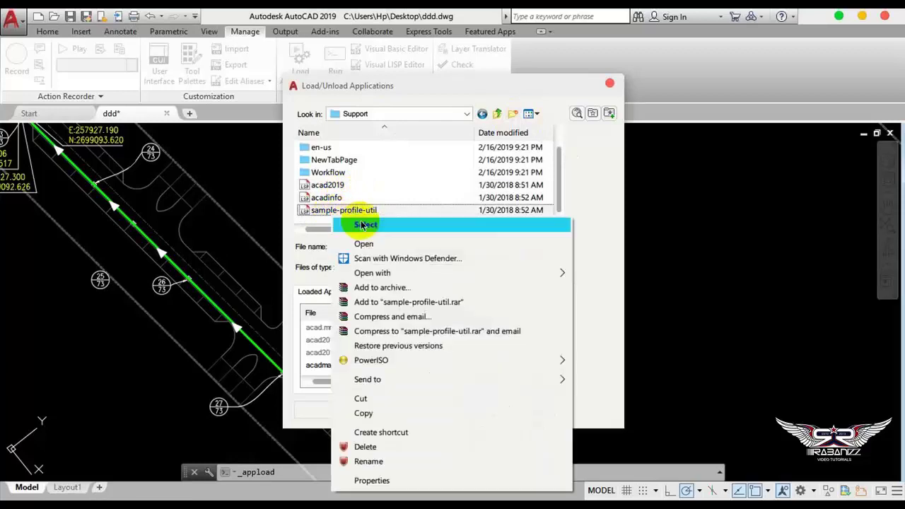
click(397, 185)
right_click(398, 186)
click(446, 250)
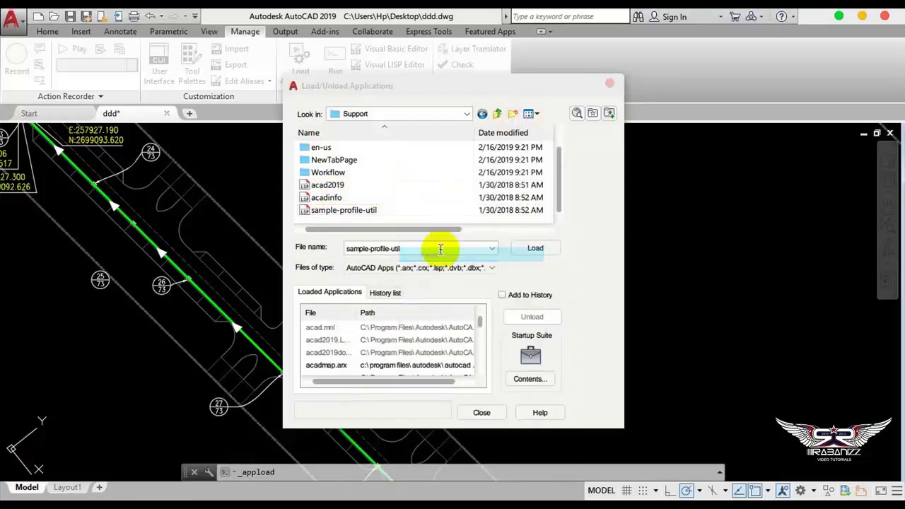
Step: Approve the Support copy, add XY COORD.lsp from Support to the Startup Suite, and load it
click(248, 189)
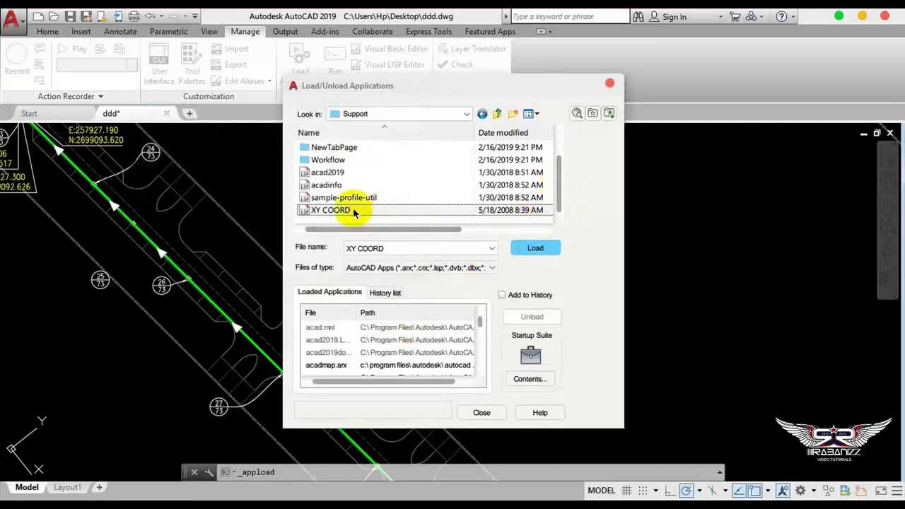
click(534, 253)
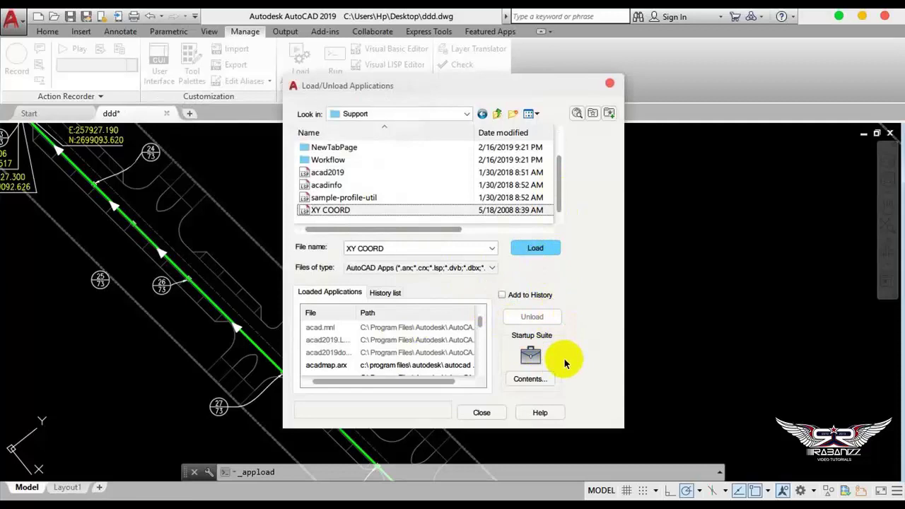
click(529, 382)
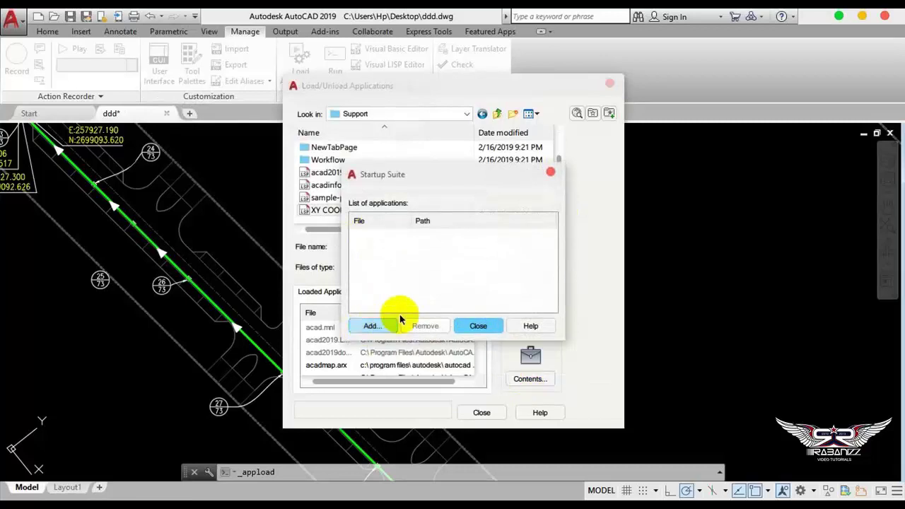
click(365, 326)
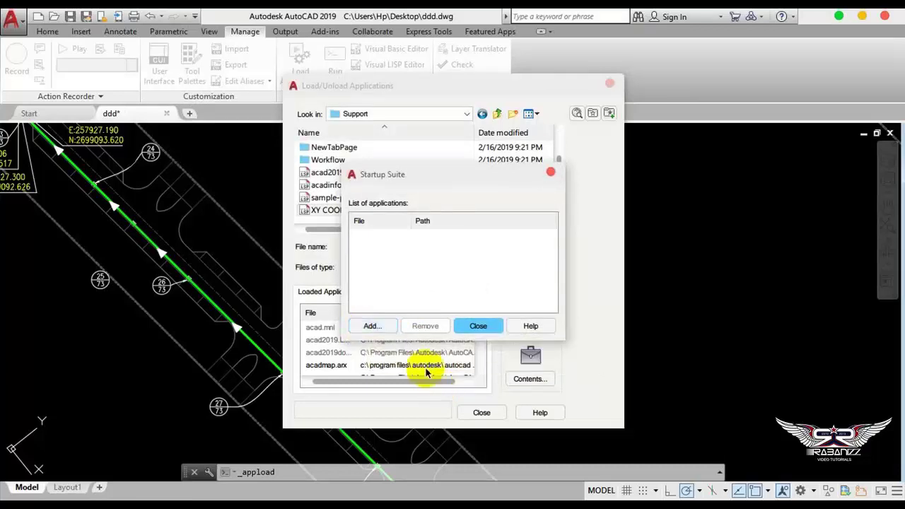
click(371, 327)
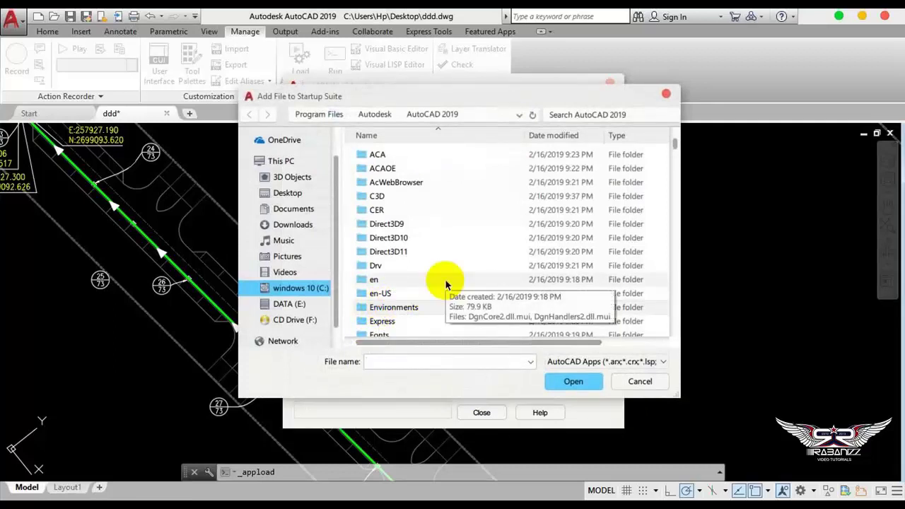
scroll(445, 278, down, 5)
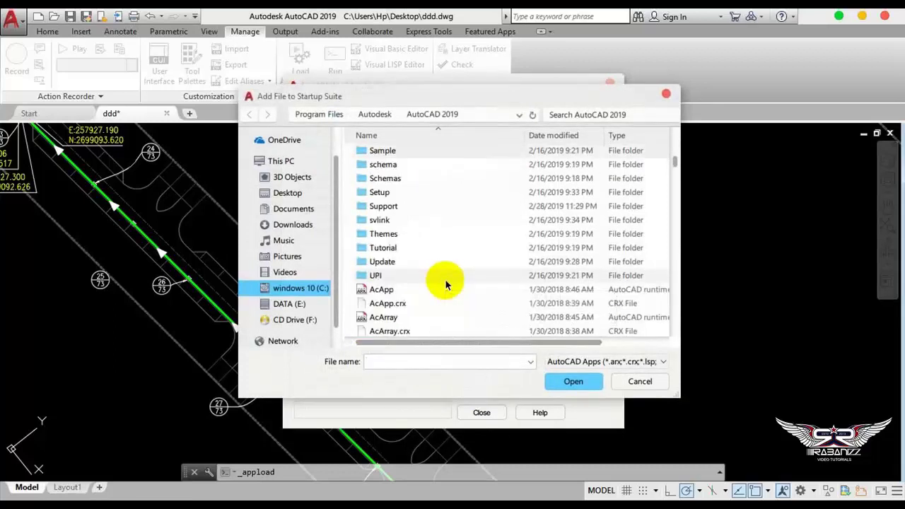
double_click(383, 206)
click(390, 254)
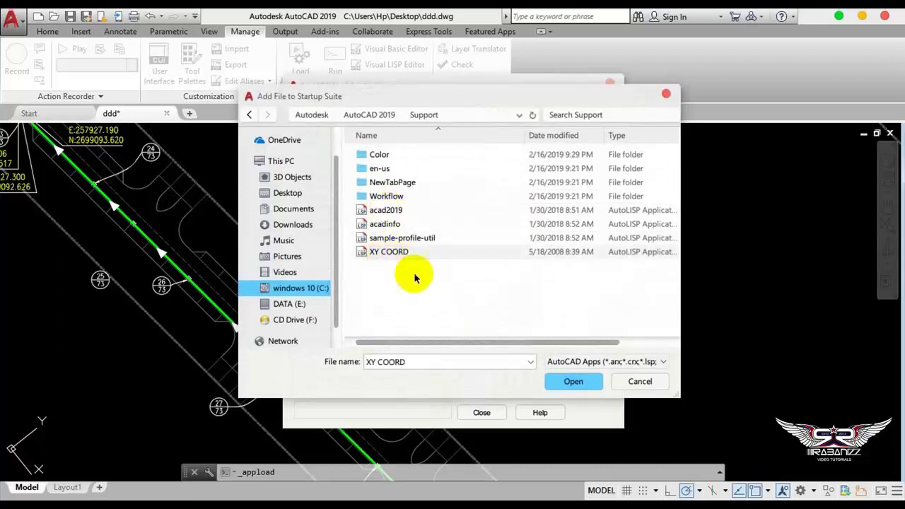
click(570, 382)
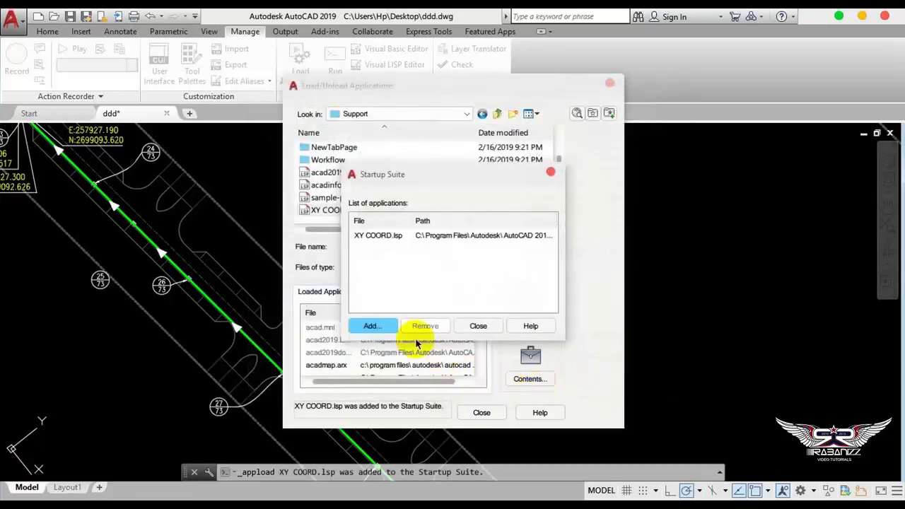
click(478, 329)
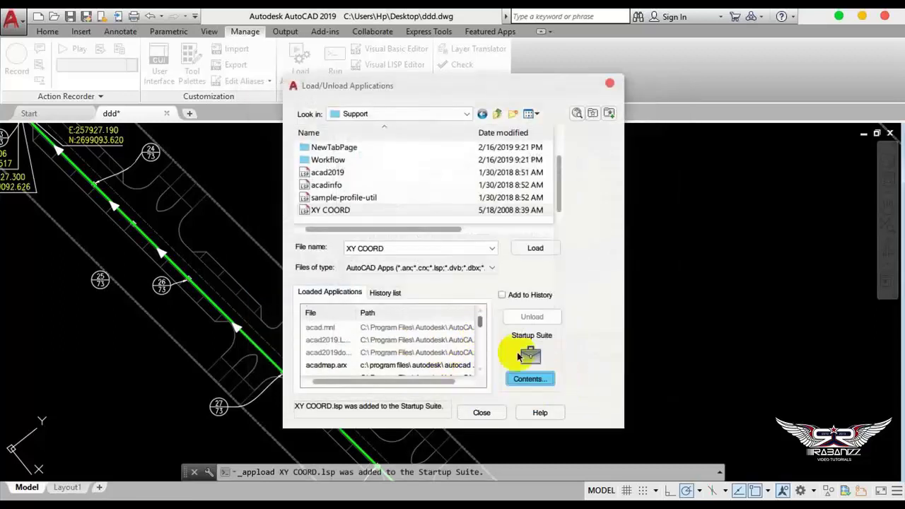
click(542, 248)
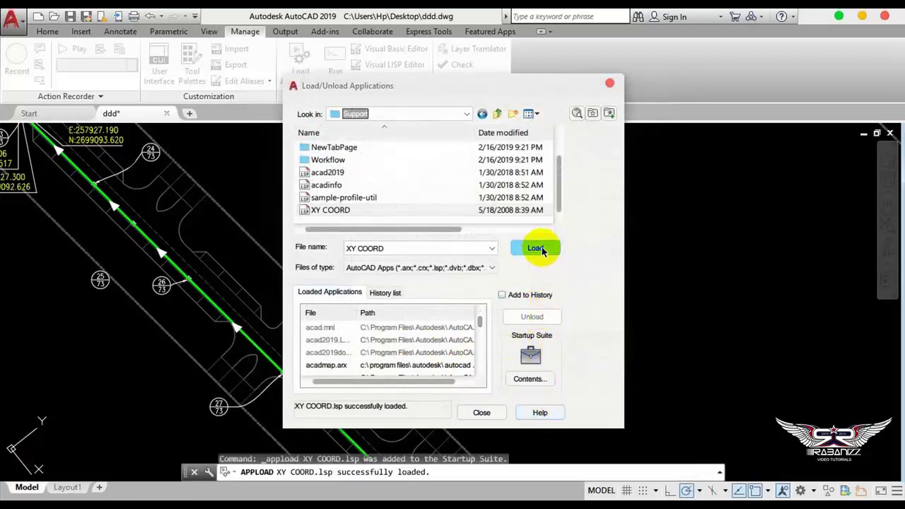
click(482, 415)
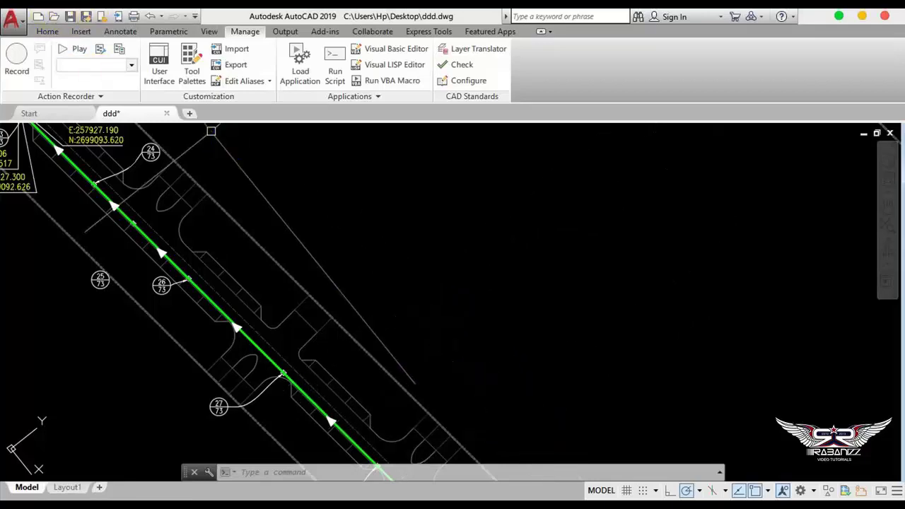
Step: Open File Explorer on the Desktop and bring up the actions for the XY COORD file
key(super+e)
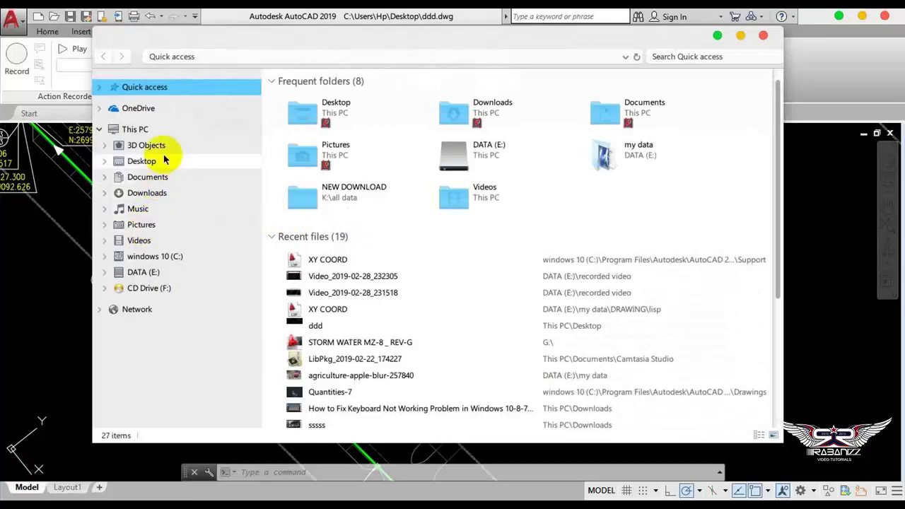
click(151, 160)
click(318, 111)
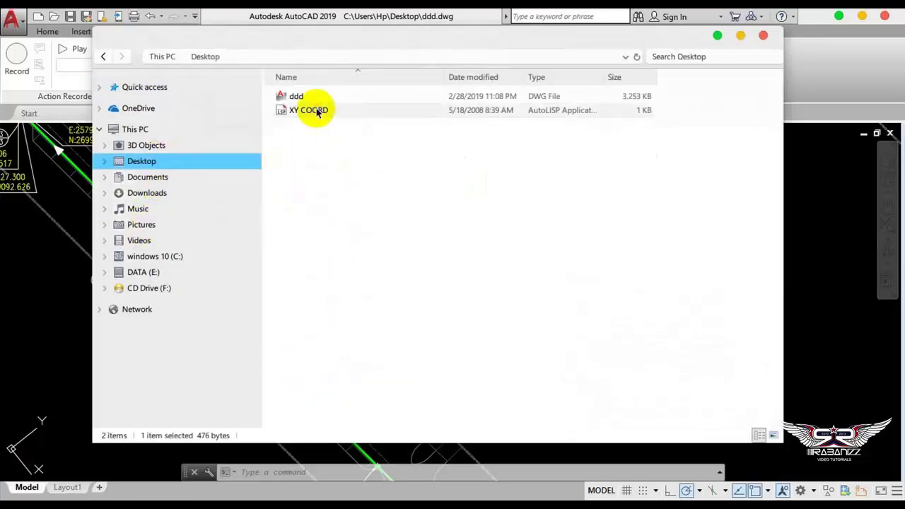
mouse_move(309, 110)
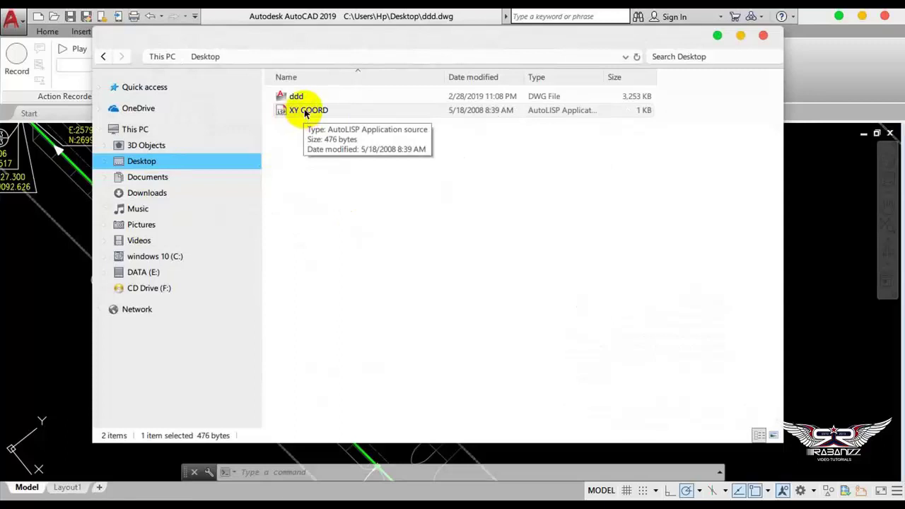
right_click(307, 113)
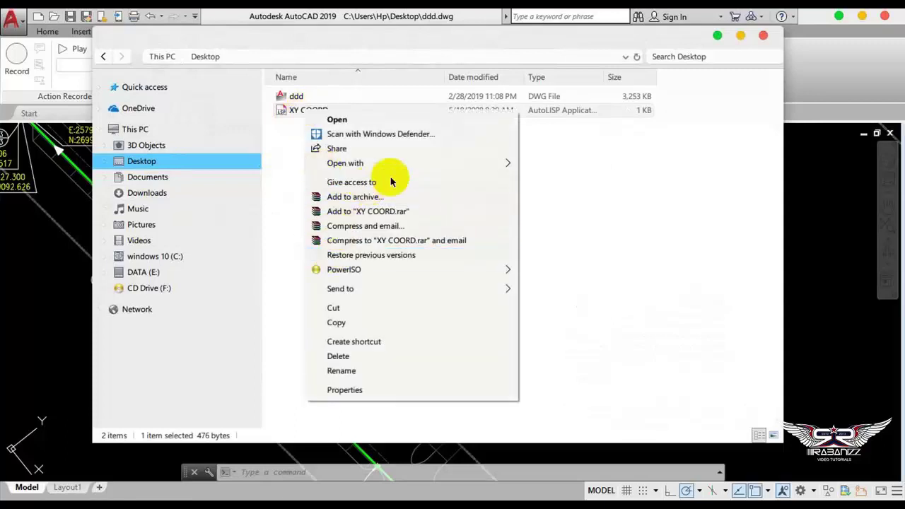
mouse_move(345, 164)
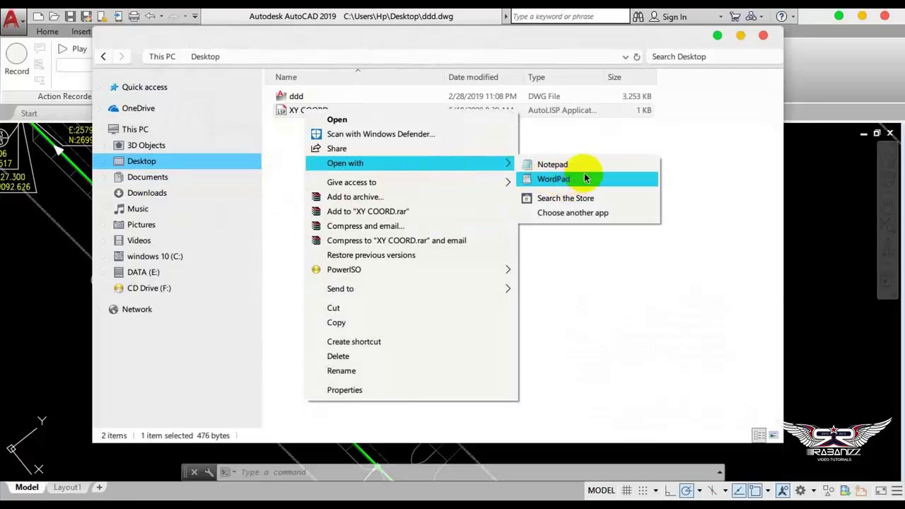
Step: Open XY COORD in Notepad, note its C:CR command name, then close Notepad
click(555, 164)
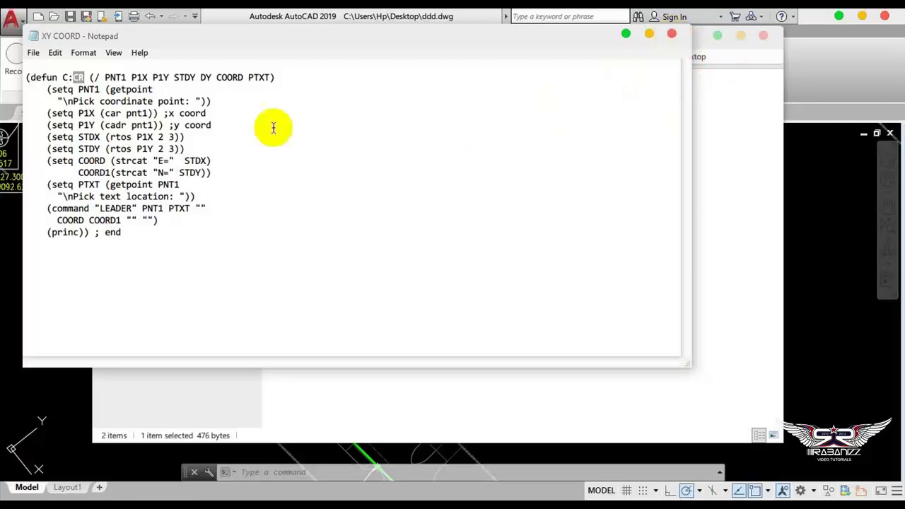
drag(62, 78, 151, 80)
click(150, 81)
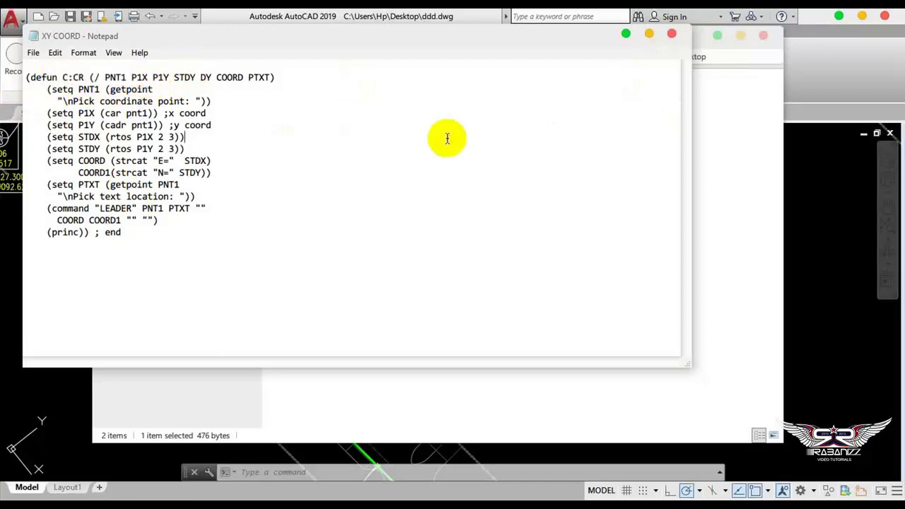
click(672, 35)
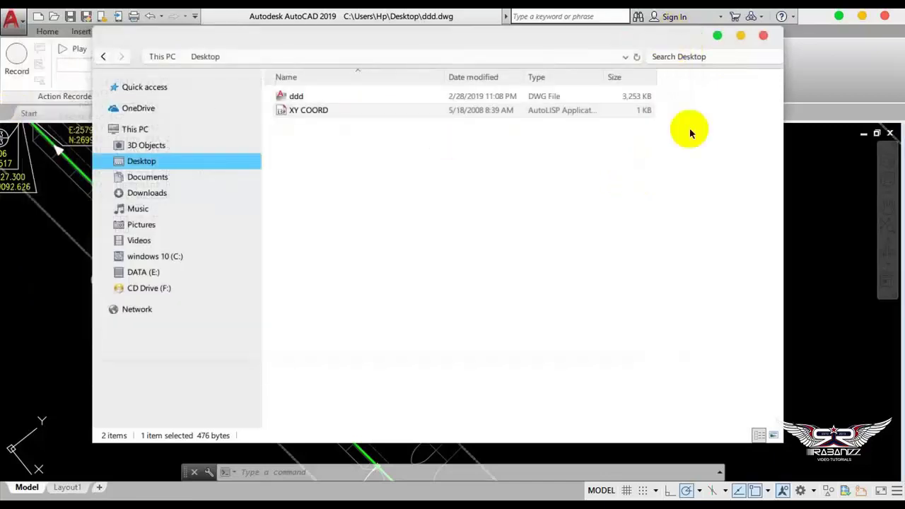
Step: Close File Explorer and run the CR coordinate routine in AutoCAD
click(764, 35)
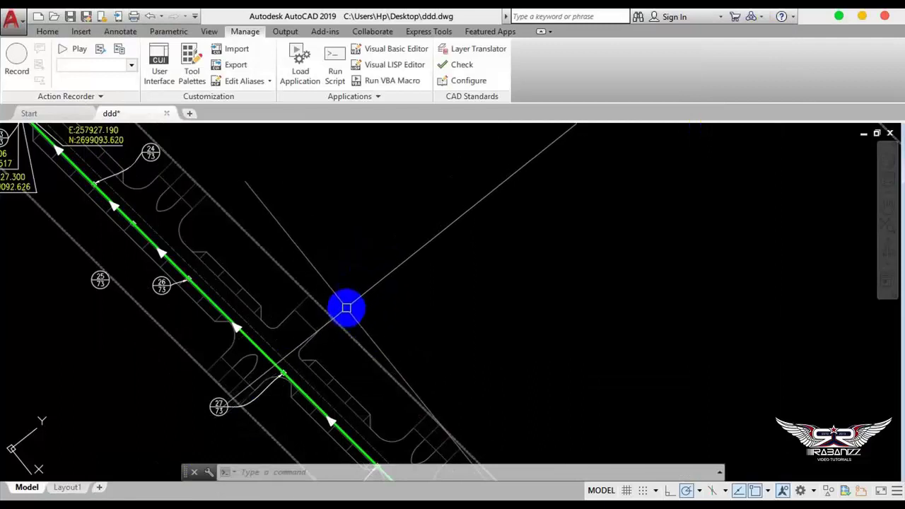
text(Cr)
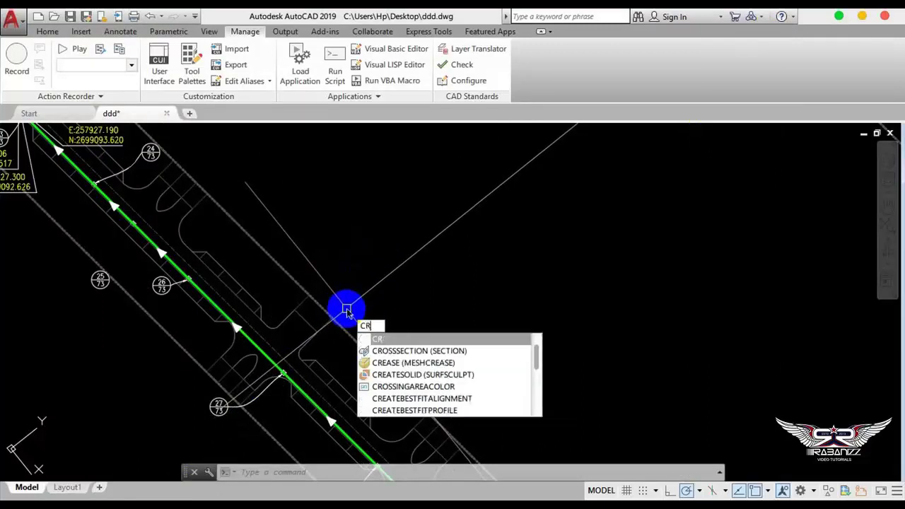
key(Return)
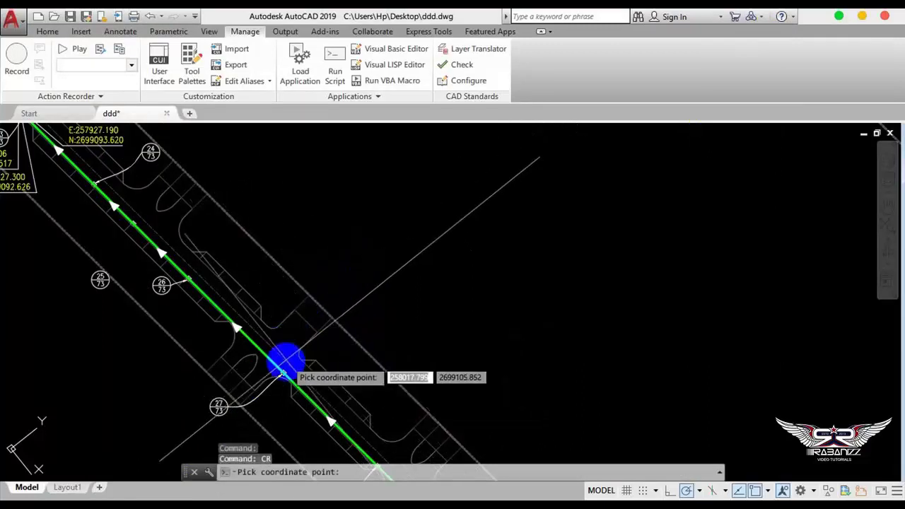
Step: Zoom in toward a pipe point, then cancel the CR routine with Esc
scroll(290, 368, up, 3)
scroll(283, 343, up, 2)
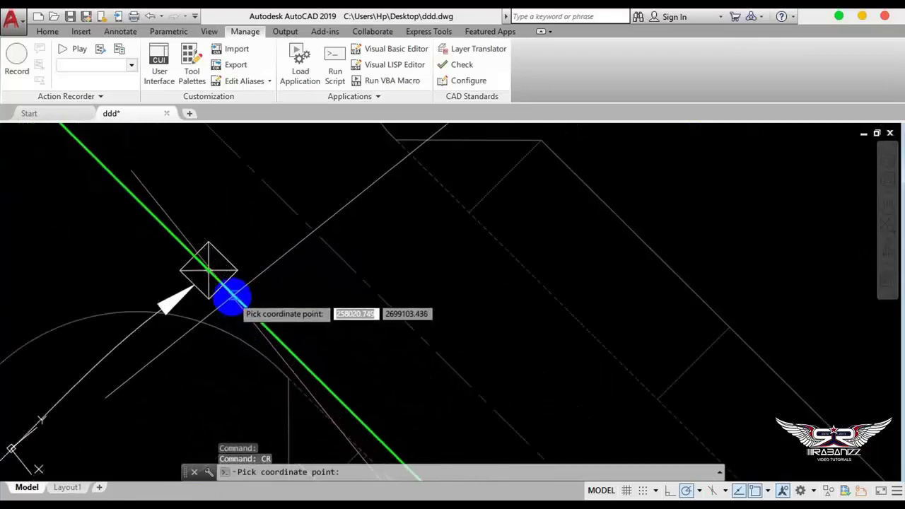
scroll(237, 290, up, 3)
scroll(233, 269, up, 2)
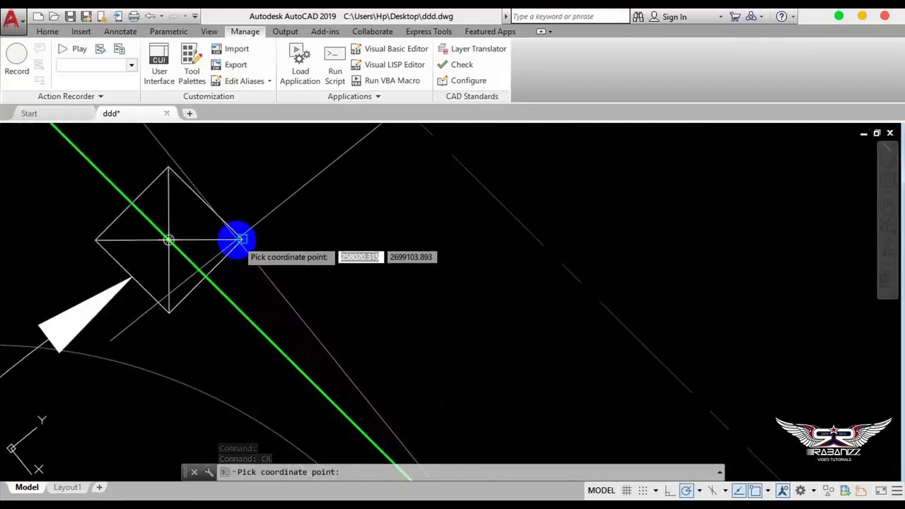
scroll(189, 240, down, 1)
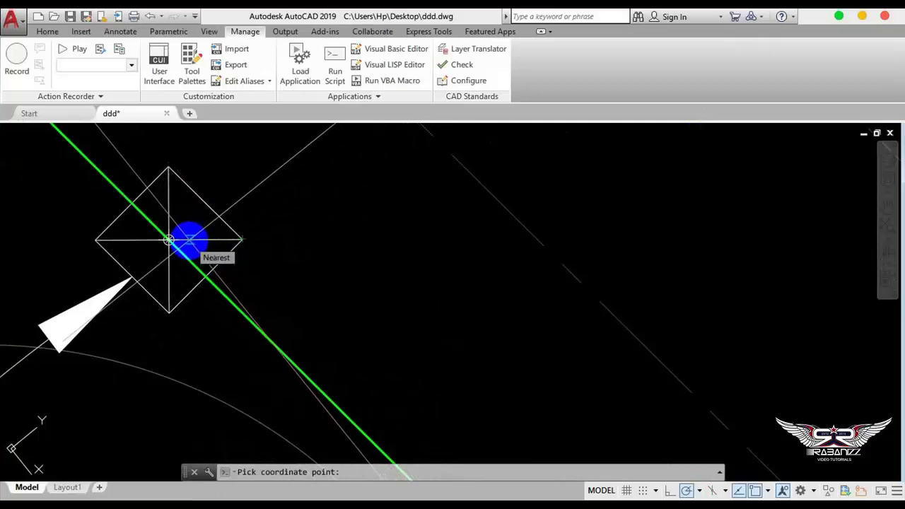
scroll(215, 254, down, 2)
scroll(234, 290, down, 1)
scroll(237, 293, up, 1)
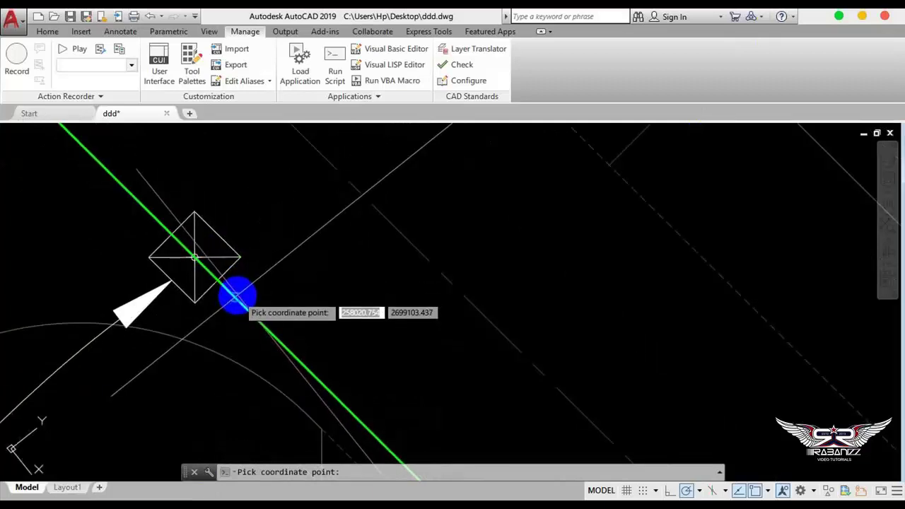
scroll(232, 256, up, 4)
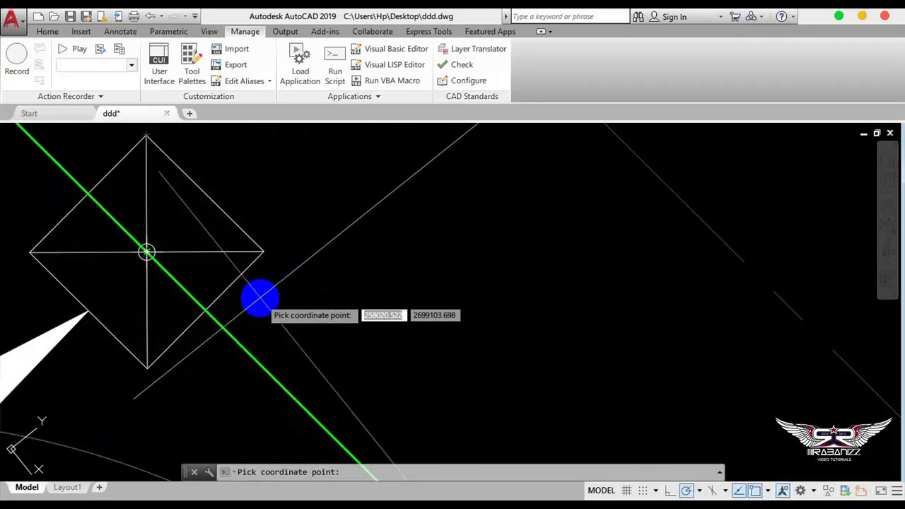
scroll(283, 299, up, 2)
scroll(333, 289, up, 2)
scroll(338, 285, up, 1)
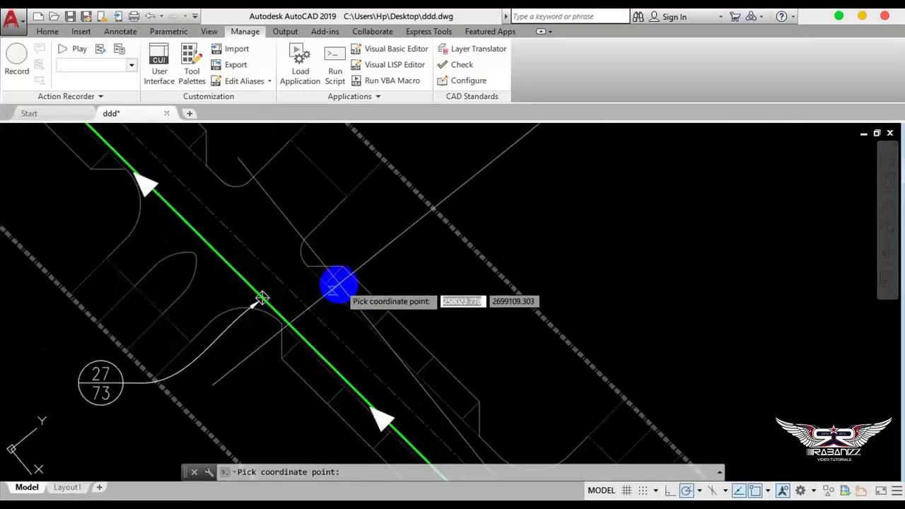
key(Escape)
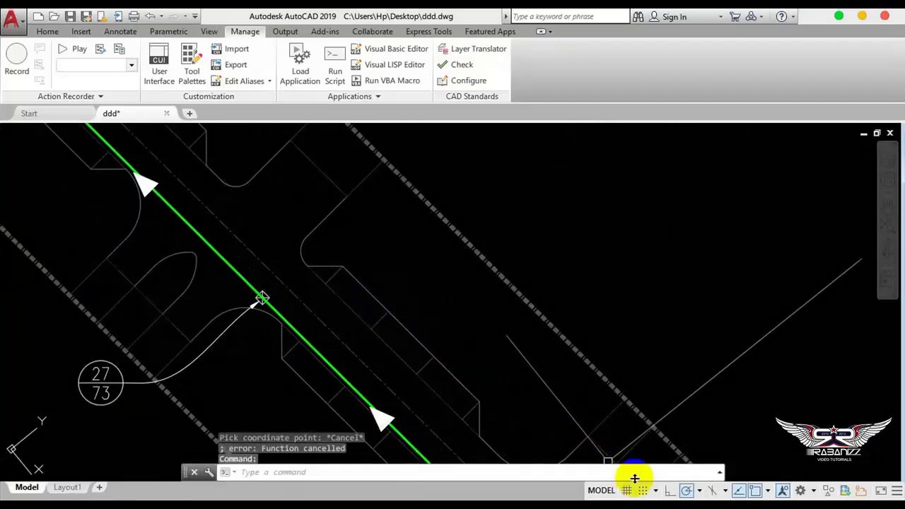
Step: In Drafting Settings, clear all object snap modes and enable only Endpoint
click(656, 490)
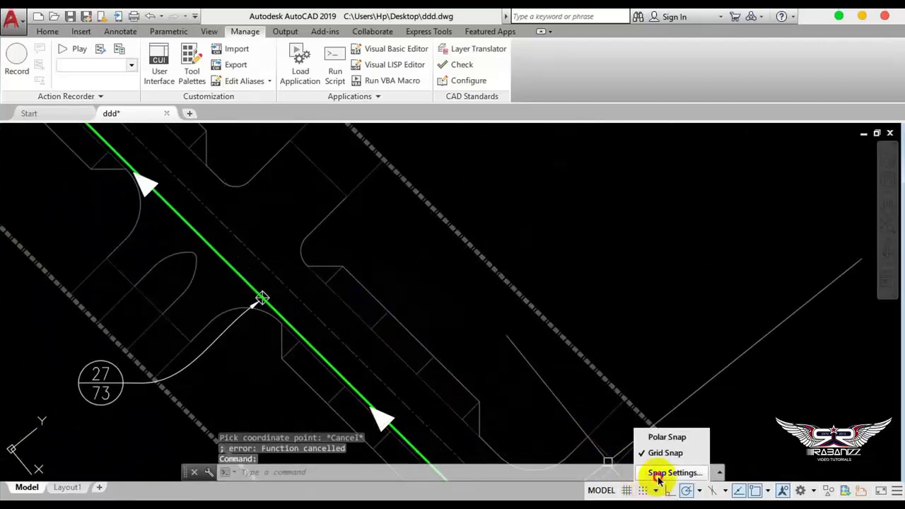
click(658, 472)
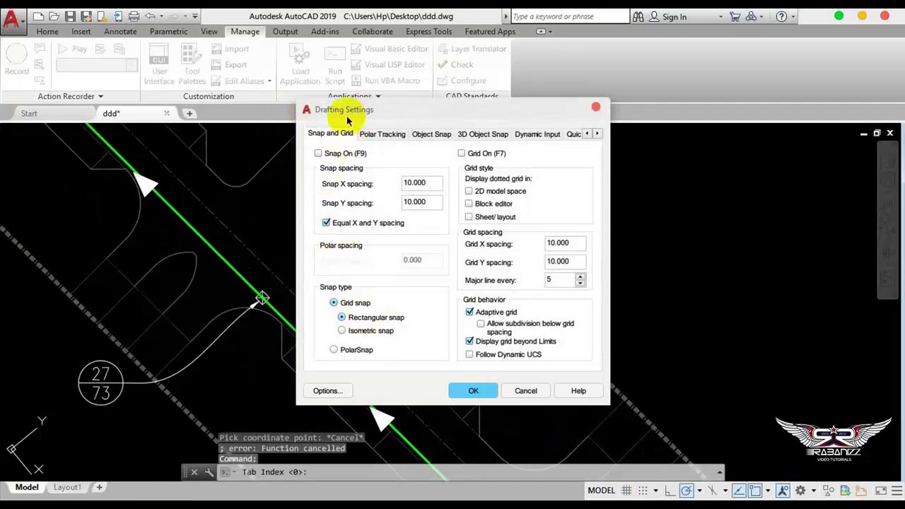
click(592, 110)
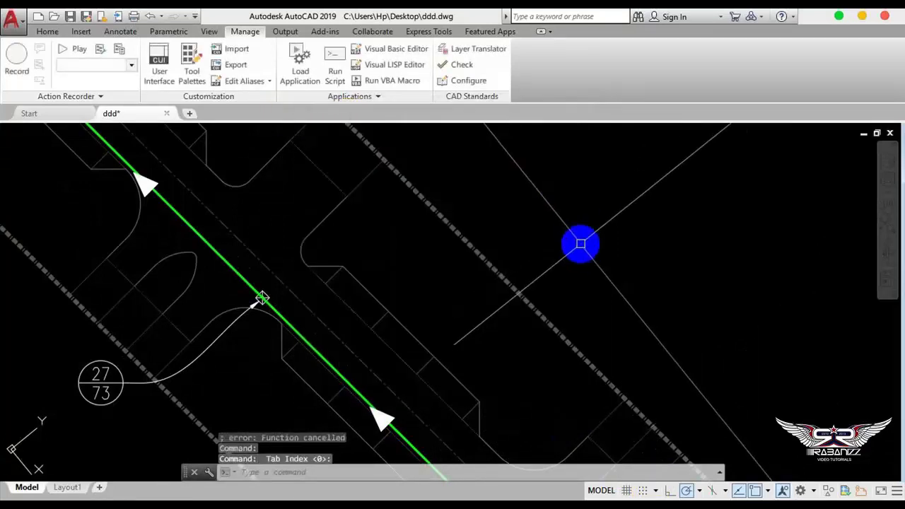
text(dr)
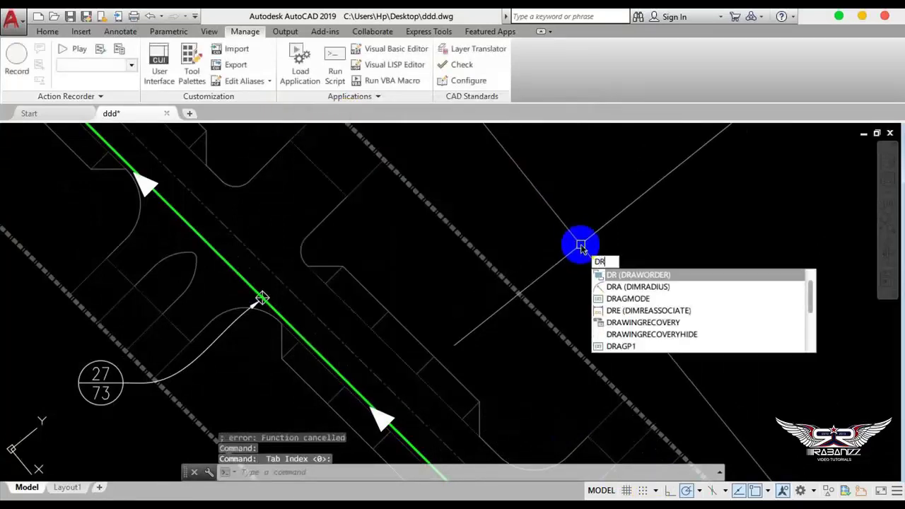
text(af)
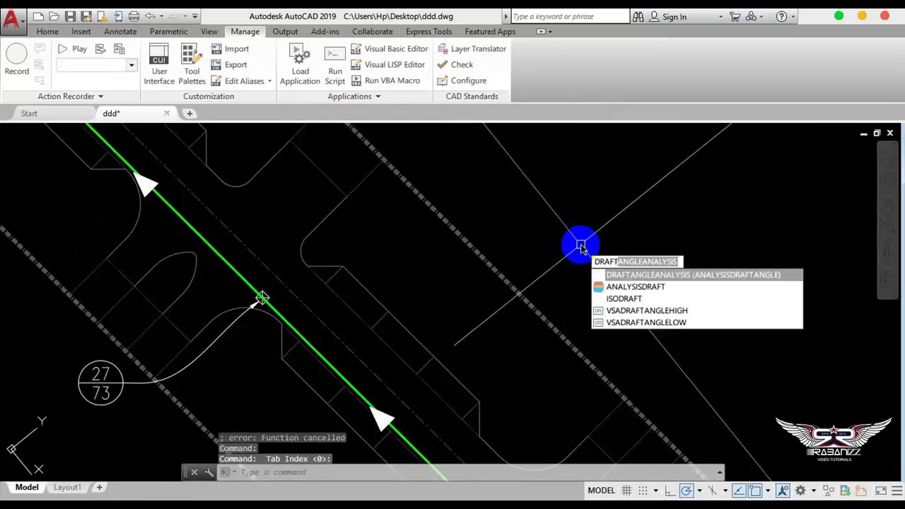
text(ings)
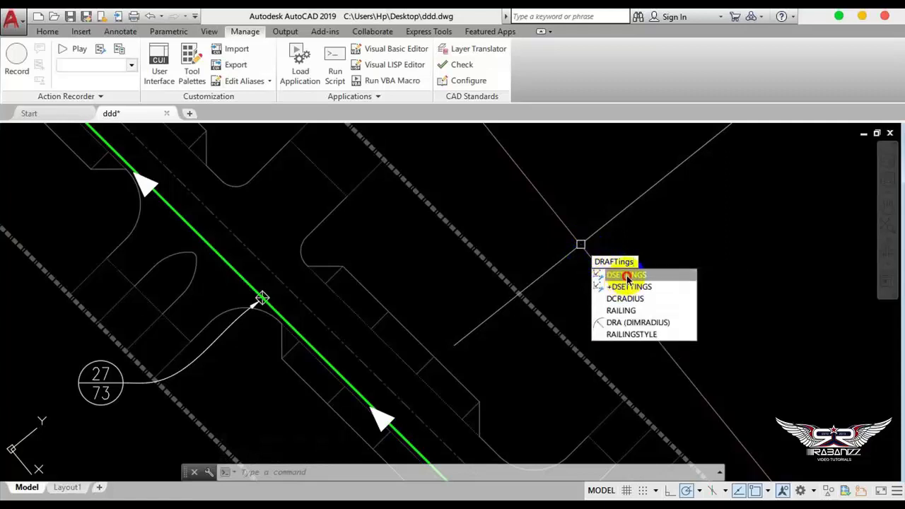
click(627, 276)
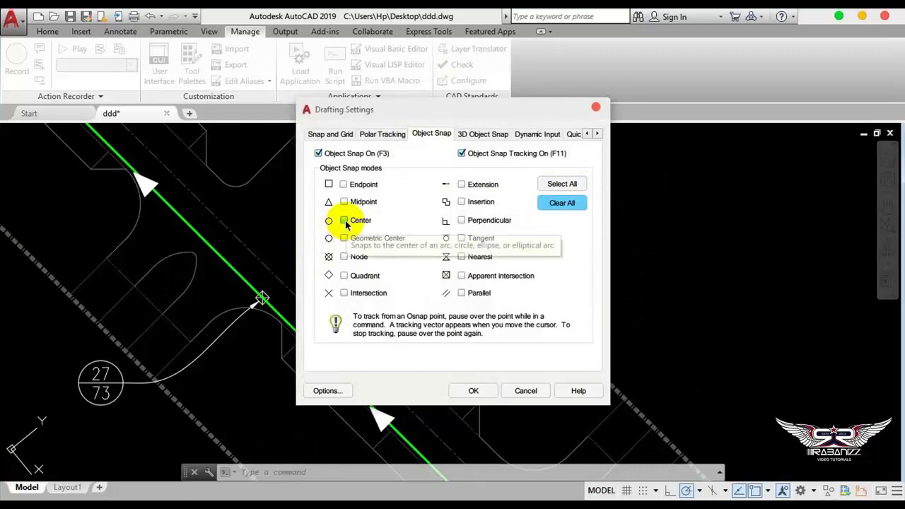
click(274, 270)
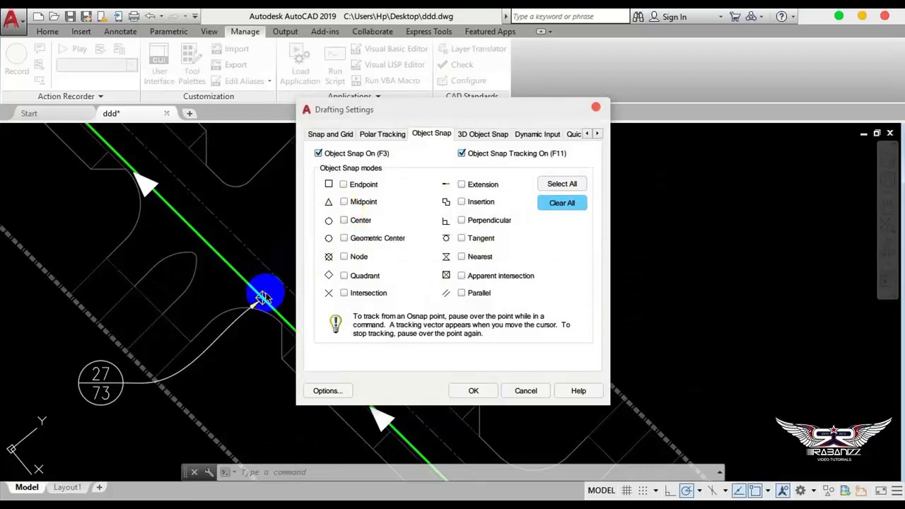
click(343, 186)
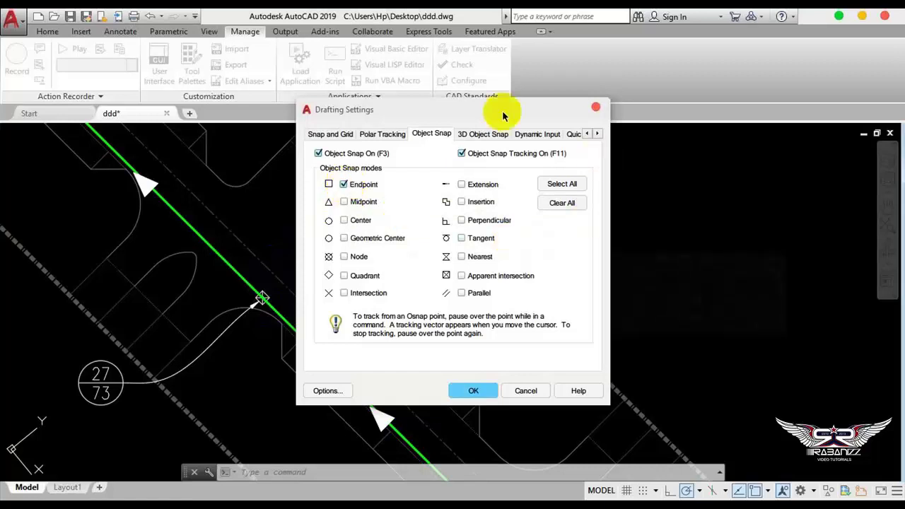
click(471, 391)
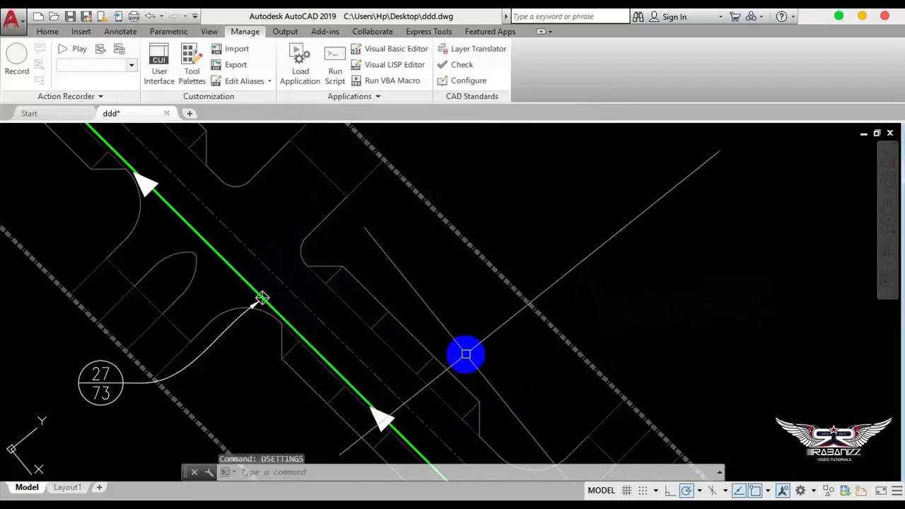
Step: Pan to the green sewer line and start the CR coordinate-labelling routine
drag(463, 354, 392, 292)
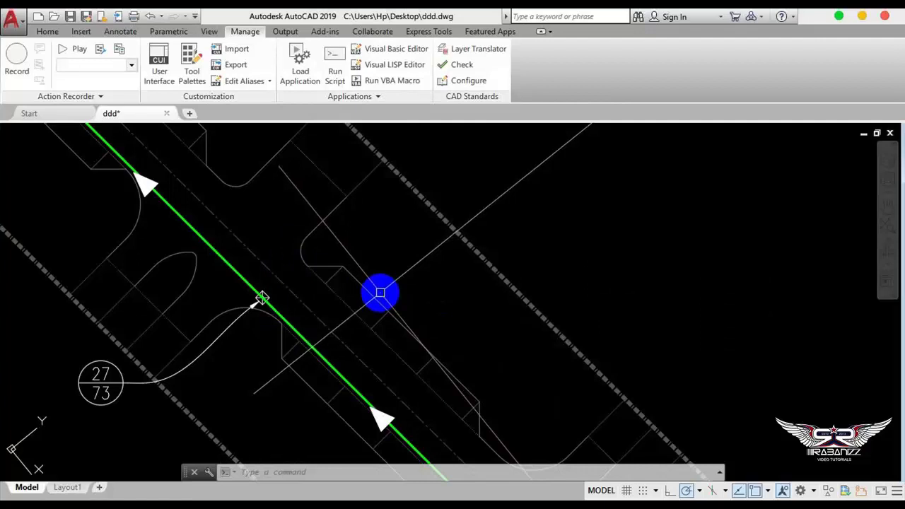
drag(381, 293, 263, 297)
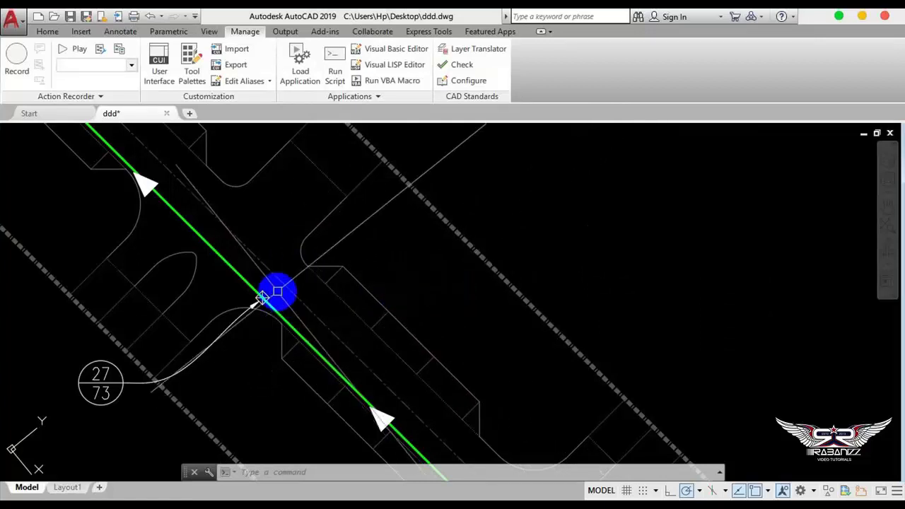
scroll(265, 290, up, 2)
scroll(258, 306, up, 2)
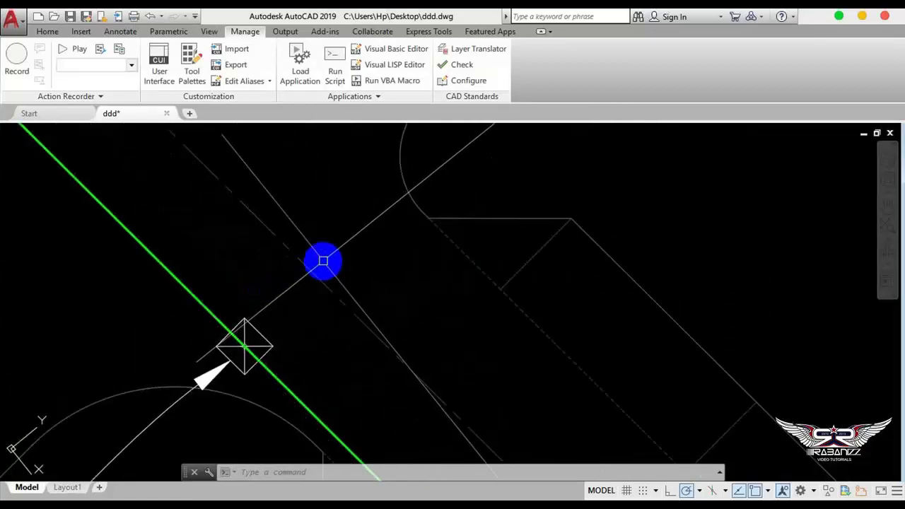
text(cr)
key(Return)
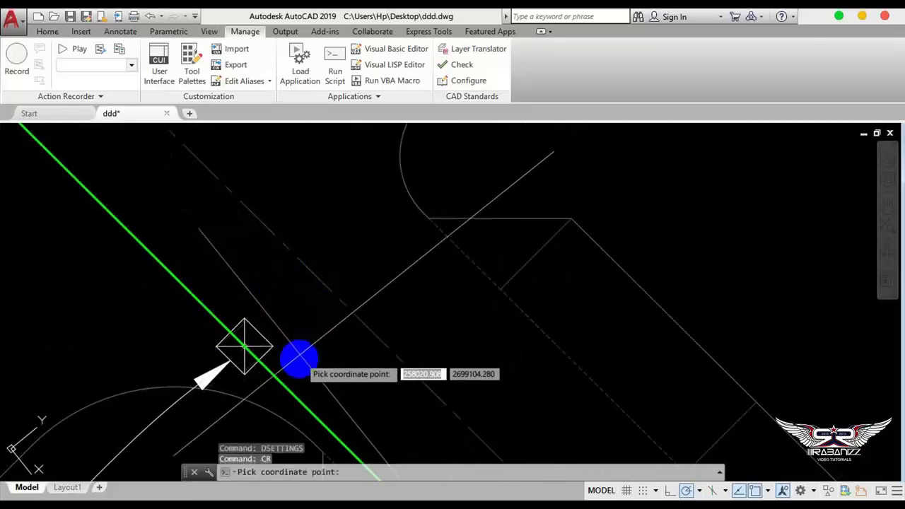
Step: Zoom in on the diamond marker and pick its vertex as the pipe point to label
scroll(265, 367, up, 2)
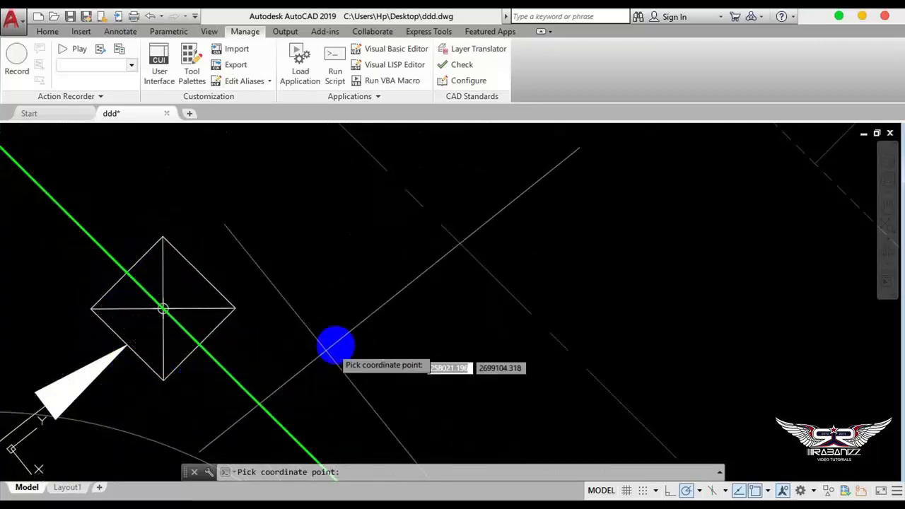
scroll(491, 364, up, 2)
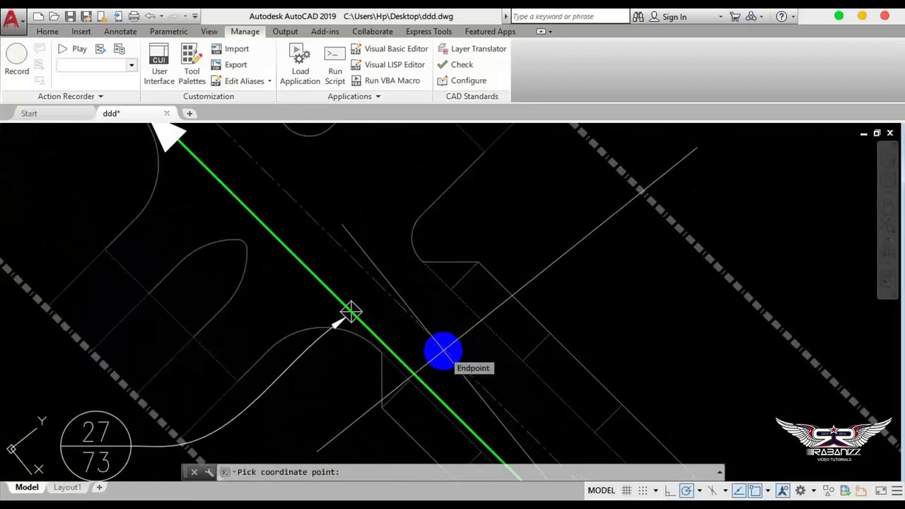
mouse_move(429, 339)
middle_down()
mouse_move(330, 288)
mouse_move(253, 264)
mouse_move(316, 314)
middle_up()
scroll(318, 289, up, 2)
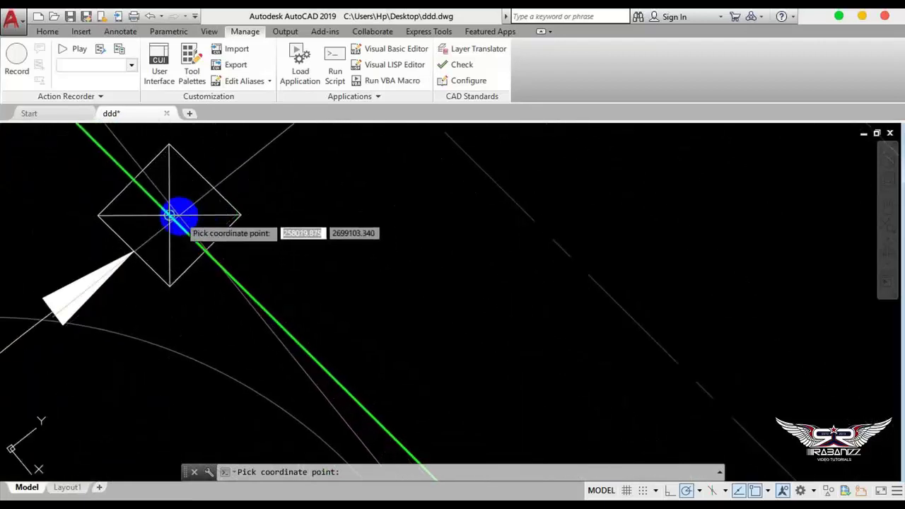
scroll(170, 219, up, 5)
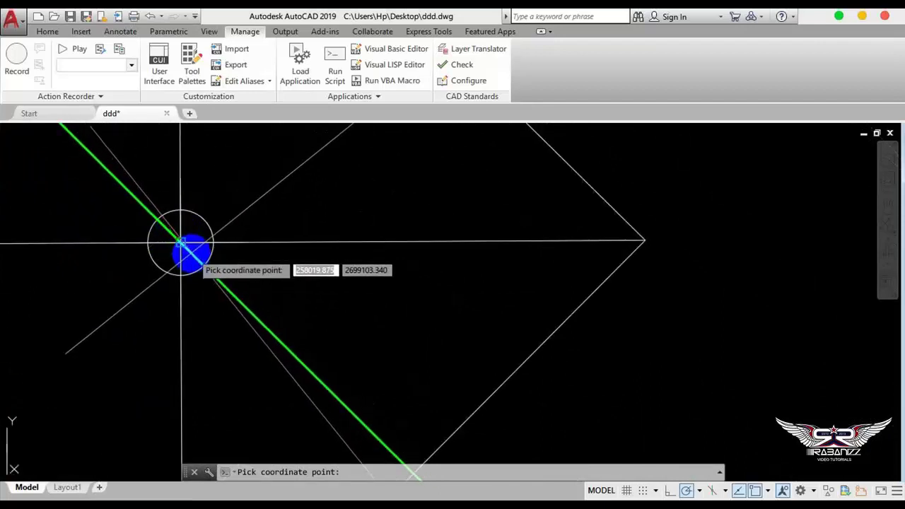
scroll(169, 233, up, 3)
scroll(158, 226, down, 5)
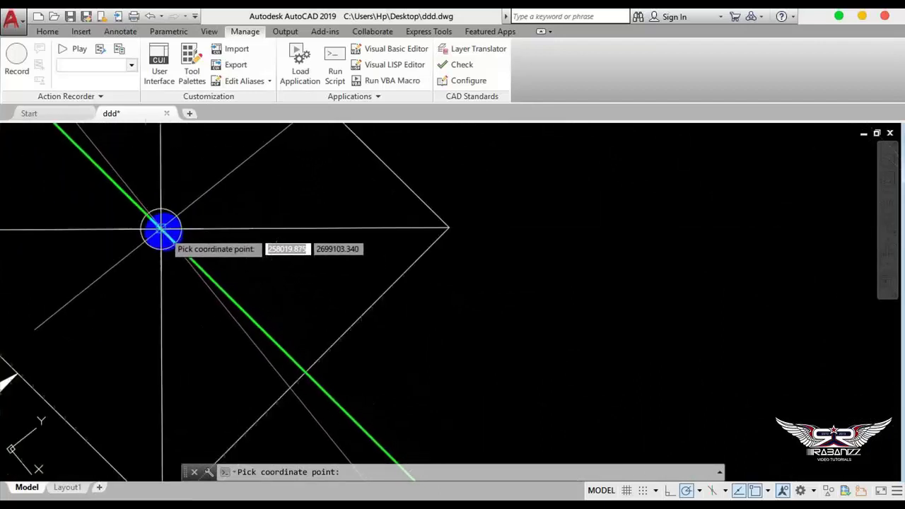
scroll(251, 244, down, 2)
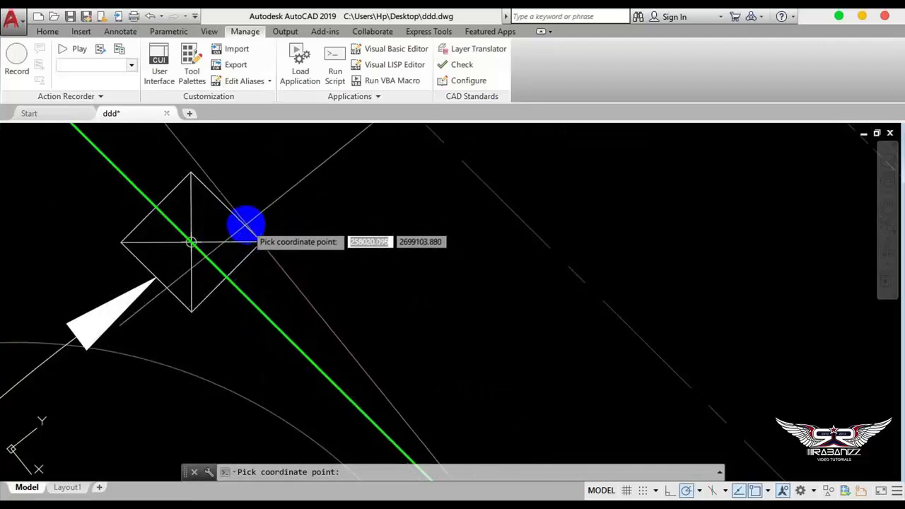
scroll(191, 242, up, 2)
scroll(182, 228, up, 2)
scroll(182, 225, up, 2)
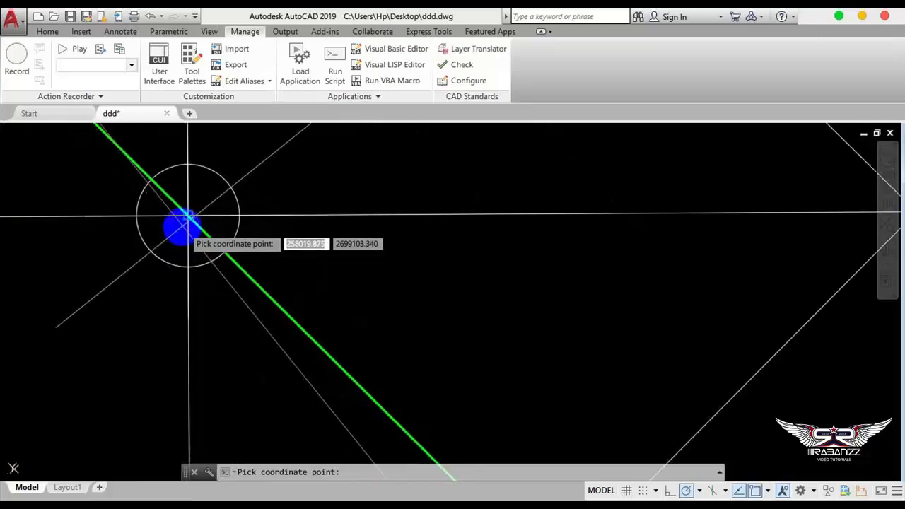
scroll(179, 219, up, 2)
scroll(186, 224, down, 3)
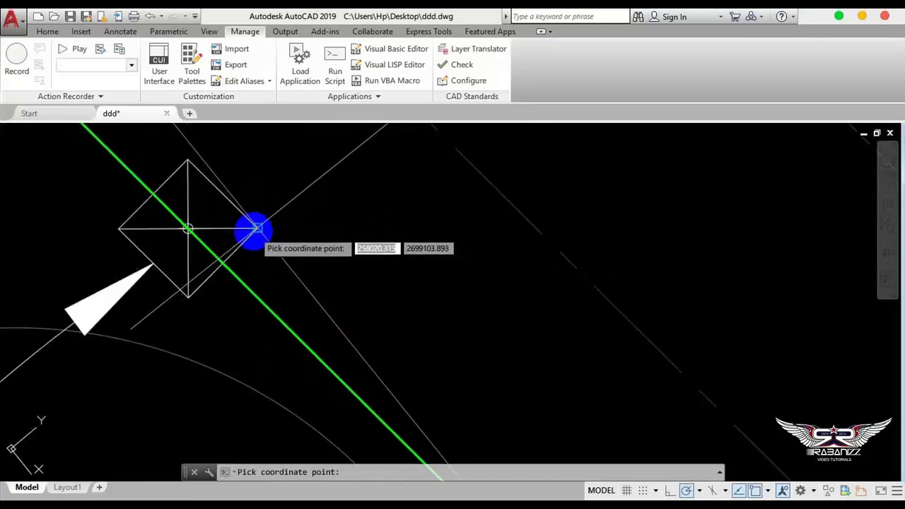
click(256, 229)
click(604, 192)
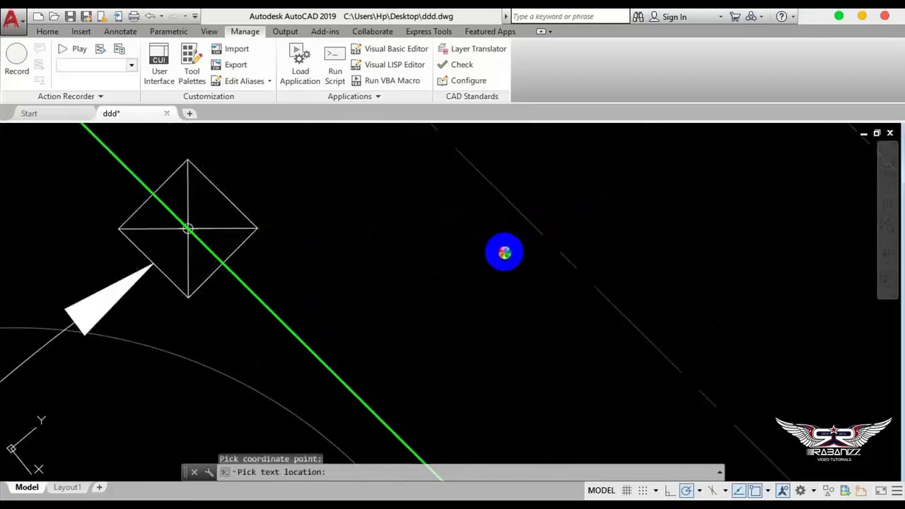
Step: Run CR and place an E/N leader at the first pipe point on the green line
text(CR)
key(Return)
scroll(495, 256, up, 4)
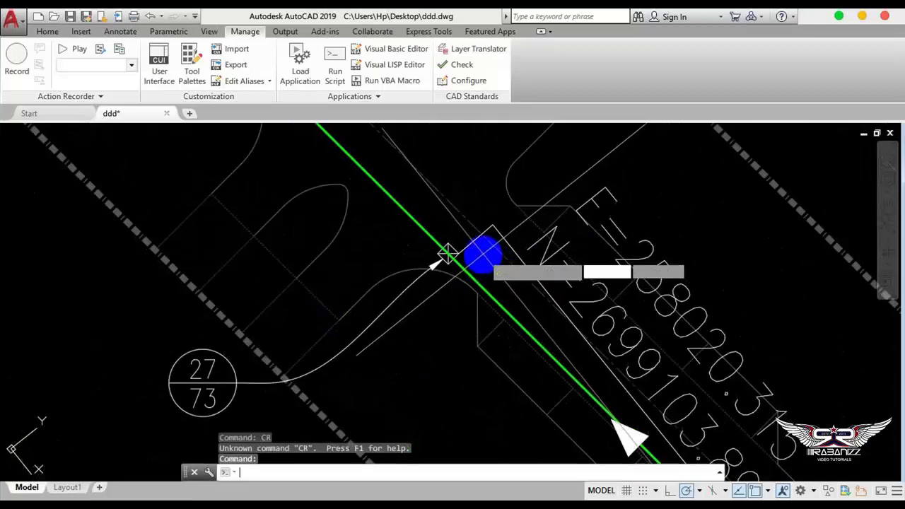
text(CR)
key(Return)
scroll(415, 299, down, 2)
scroll(388, 299, down, 2)
click(343, 324)
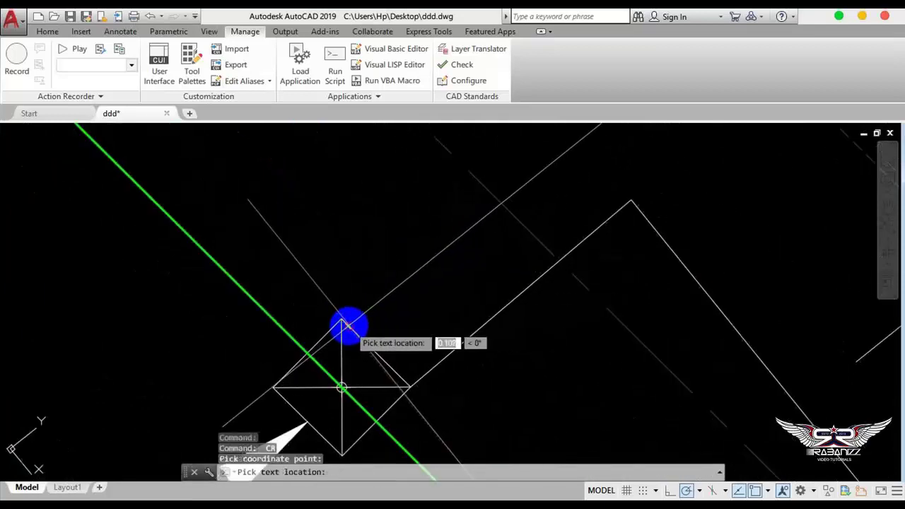
scroll(346, 326, down, 5)
click(408, 186)
key(Return)
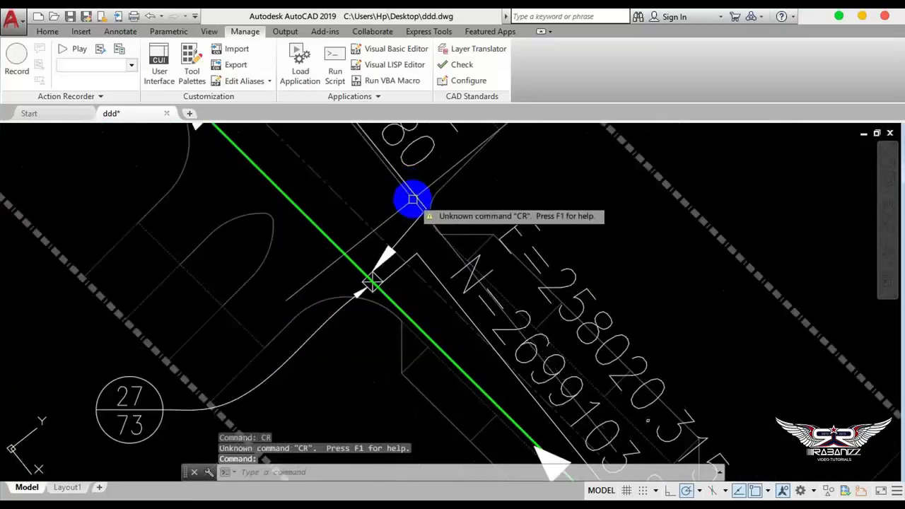
Step: Add a coordinate leader at the next pipe point with CR
scroll(394, 276, up, 3)
scroll(394, 283, up, 2)
text(CR)
key(Return)
scroll(348, 236, up, 2)
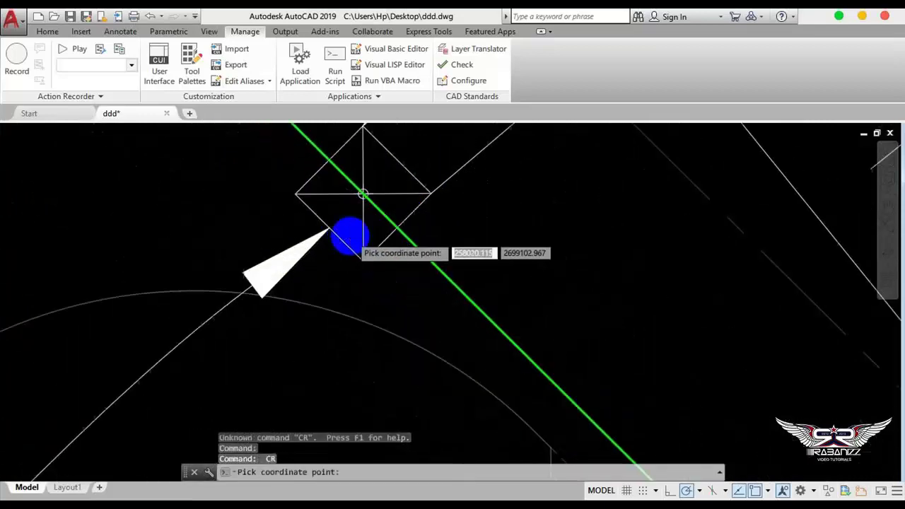
scroll(374, 264, up, 2)
click(375, 265)
scroll(431, 211, down, 4)
click(419, 204)
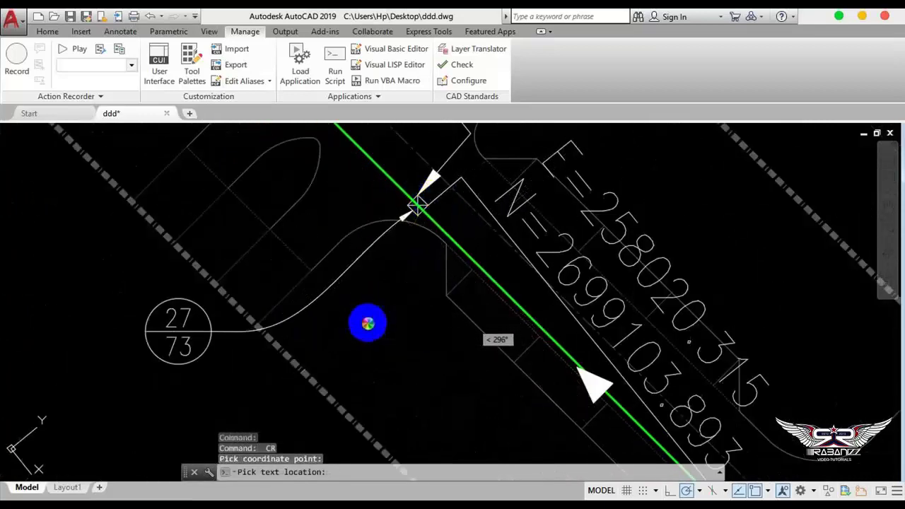
scroll(385, 192, up, 3)
scroll(384, 191, up, 2)
Step: Repeat the routine to label a third pipe point, placing its text below it
key(Return)
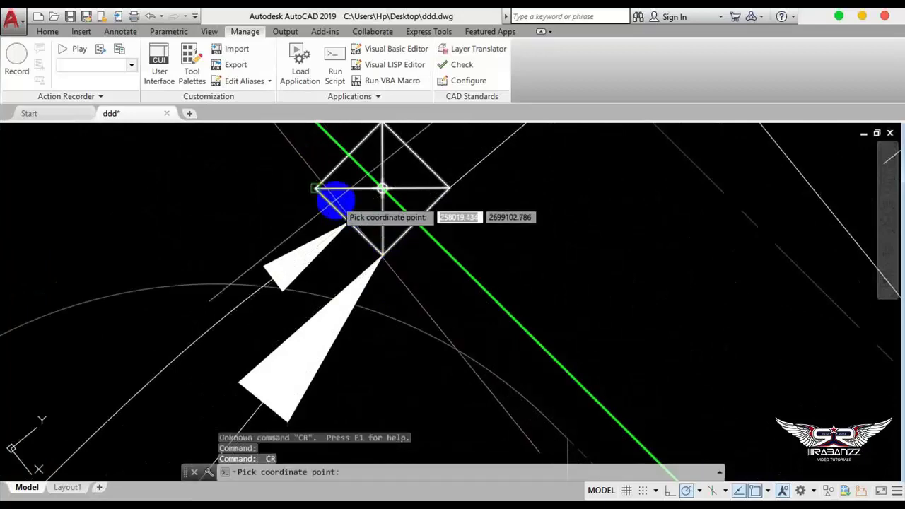
click(382, 189)
scroll(601, 193, down, 3)
scroll(238, 254, up, 2)
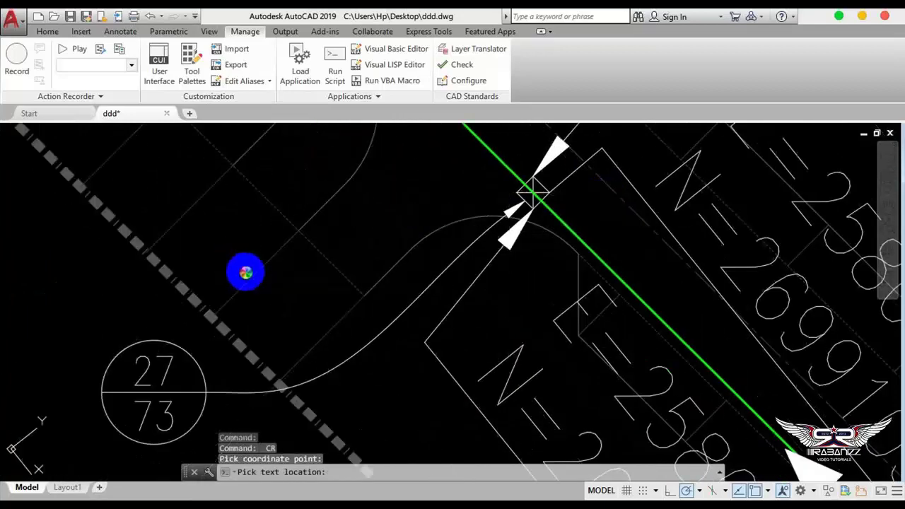
click(374, 291)
scroll(374, 291, down, 3)
scroll(505, 269, down, 2)
Step: Move along the pipe and label the next green-line node's coordinates
middle_drag(528, 252, 360, 181)
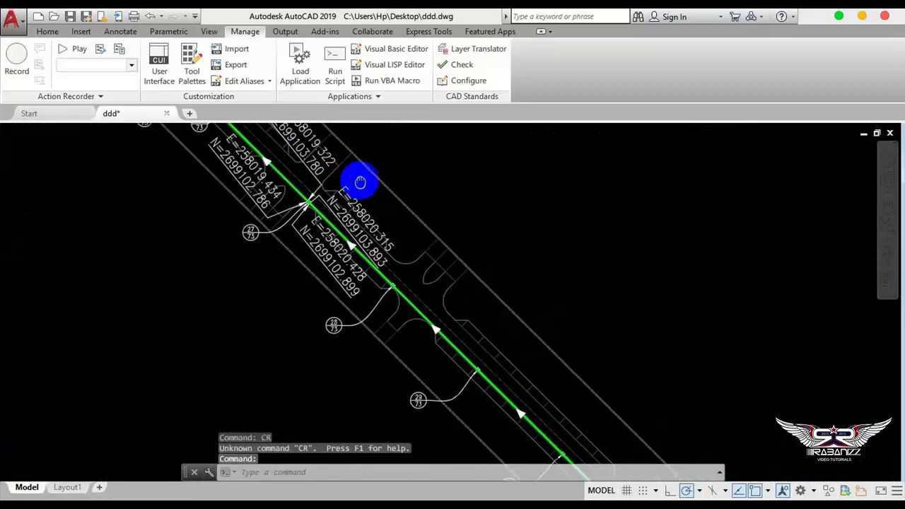
scroll(477, 319, up, 2)
scroll(188, 228, up, 3)
scroll(141, 207, up, 2)
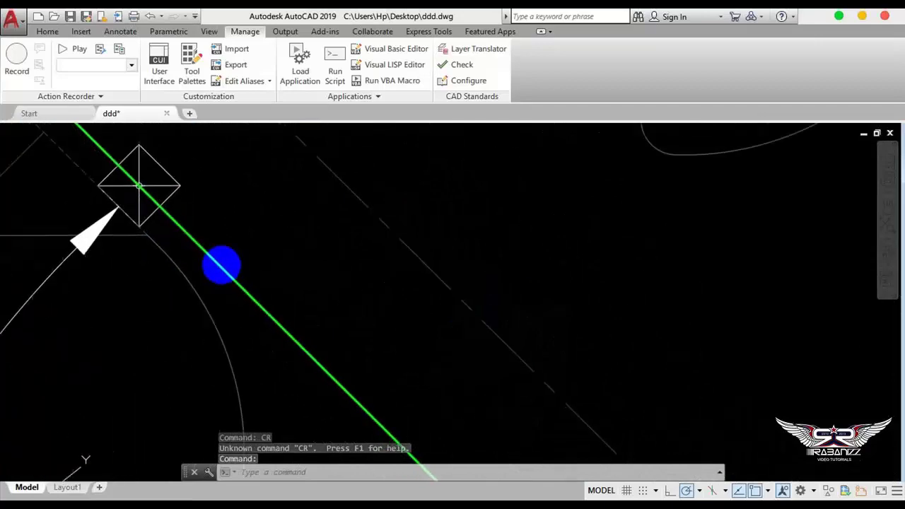
scroll(177, 195, up, 2)
text(CR)
key(Return)
click(145, 150)
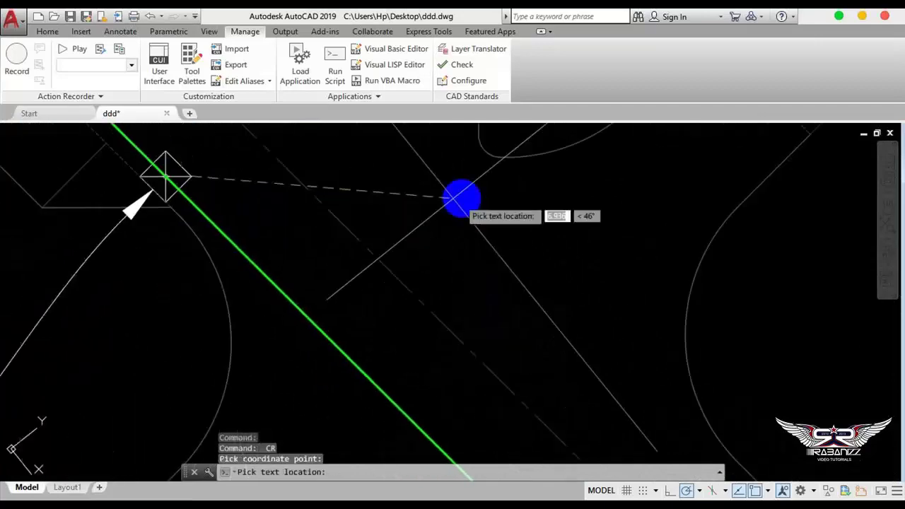
click(482, 206)
Step: Label the following pipe point with another CR leader
scroll(212, 198, up, 3)
text(CR)
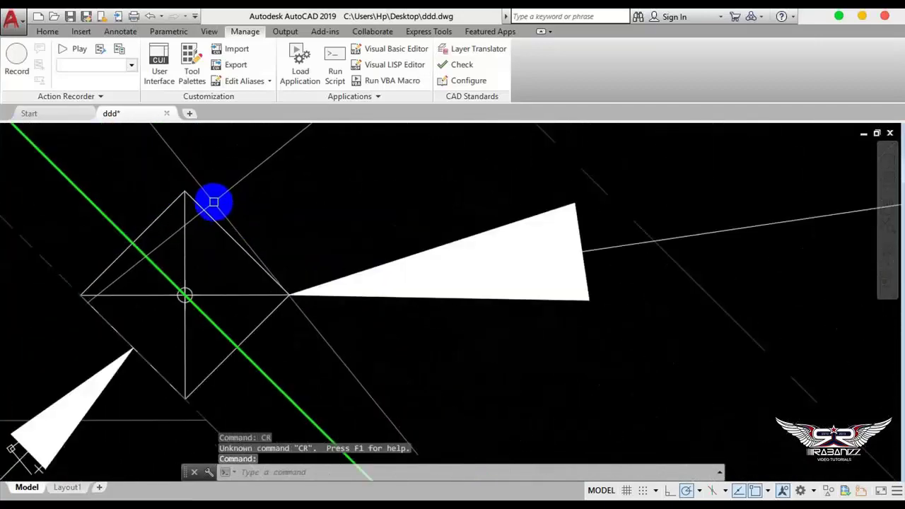
key(Return)
click(208, 211)
scroll(268, 268, down, 4)
click(333, 253)
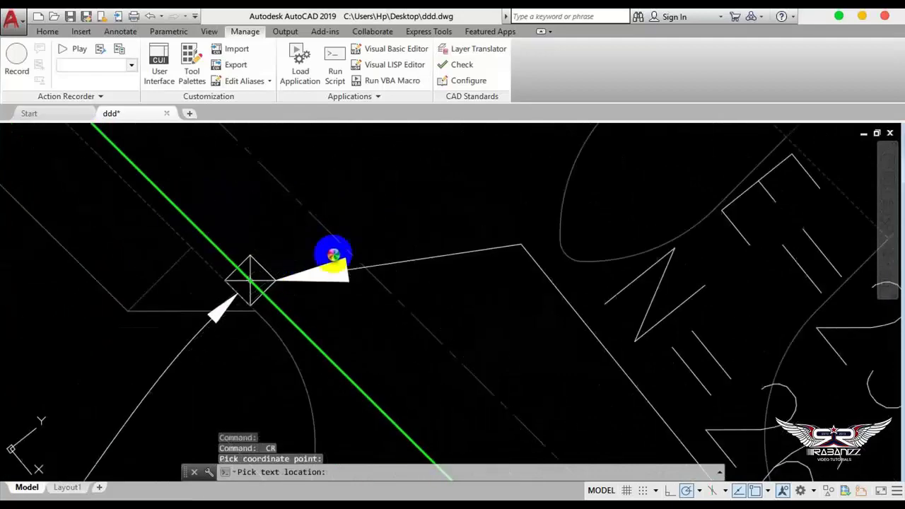
Step: Add one more E/N coordinate label at the adjacent pipe point
scroll(233, 297, up, 3)
scroll(226, 276, up, 3)
text(CR)
key(Return)
click(215, 245)
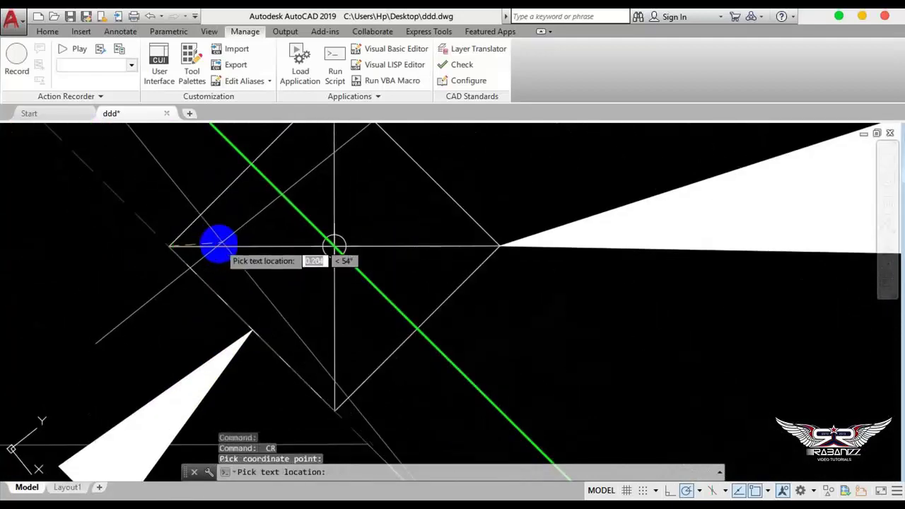
scroll(297, 226, down, 3)
scroll(331, 205, up, 3)
click(326, 207)
Step: Navigate back past the junction and label the next green-pipe node's coordinates
scroll(333, 219, up, 2)
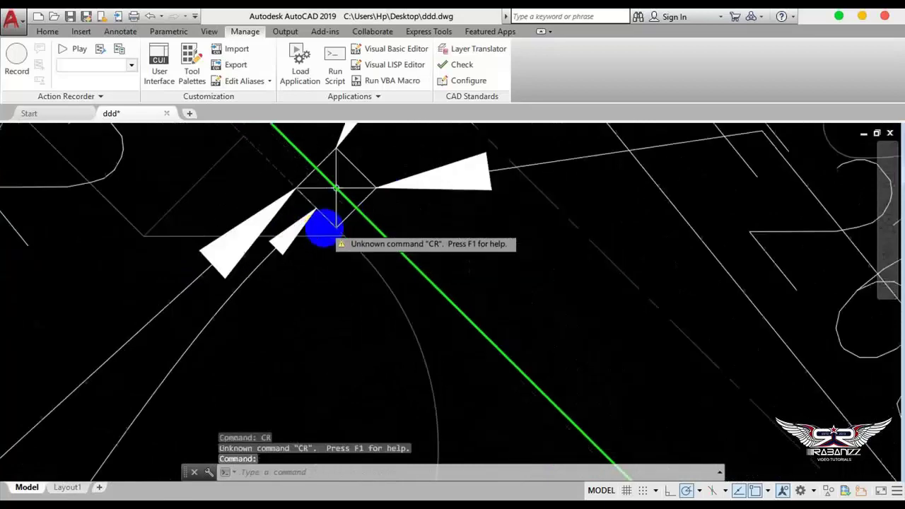
scroll(292, 168, up, 2)
scroll(262, 152, up, 2)
scroll(201, 158, up, 2)
middle_drag(201, 159, 314, 283)
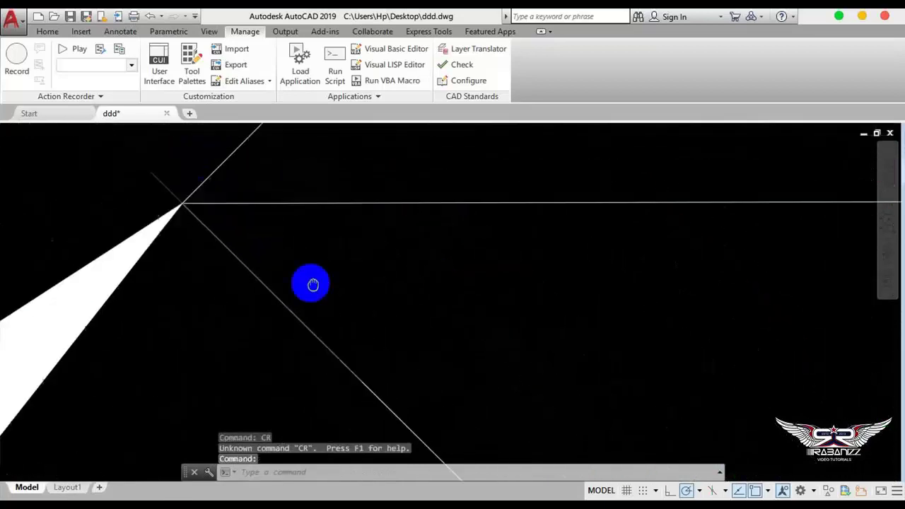
middle_drag(246, 206, 93, 226)
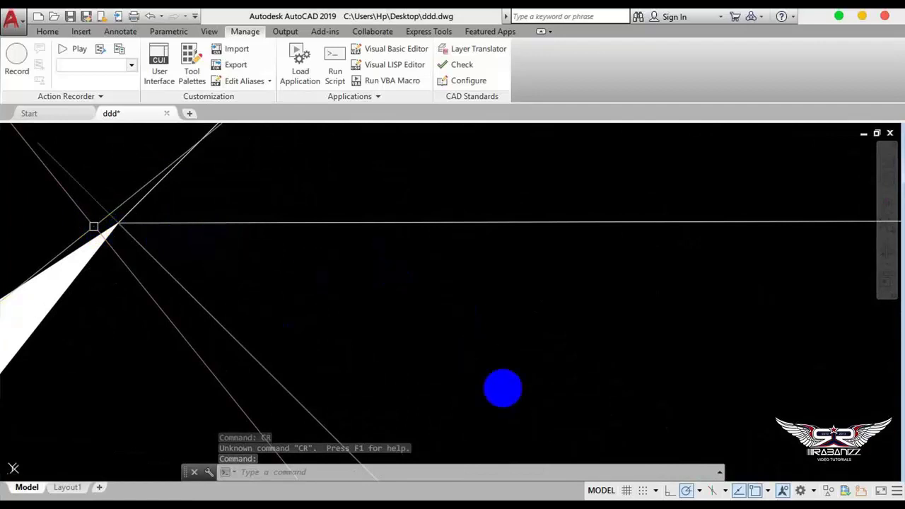
scroll(467, 422, up, 2)
middle_drag(447, 408, 403, 360)
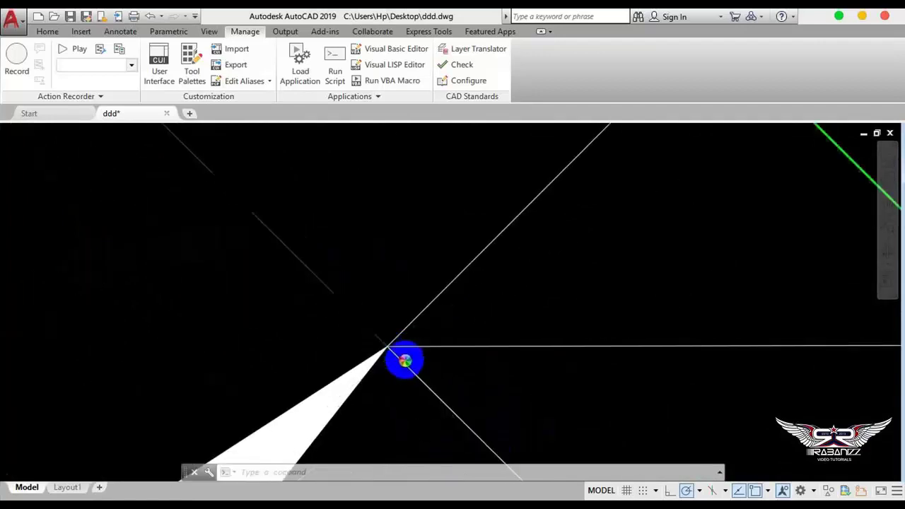
scroll(403, 360, up, 3)
mouse_move(497, 370)
middle_down()
mouse_move(480, 273)
mouse_move(513, 332)
mouse_move(317, 318)
middle_up()
scroll(378, 319, up, 2)
text(id)
key(Return)
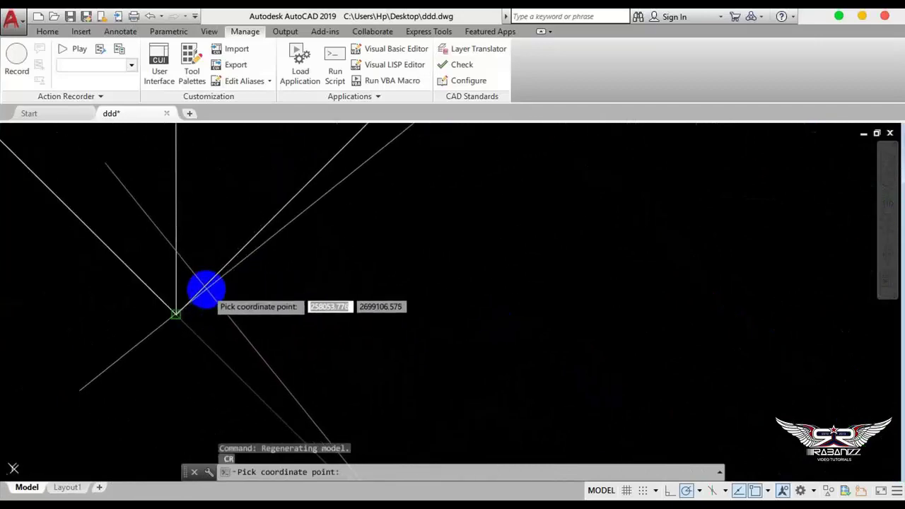
click(205, 288)
middle_drag(293, 243, 410, 210)
scroll(286, 340, up, 1)
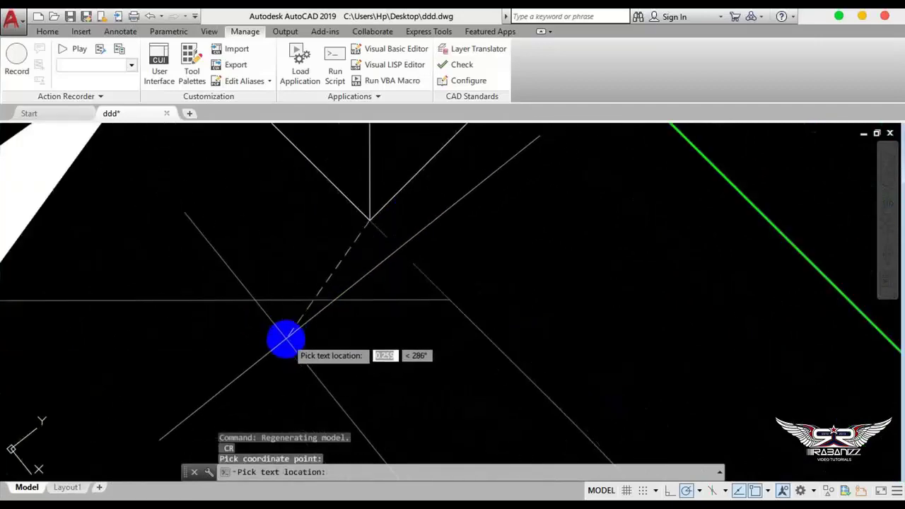
click(320, 308)
scroll(347, 262, down, 2)
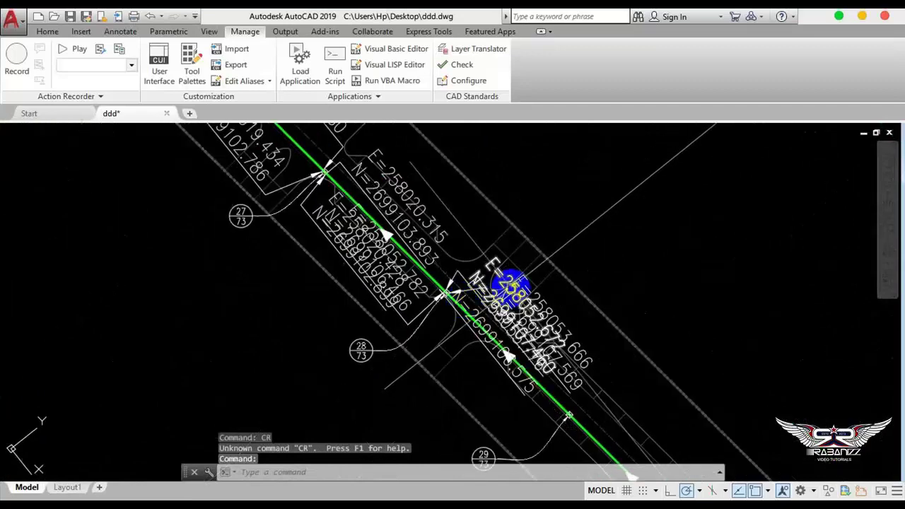
Step: Review the new labels and abandon a restarted CR placement
mouse_move(516, 293)
middle_down()
mouse_move(482, 271)
mouse_move(428, 397)
middle_up()
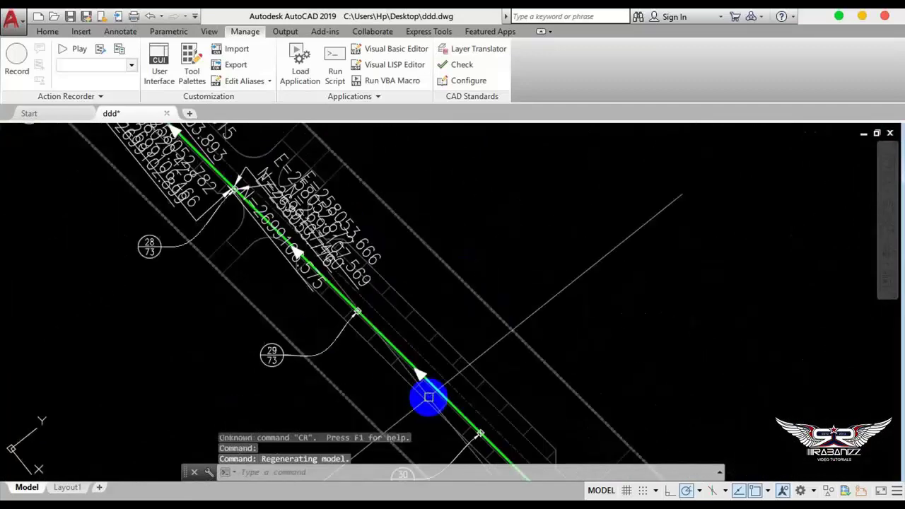
scroll(368, 307, up, 2)
scroll(304, 333, up, 3)
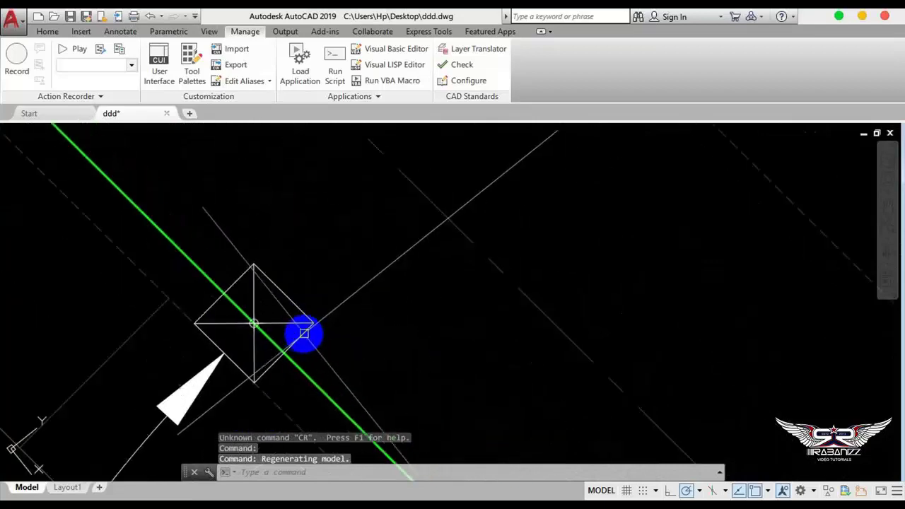
text(CR)
key(Return)
scroll(304, 333, up, 4)
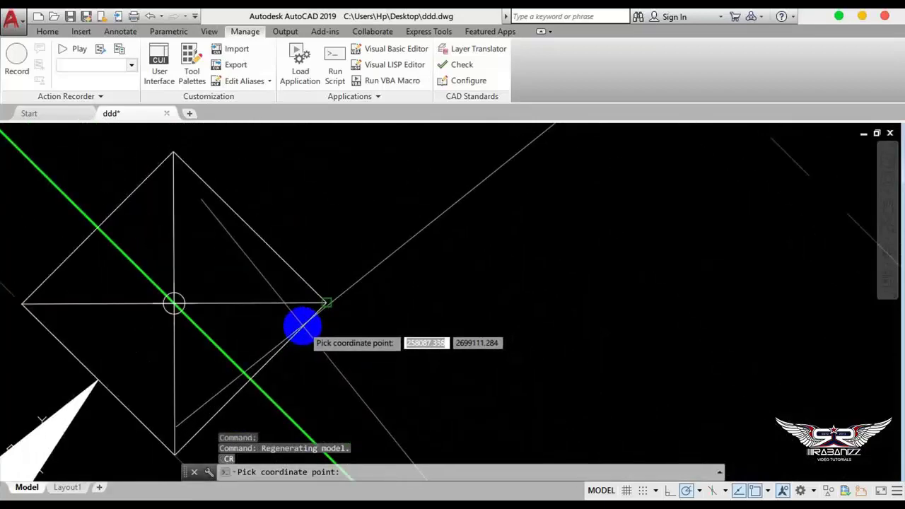
scroll(333, 328, down, 5)
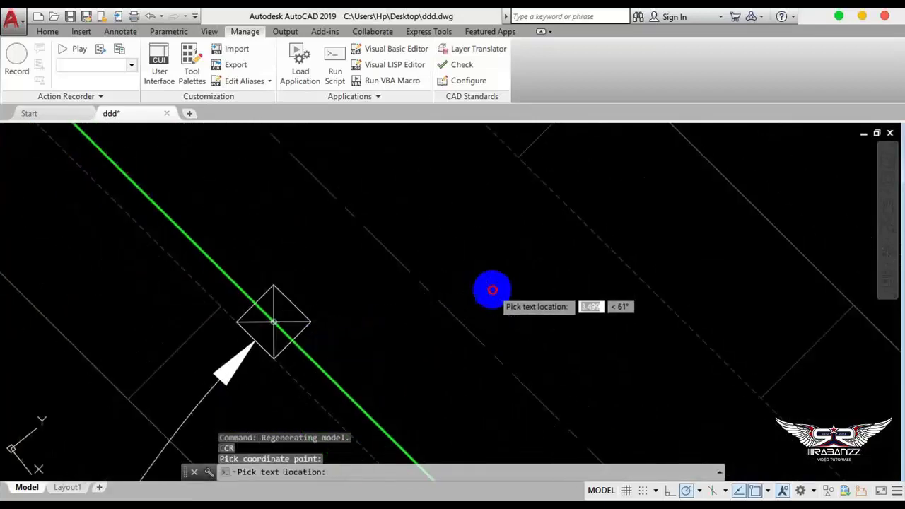
key(Escape)
Step: Retry picking the diamond's lower point as the coordinate, cancelling the misplaced attempts
text(CR)
key(Return)
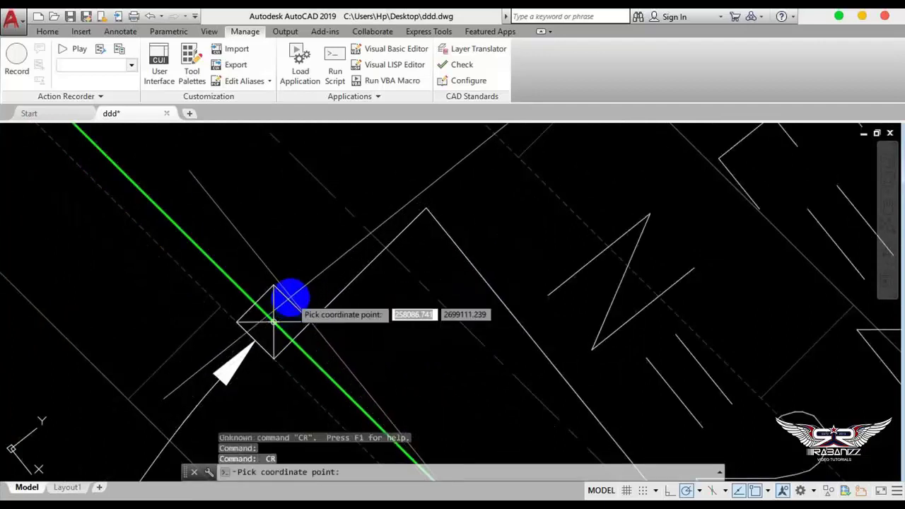
click(290, 300)
scroll(336, 252, up, 2)
key(Escape)
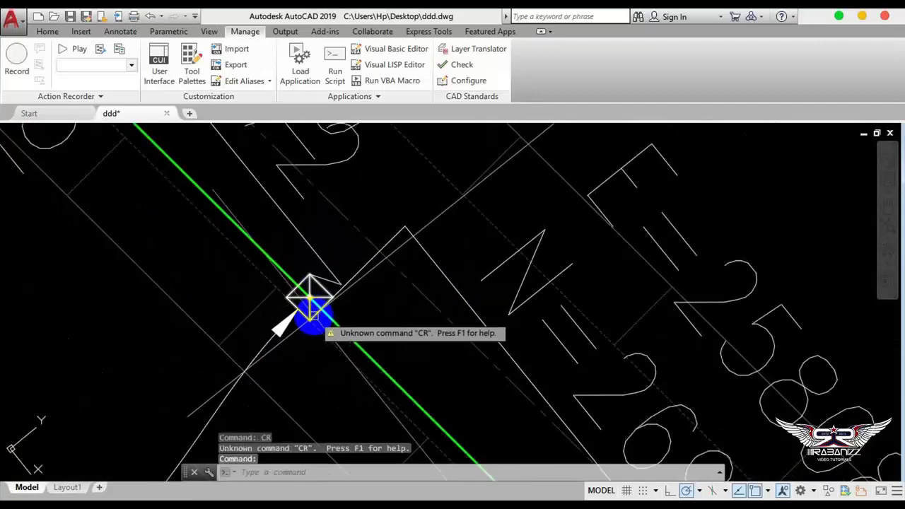
scroll(297, 318, up, 3)
text(CR)
key(Return)
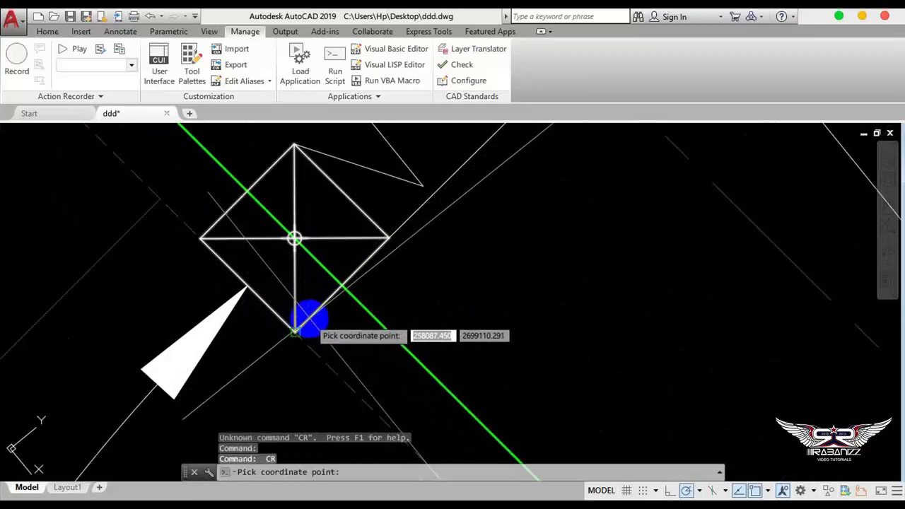
click(308, 317)
scroll(325, 290, down, 2)
scroll(318, 347, down, 2)
key(Escape)
Step: Label the diamond's pipe point as E=258087.338 / N=2699111.284 and select that label
scroll(293, 292, up, 2)
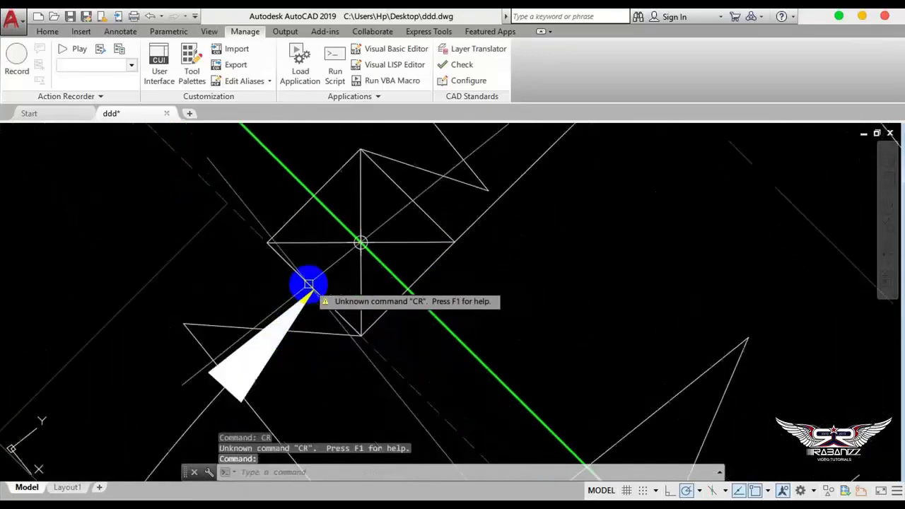
scroll(303, 283, up, 2)
text(CR)
key(Return)
click(304, 244)
scroll(301, 254, down, 2)
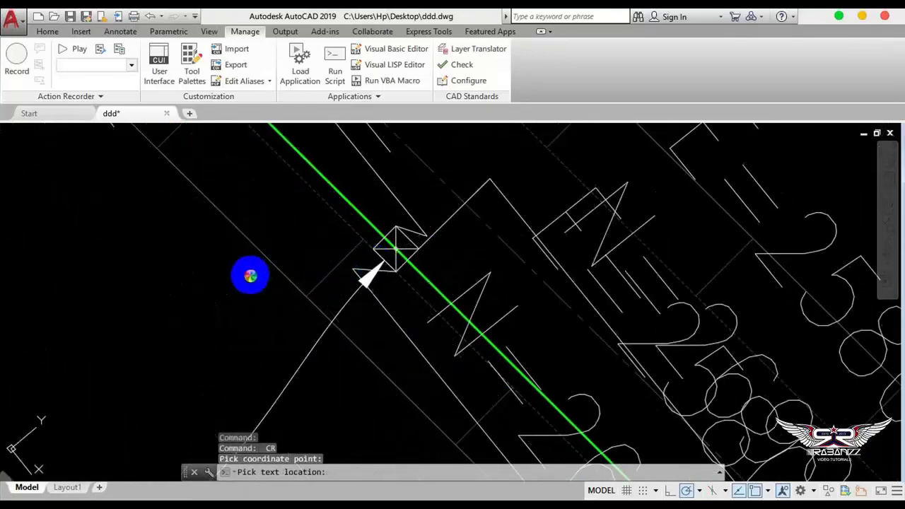
key(Escape)
scroll(312, 304, up, 3)
scroll(404, 314, down, 2)
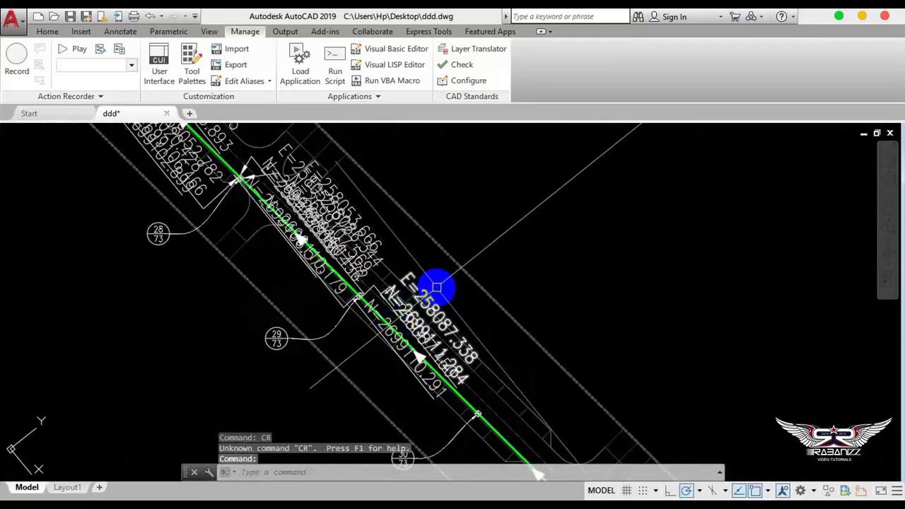
scroll(424, 293, up, 3)
click(403, 302)
click(362, 311)
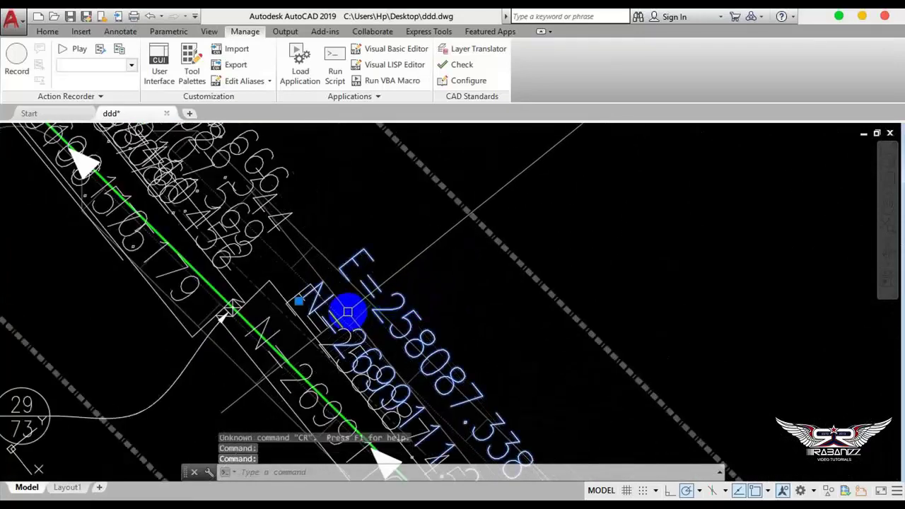
Step: Pull the E=258087.338 / N=2699111.284 label up and to the right, off the pipe
text(RO)
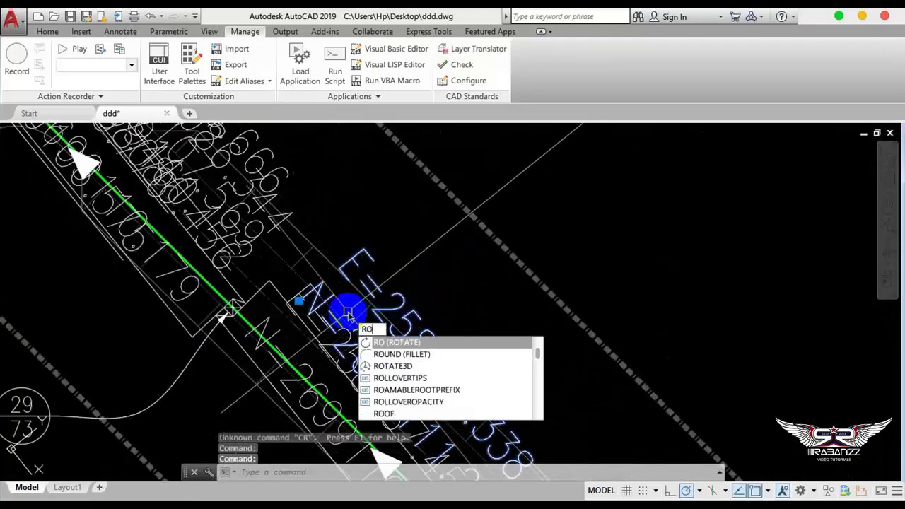
key(Return)
click(348, 314)
scroll(429, 267, down, 2)
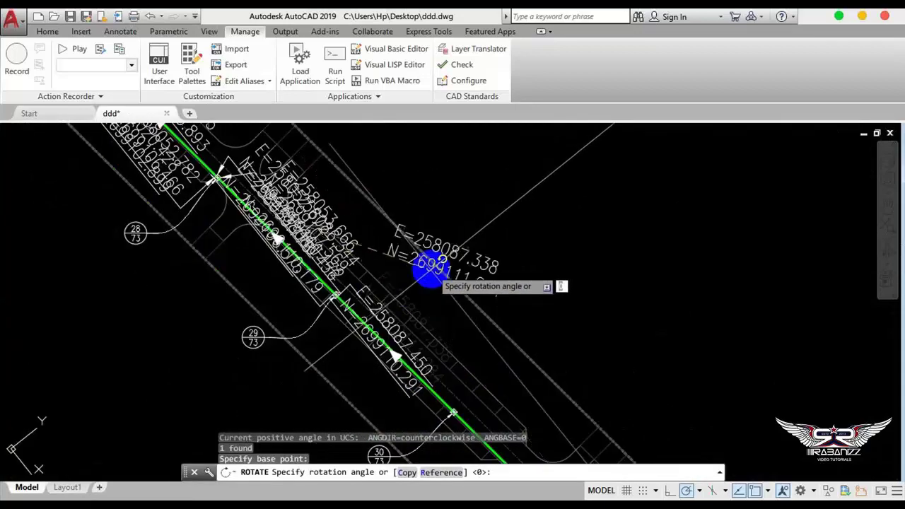
key(Escape)
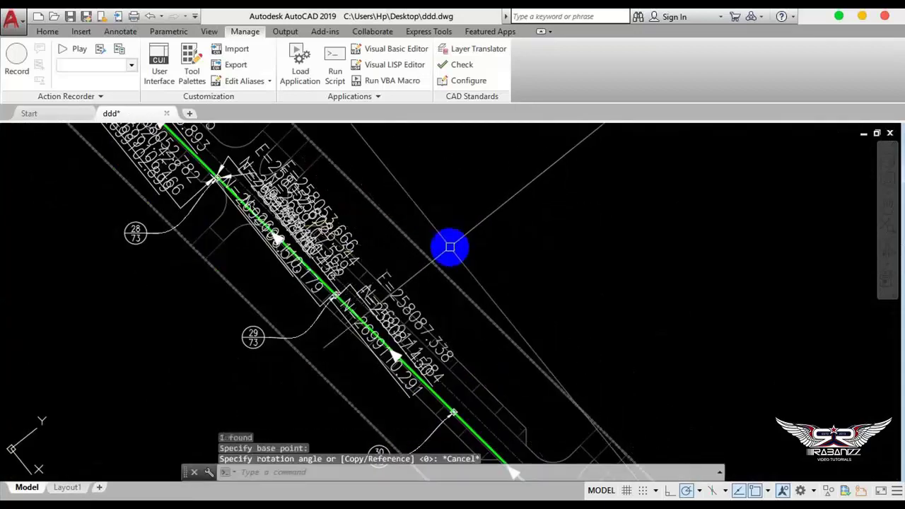
scroll(450, 247, up, 3)
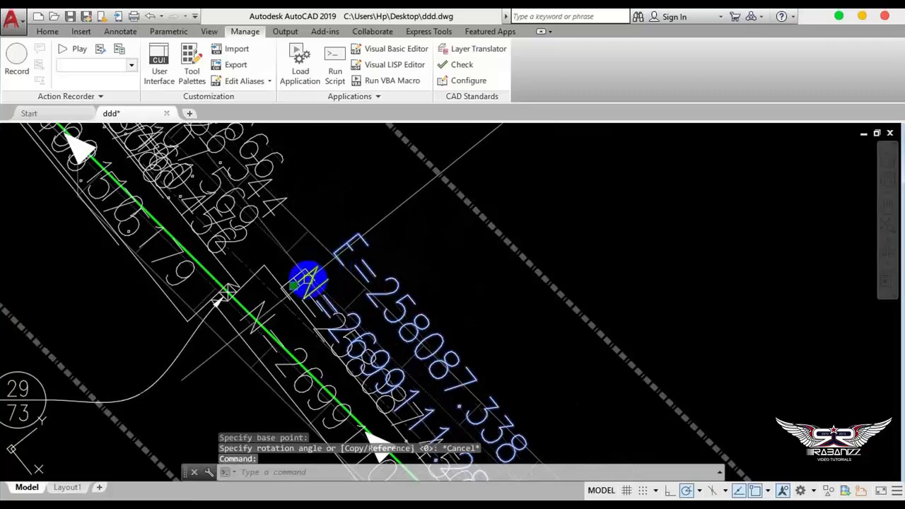
click(292, 286)
Step: Rotate the moved E=258087.338 label to a cleaner reading angle along its leader
scroll(500, 246, down, 1)
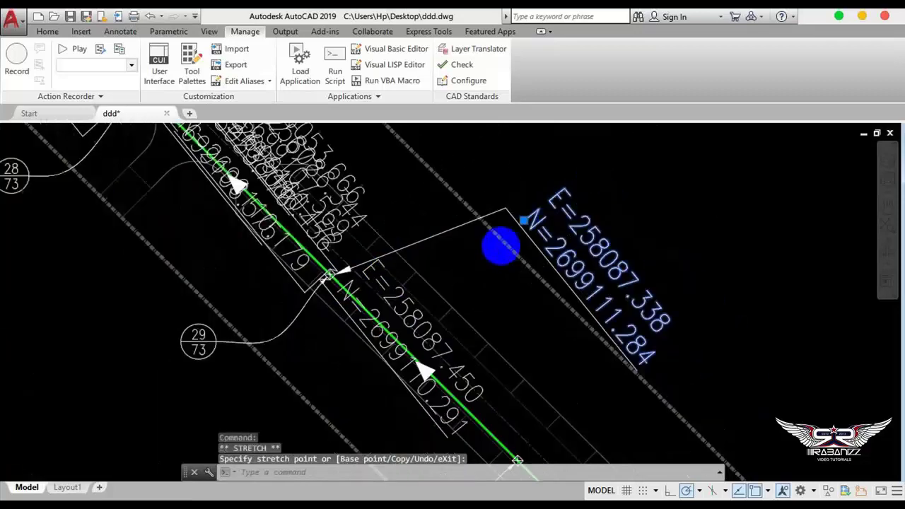
scroll(500, 246, down, 2)
text(Ro)
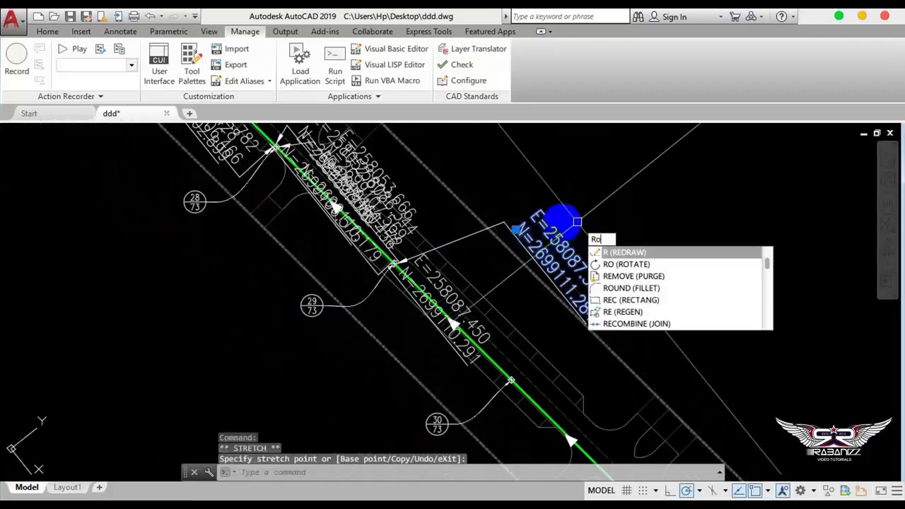
key(Return)
click(503, 223)
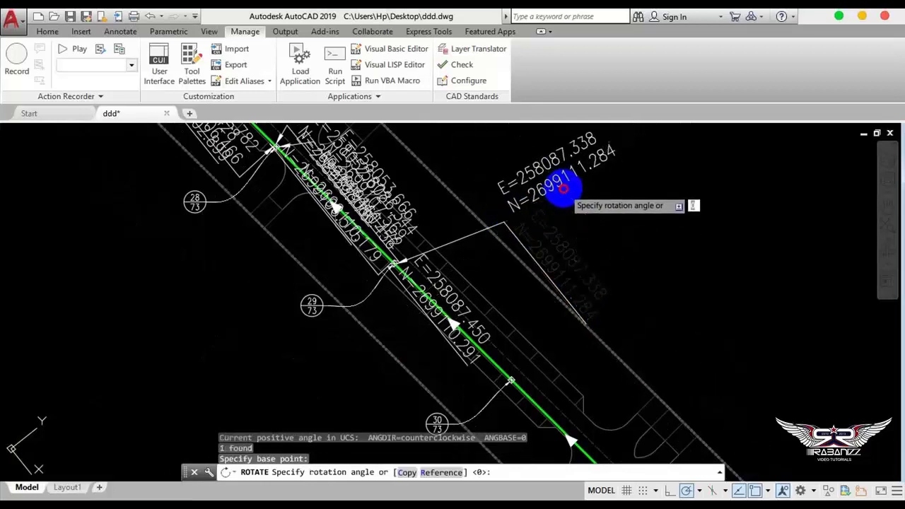
click(557, 211)
middle_drag(546, 226, 479, 242)
key(Return)
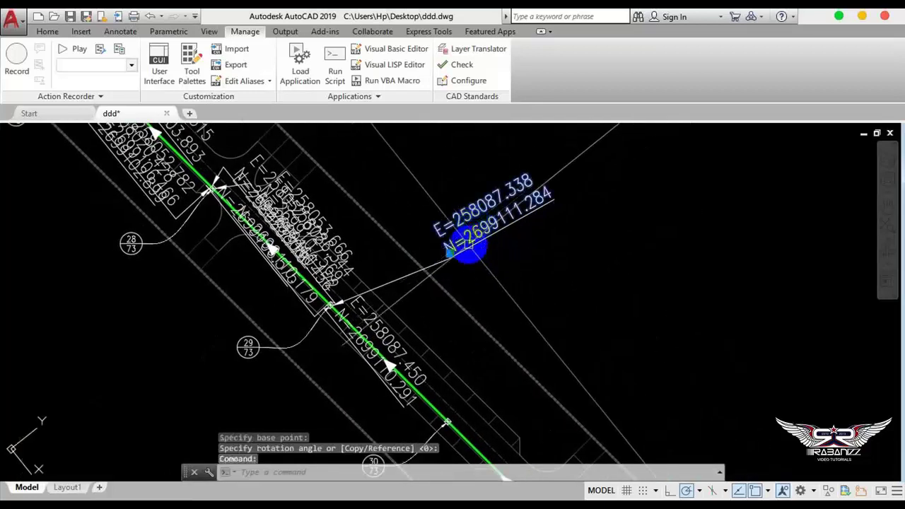
click(449, 258)
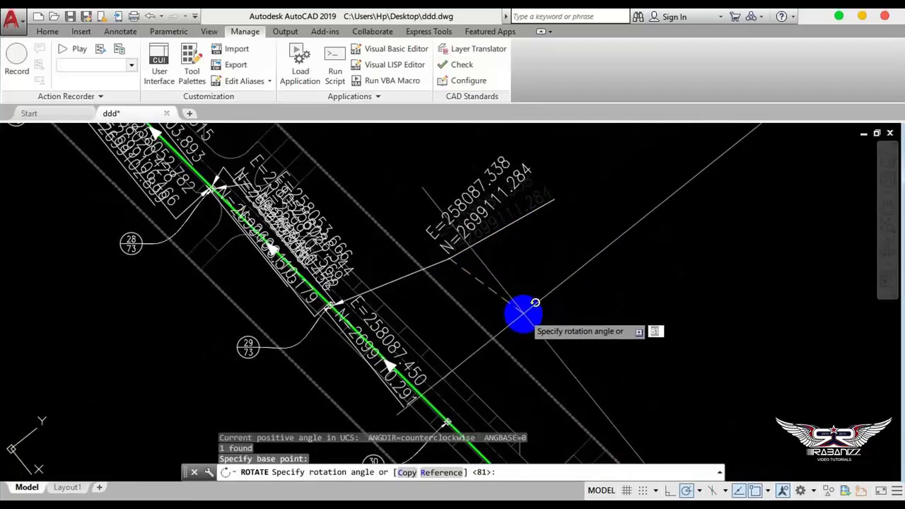
click(523, 311)
text(m)
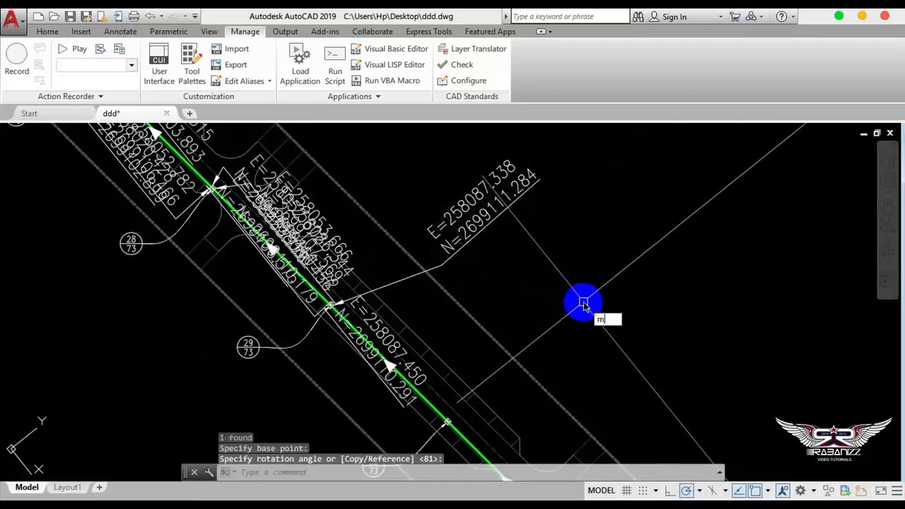
text(a)
key(Return)
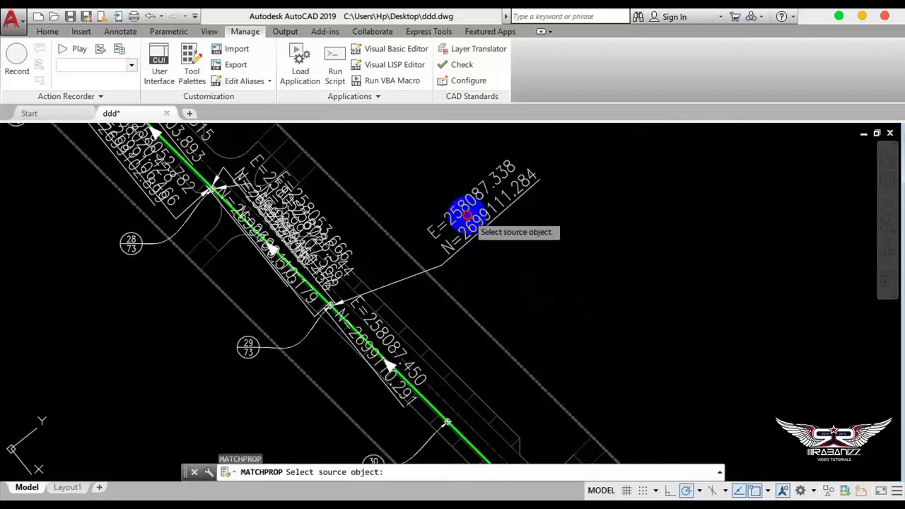
Step: Copy the E=258087.338 label's text style onto two nearby coordinate labels
click(467, 216)
click(316, 237)
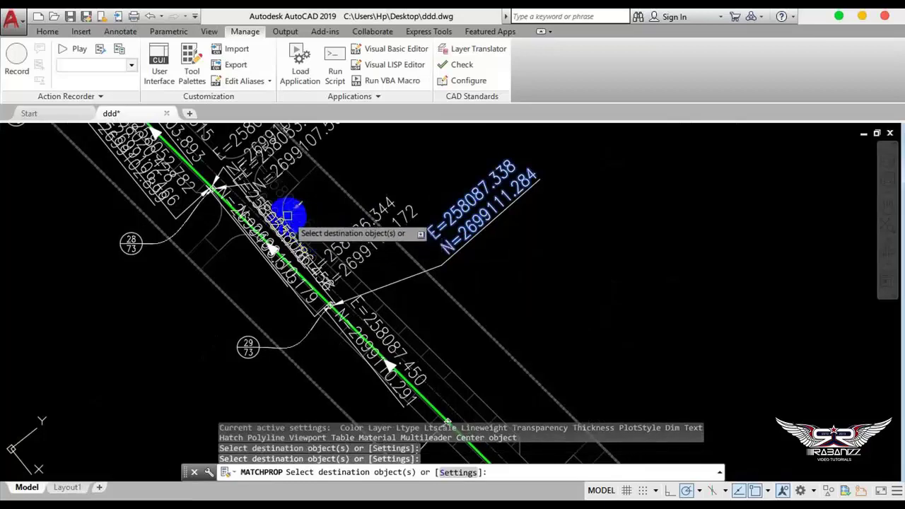
click(414, 270)
middle_drag(256, 218, 294, 266)
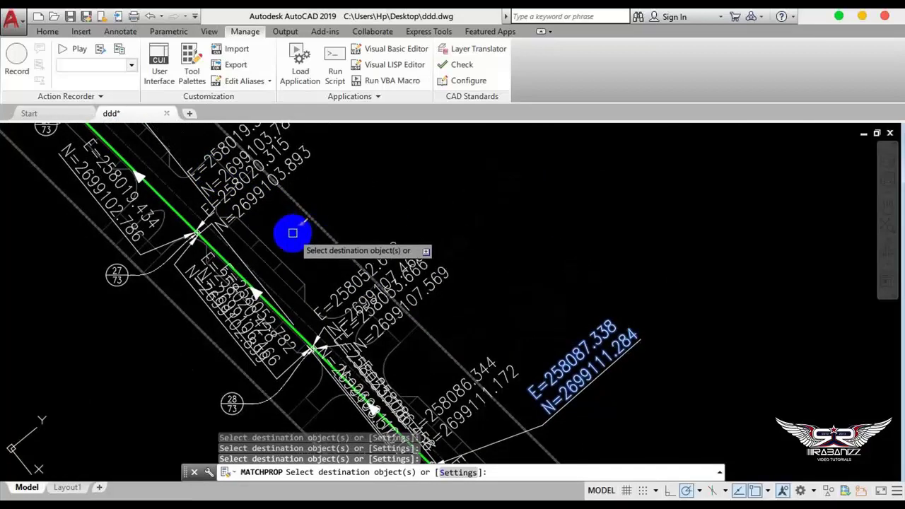
key(Return)
key(Return)
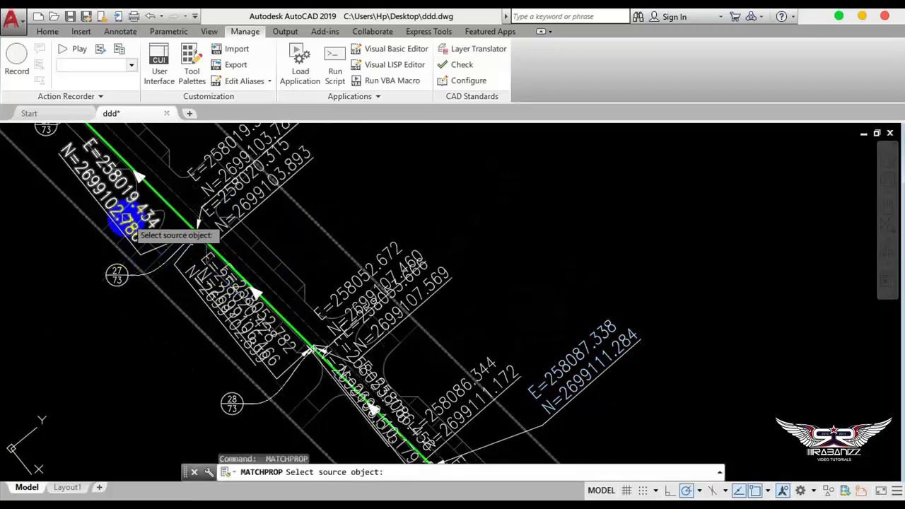
click(235, 212)
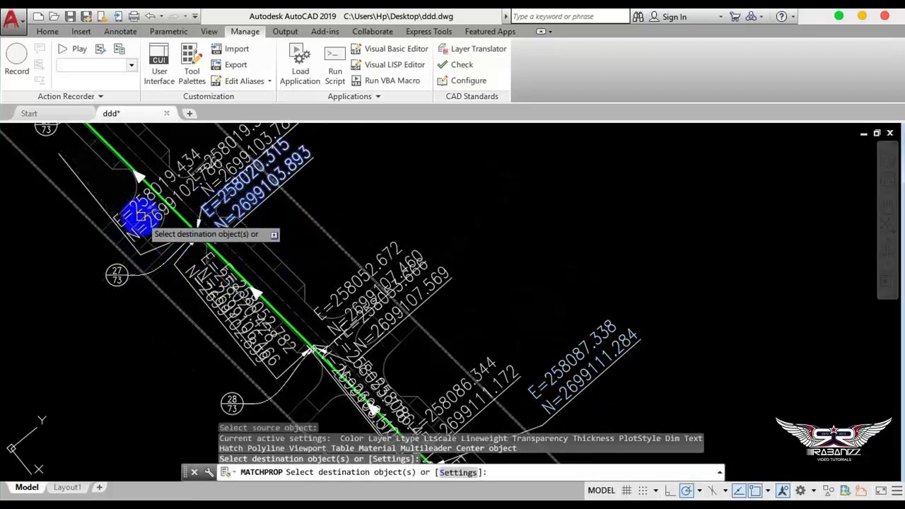
key(Return)
scroll(234, 212, down, 4)
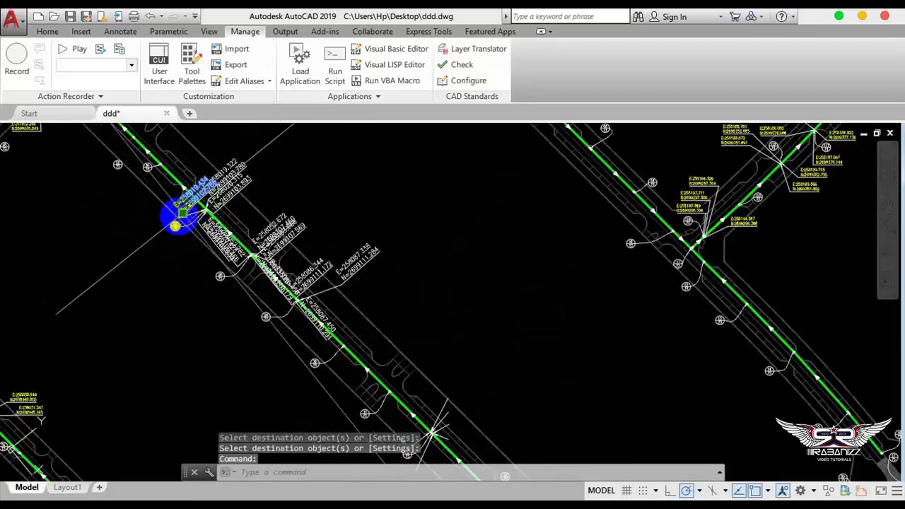
scroll(182, 212, up, 4)
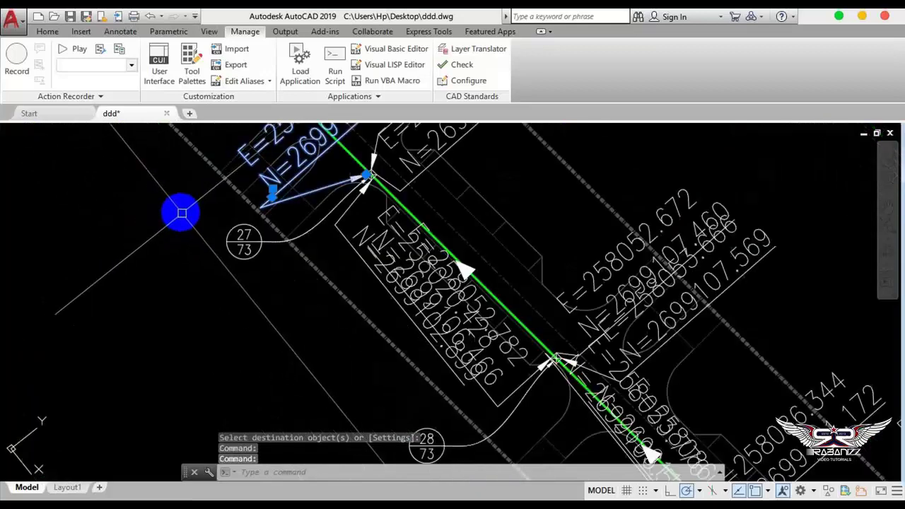
Step: Move the E=258019.434 label aside, off the pipe
key(Escape)
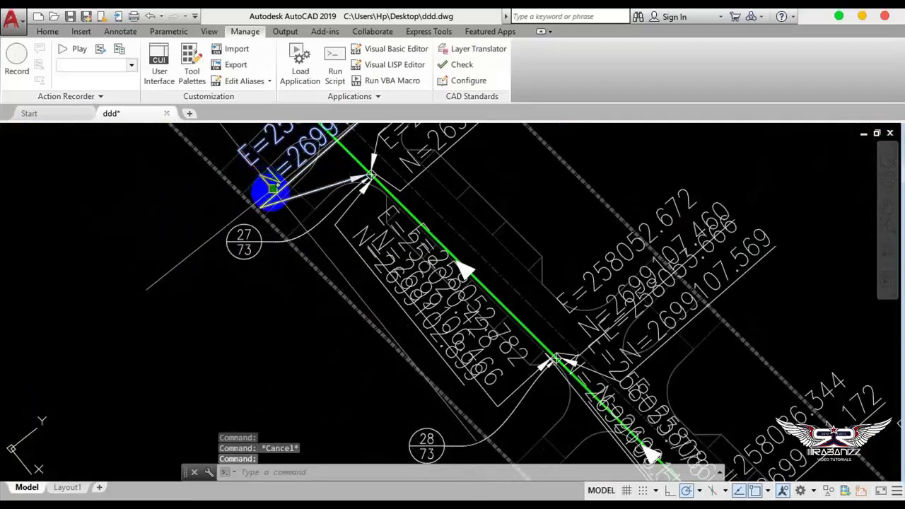
click(272, 189)
scroll(212, 297, down, 4)
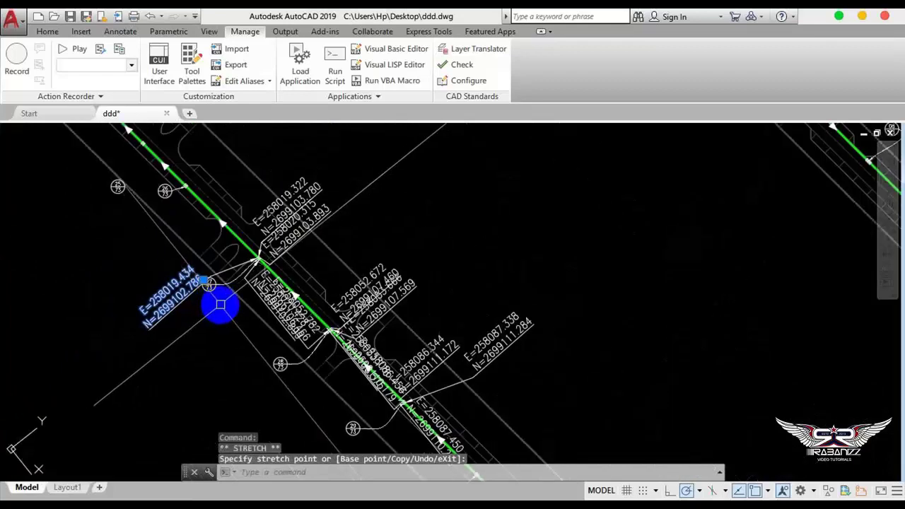
key(Escape)
Step: Apply the label style to three more coordinate labels and reposition the E=258086.456 label
text(a)
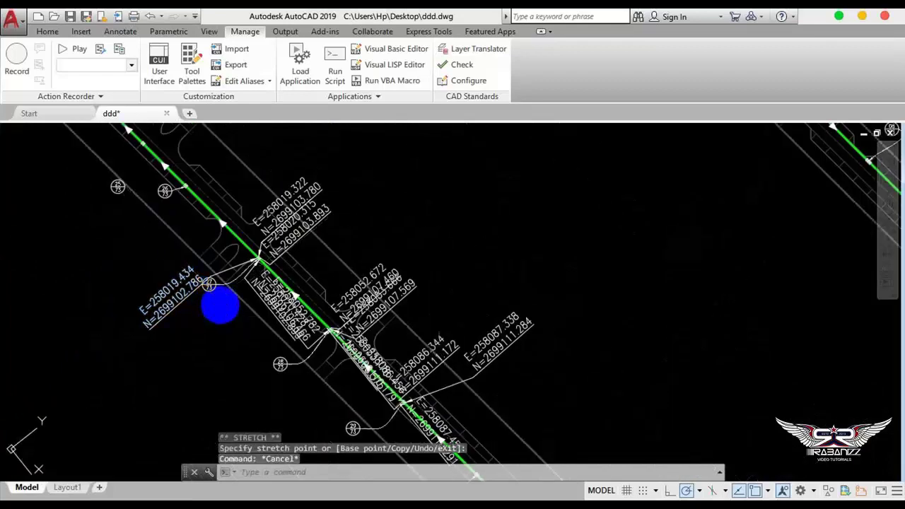
key(Return)
click(172, 283)
scroll(248, 317, up, 2)
scroll(317, 269, up, 2)
click(305, 273)
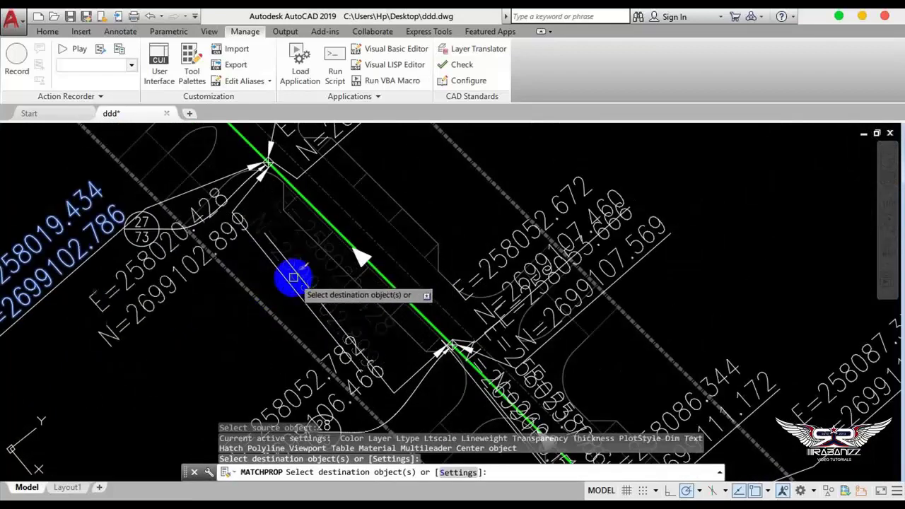
click(282, 273)
click(273, 262)
scroll(231, 239, down, 4)
scroll(286, 322, up, 4)
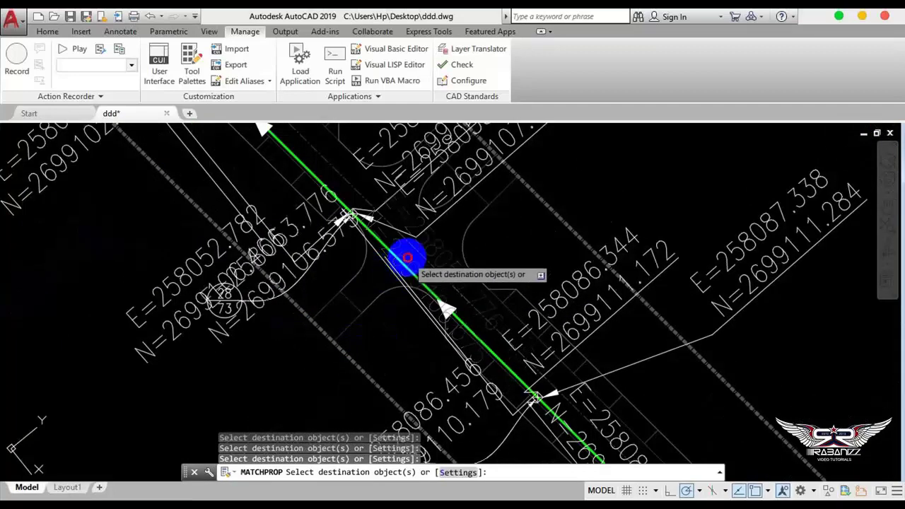
scroll(413, 268, down, 3)
scroll(452, 293, up, 2)
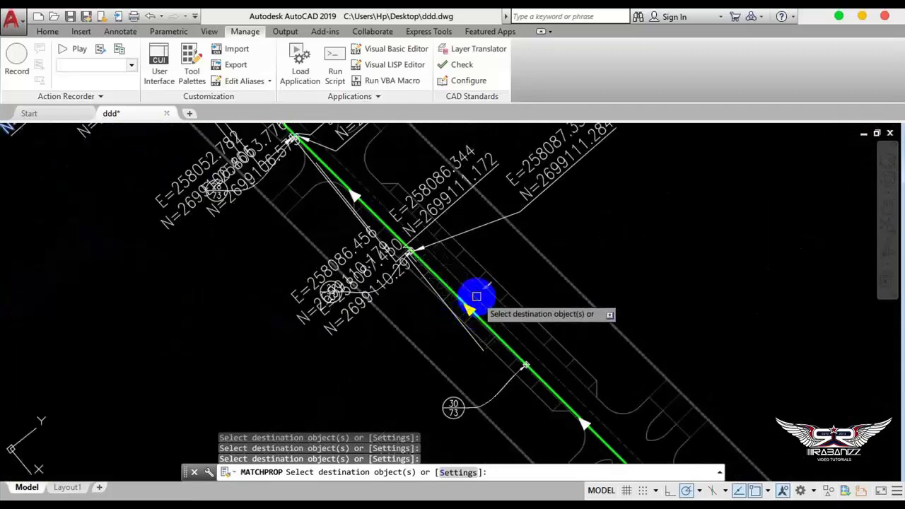
key(Return)
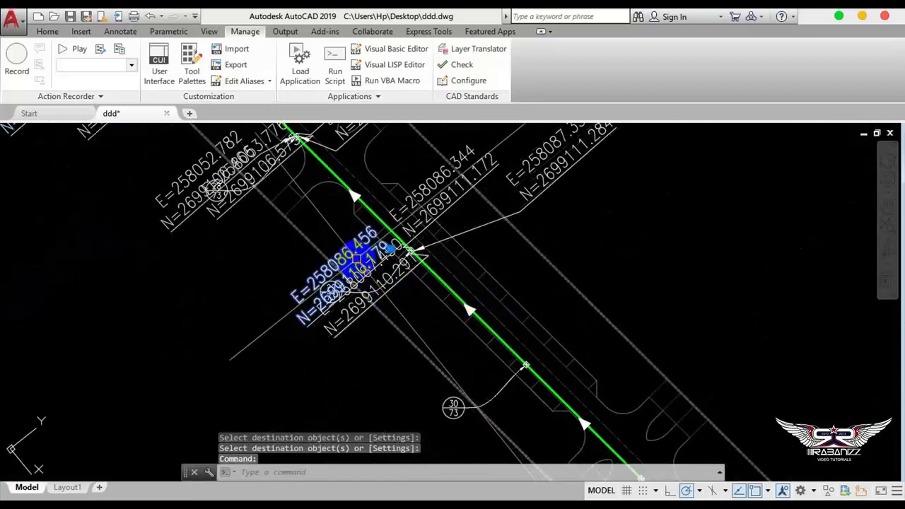
click(391, 249)
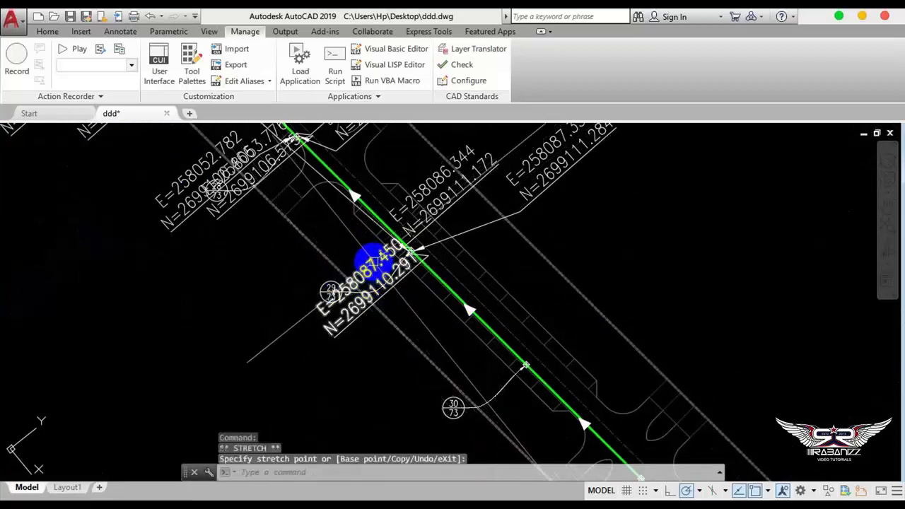
click(373, 262)
Step: Move the E=258086.456 and E=258087.450 labels to the lower left of the pipe
key(ctrl+z)
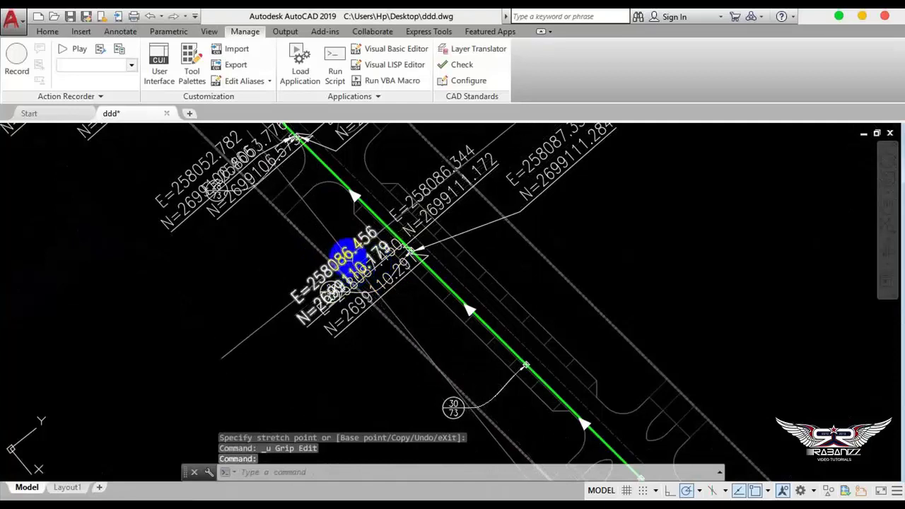
click(391, 249)
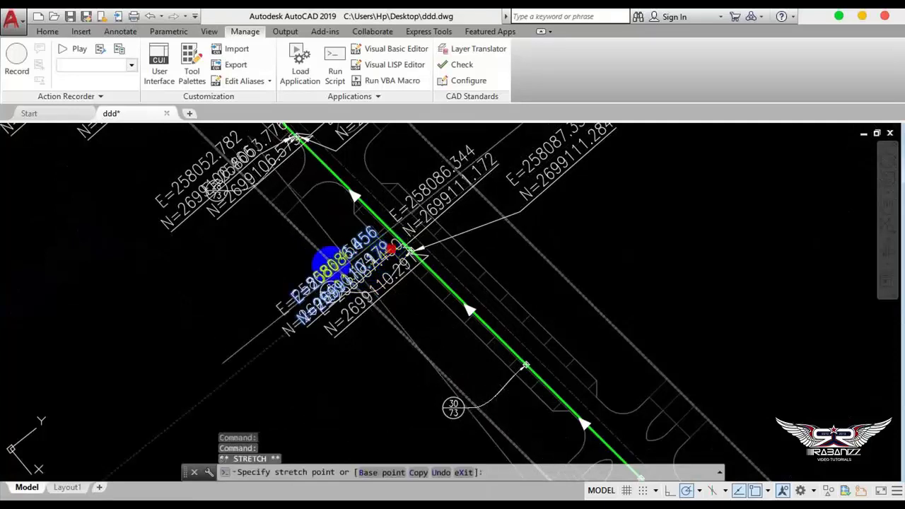
click(329, 330)
key(Escape)
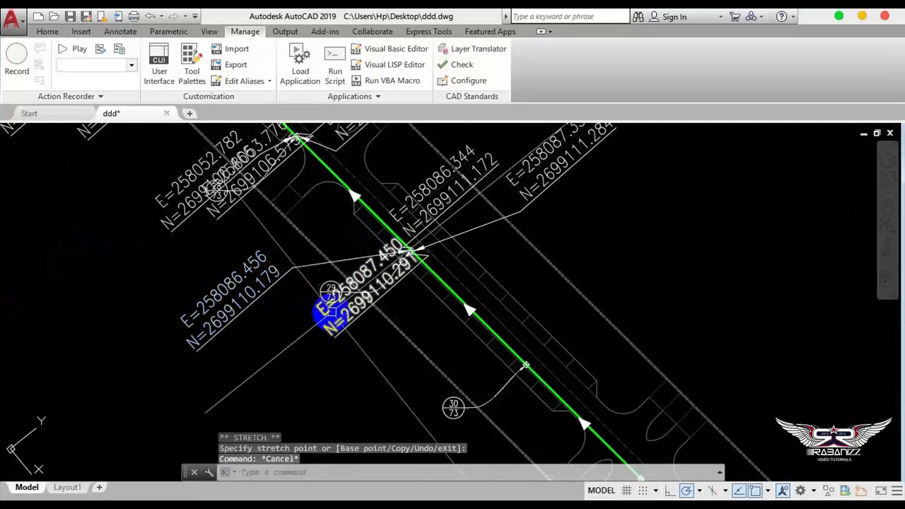
click(324, 313)
click(418, 262)
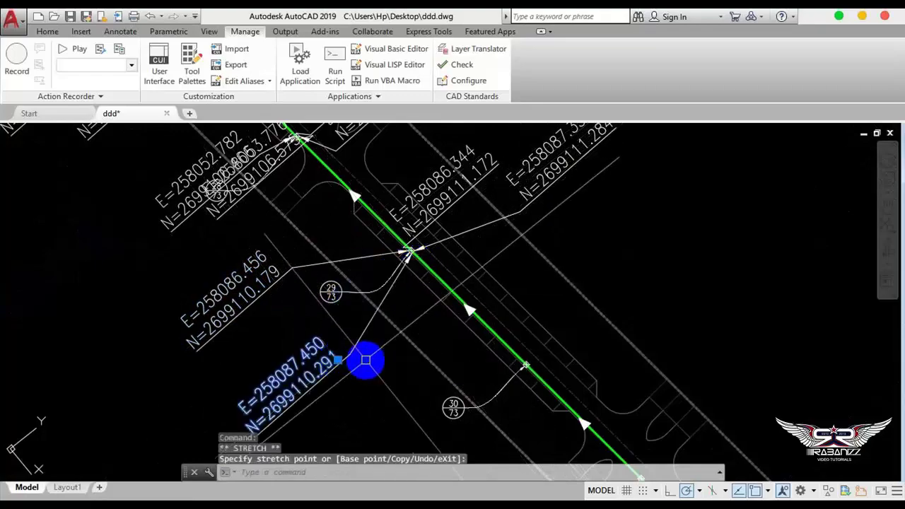
key(Escape)
Step: Zoom and pan to inspect the E=258087.450 label beside node tag 30/73
scroll(410, 350, down, 5)
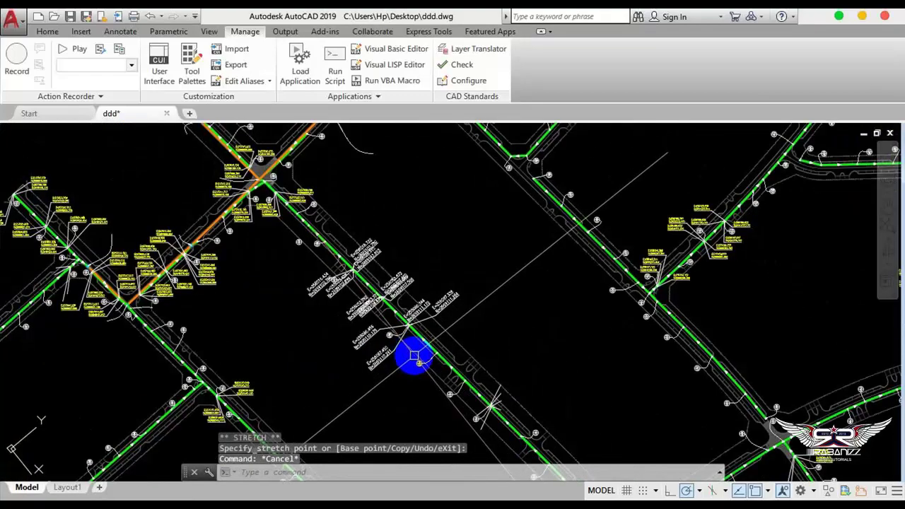
scroll(403, 311, down, 5)
scroll(384, 237, up, 3)
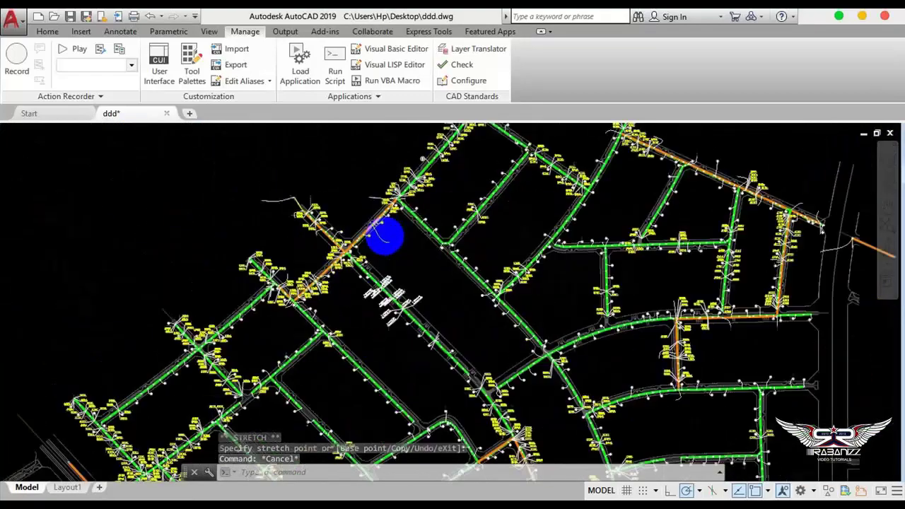
scroll(428, 360, up, 1)
scroll(414, 364, up, 2)
scroll(415, 364, up, 2)
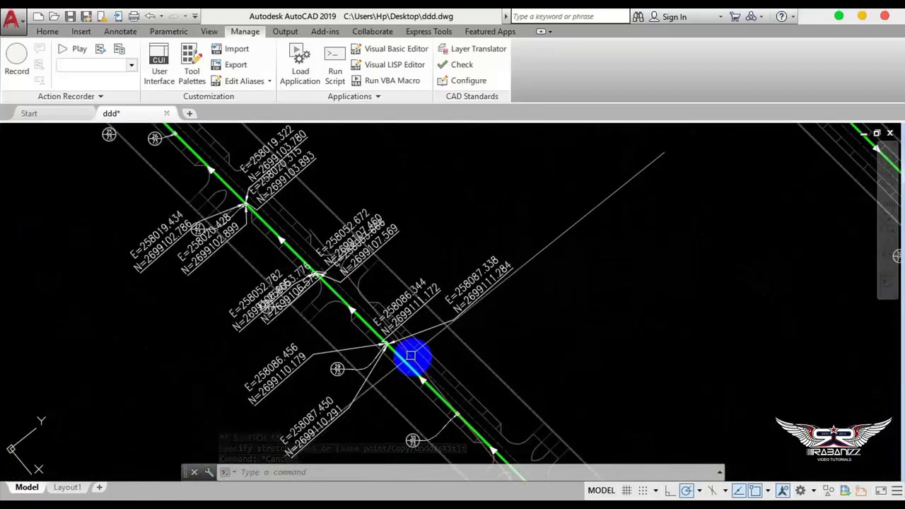
scroll(313, 376, up, 2)
scroll(360, 279, up, 2)
scroll(272, 381, up, 2)
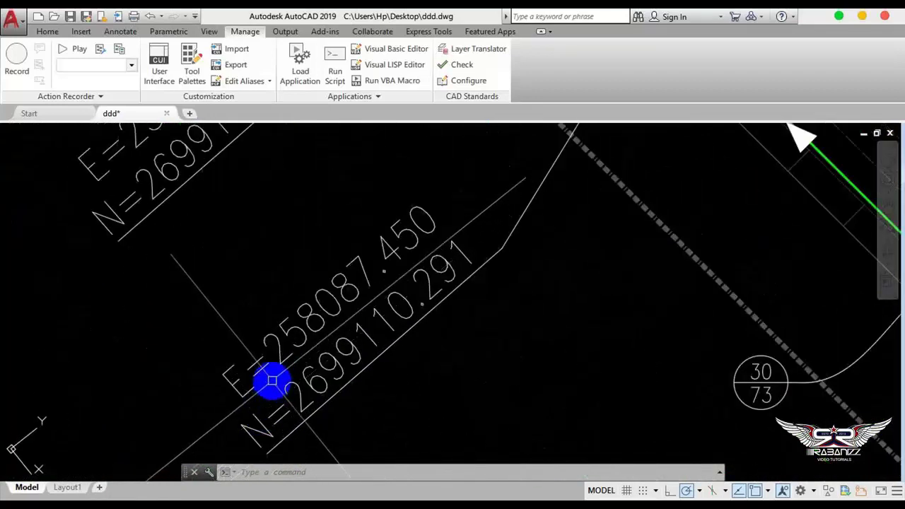
middle_drag(277, 352, 290, 327)
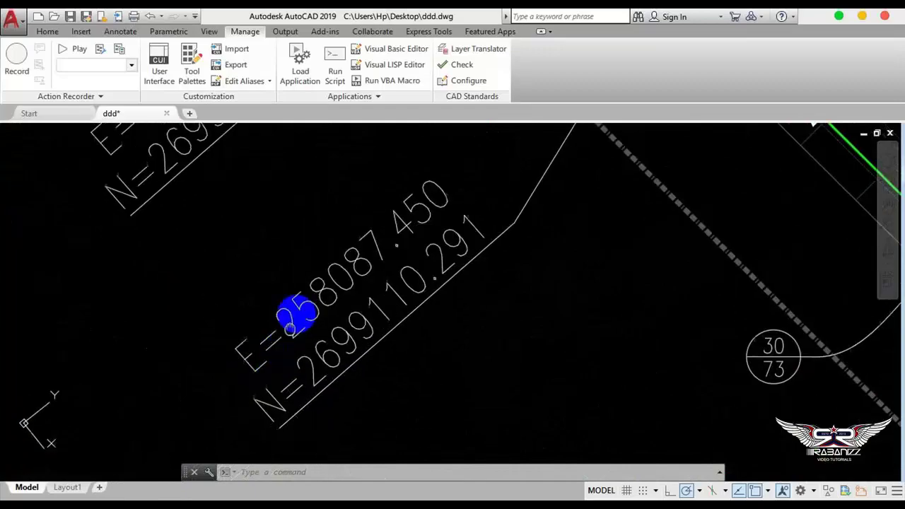
scroll(400, 360, down, 1)
scroll(360, 333, down, 5)
scroll(360, 333, up, 3)
scroll(400, 362, up, 2)
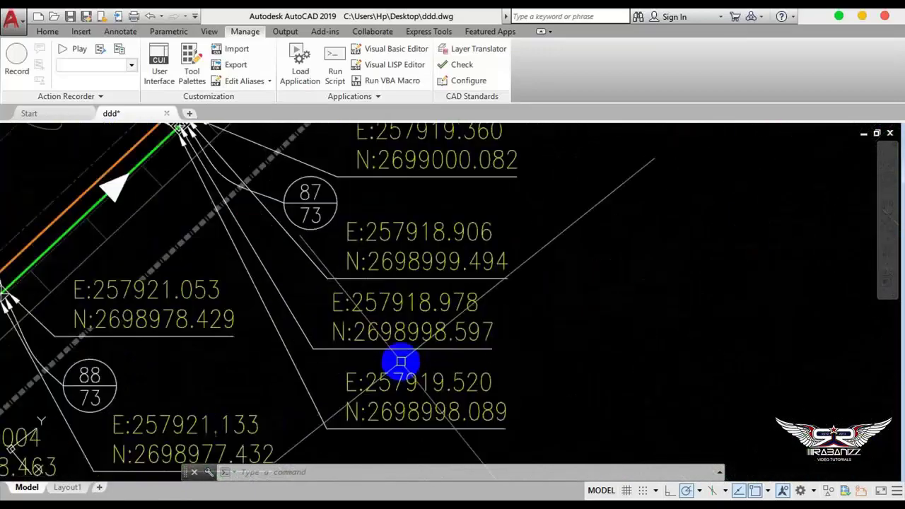
scroll(364, 239, up, 3)
scroll(330, 247, down, 3)
scroll(499, 309, down, 5)
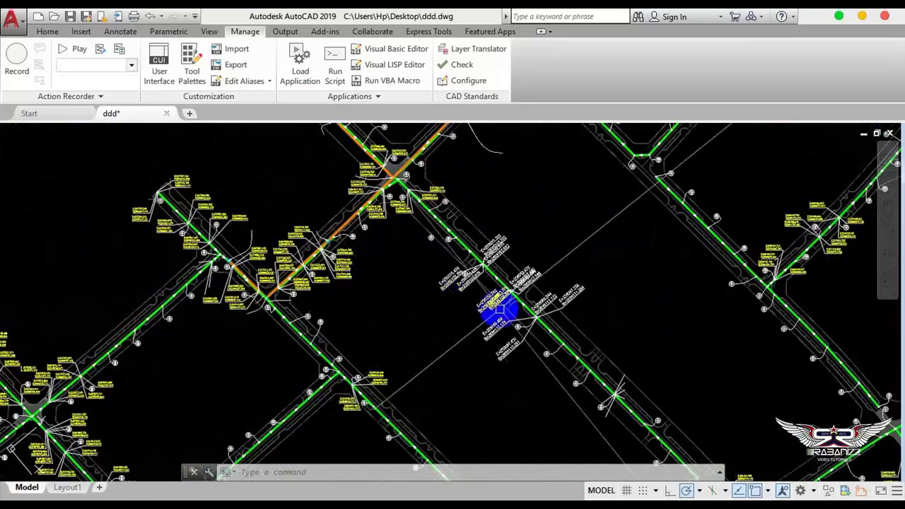
scroll(499, 309, up, 5)
middle_drag(379, 283, 318, 258)
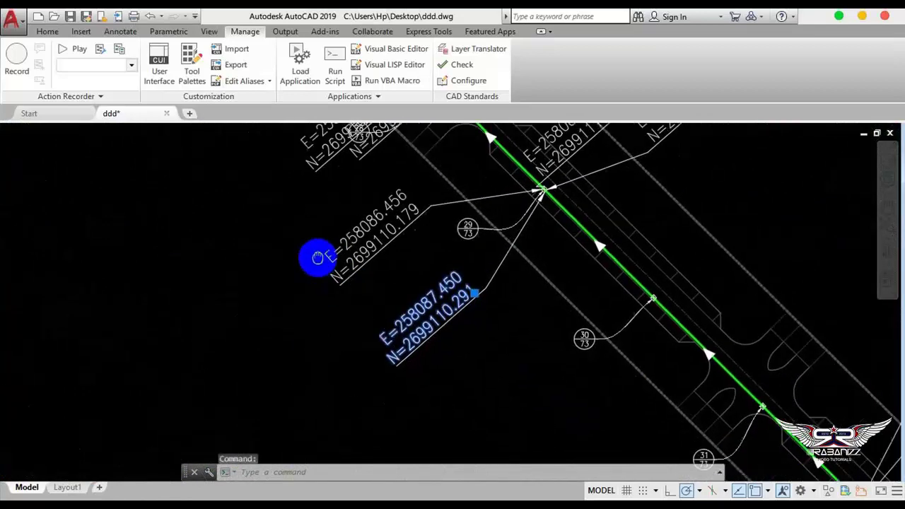
scroll(431, 321, up, 2)
scroll(385, 286, up, 2)
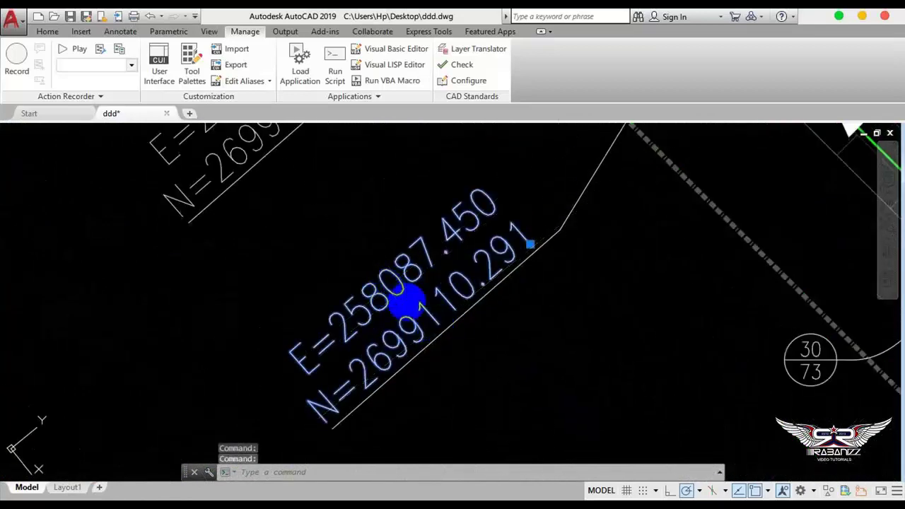
double_click(405, 339)
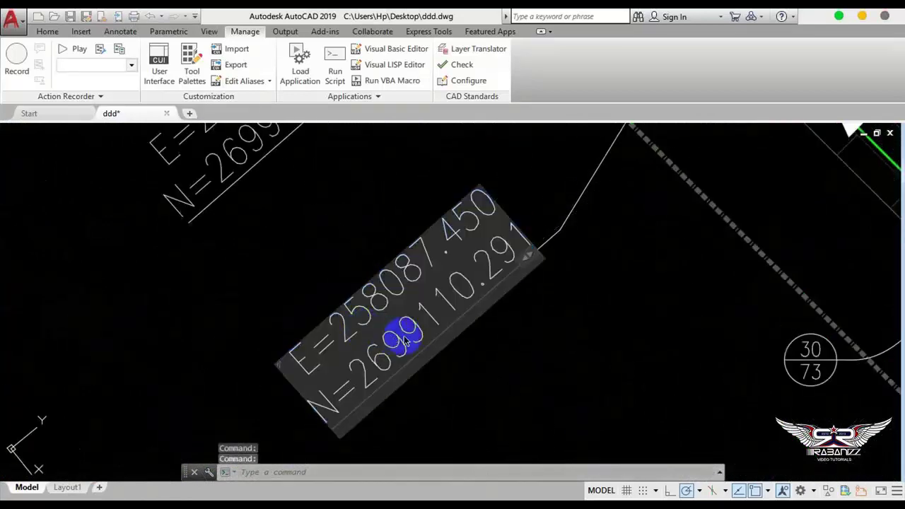
double_click(336, 343)
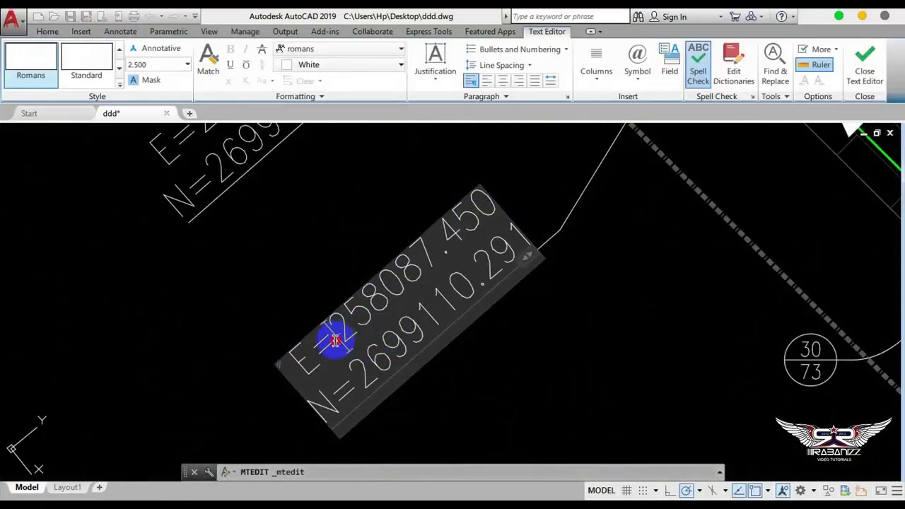
key(ctrl+c)
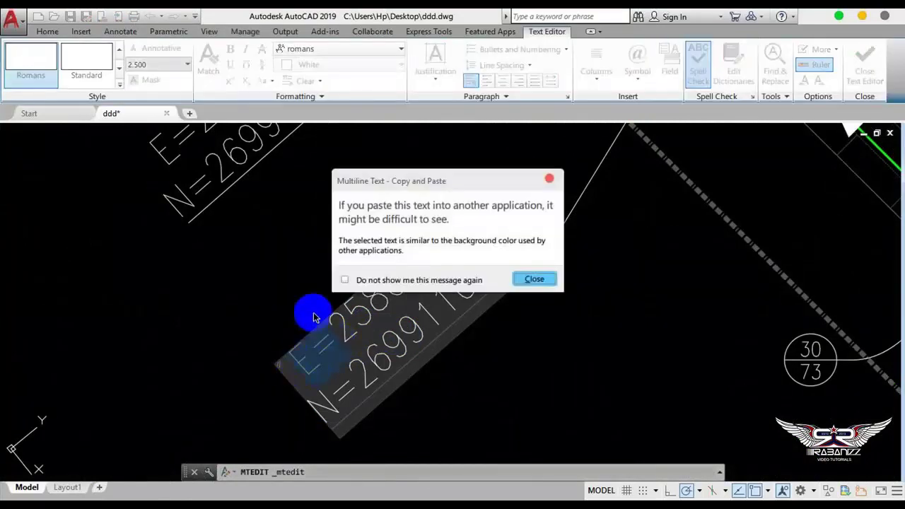
click(512, 283)
click(378, 271)
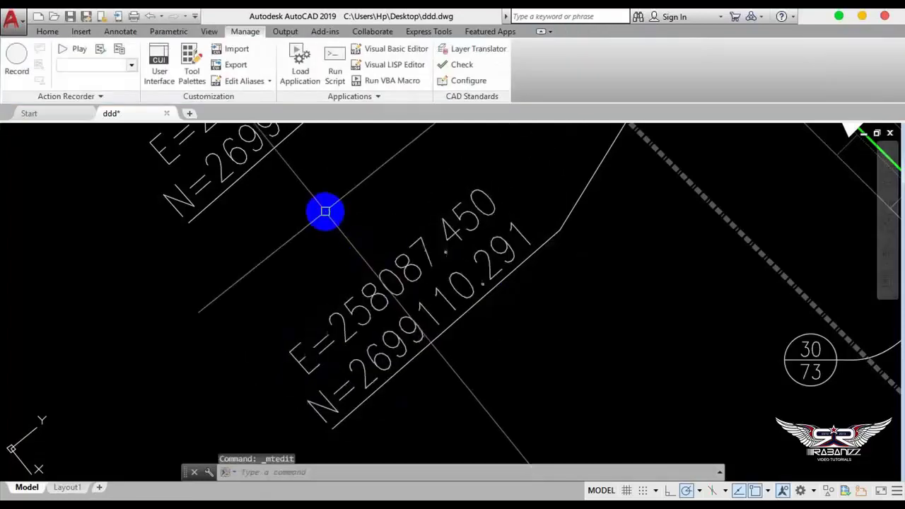
Step: Use Find and Replace on the entire drawing to change every 'E=' to 'E:'
right_click(325, 211)
click(367, 433)
text(E:)
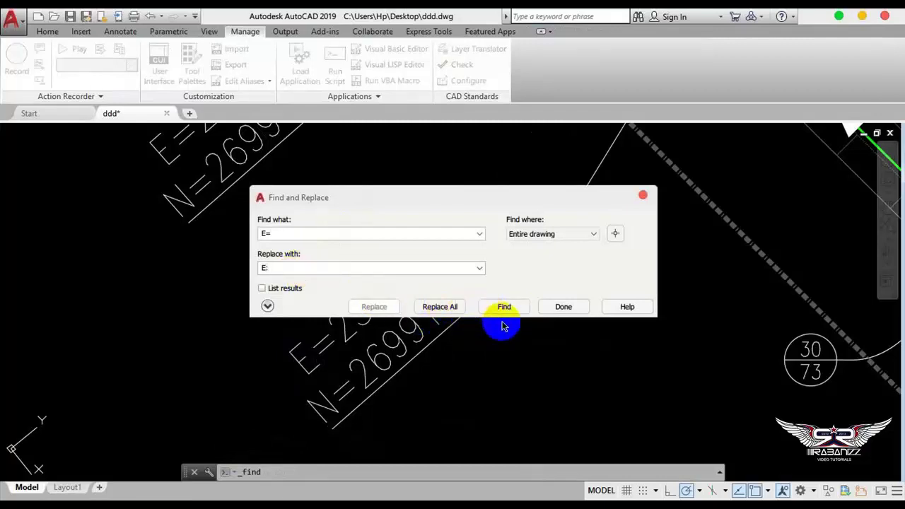
click(548, 301)
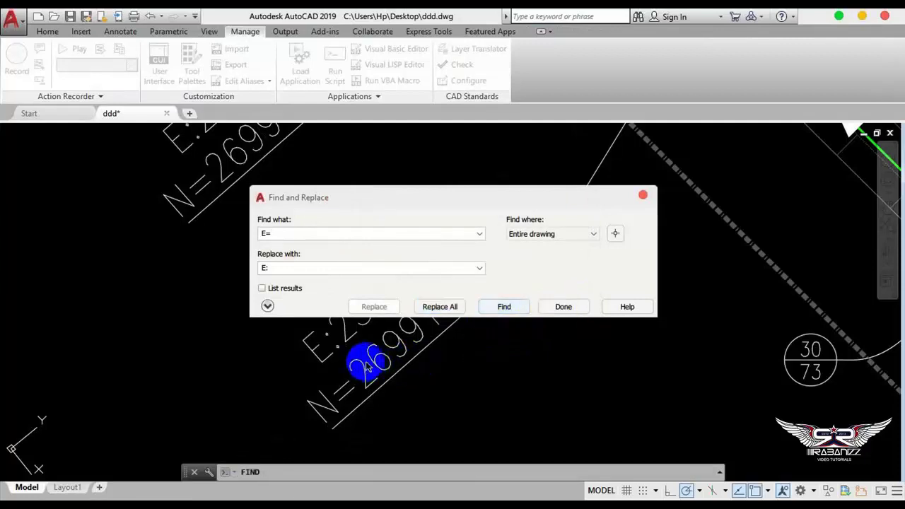
key(Escape)
scroll(394, 324, up, 3)
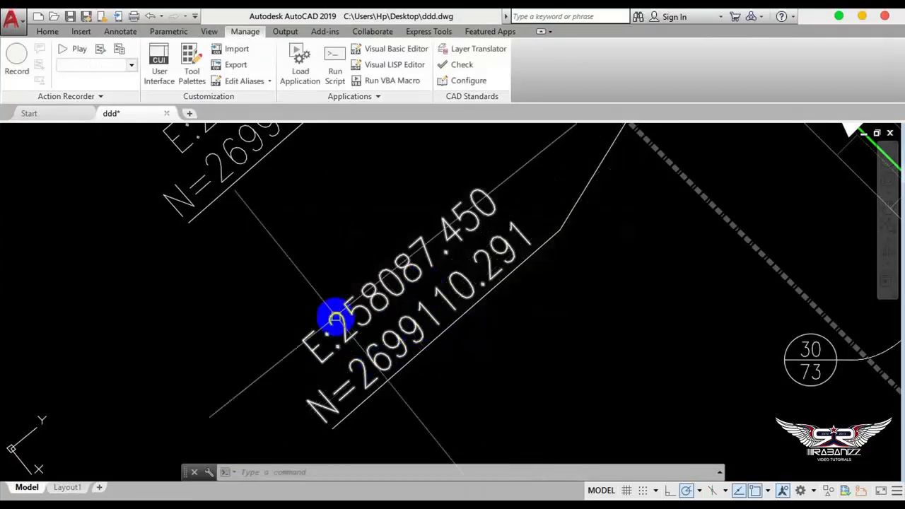
scroll(332, 365, up, 3)
scroll(390, 313, down, 2)
scroll(404, 354, down, 3)
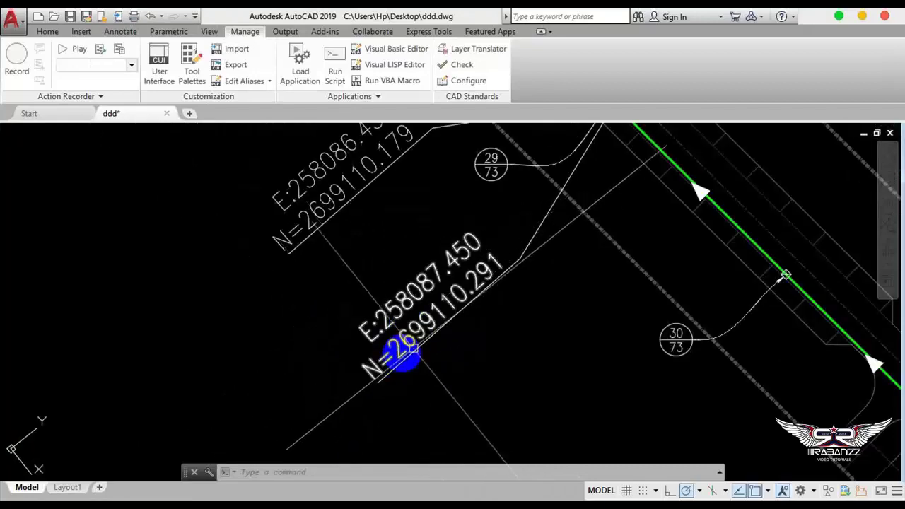
scroll(530, 318, down, 3)
scroll(539, 304, down, 3)
scroll(564, 278, up, 3)
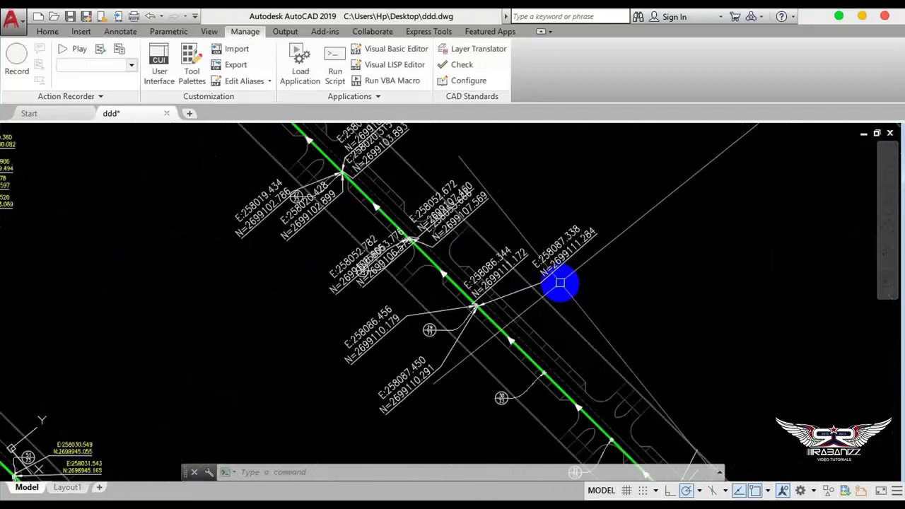
scroll(416, 297, down, 3)
scroll(413, 294, down, 1)
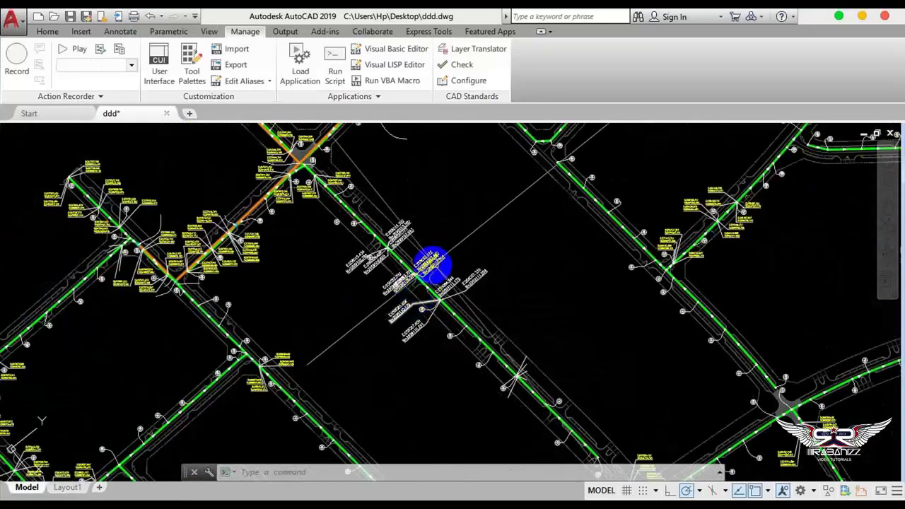
middle_drag(399, 306, 251, 332)
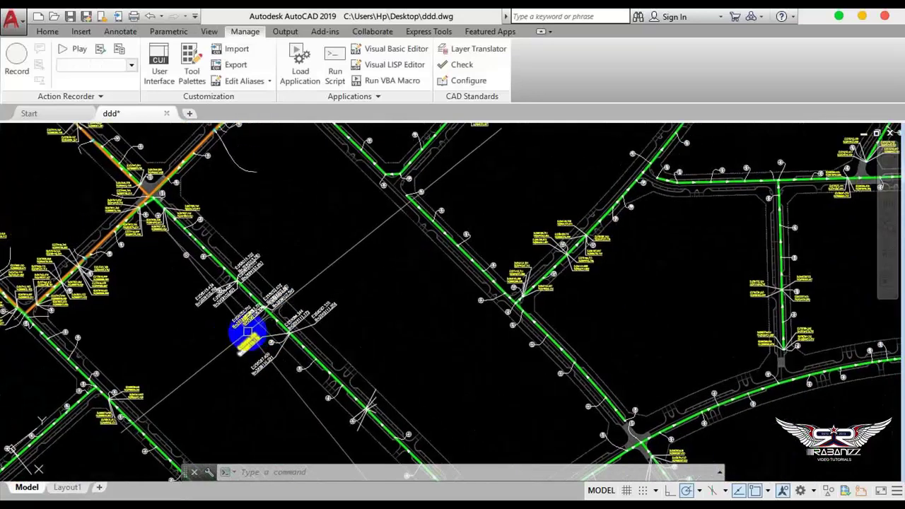
scroll(279, 314, up, 3)
scroll(307, 388, up, 3)
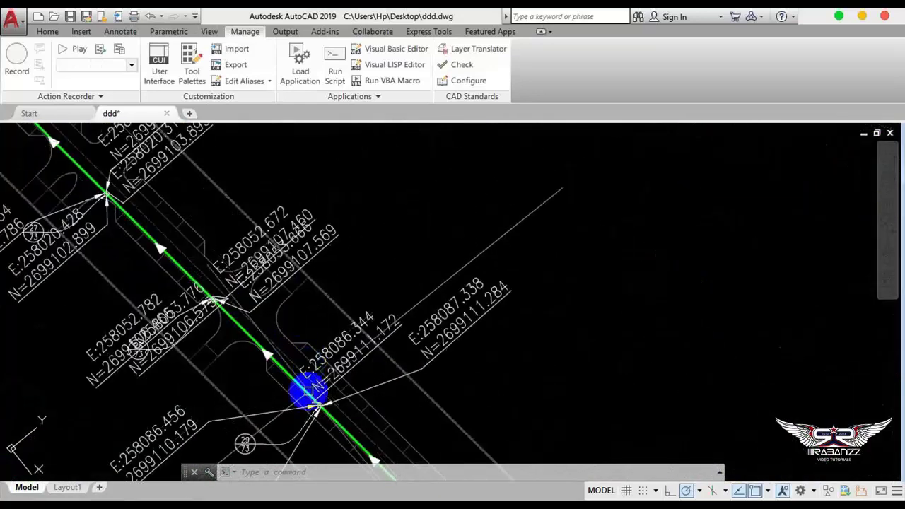
scroll(309, 417, up, 2)
scroll(309, 417, up, 2)
scroll(339, 375, up, 2)
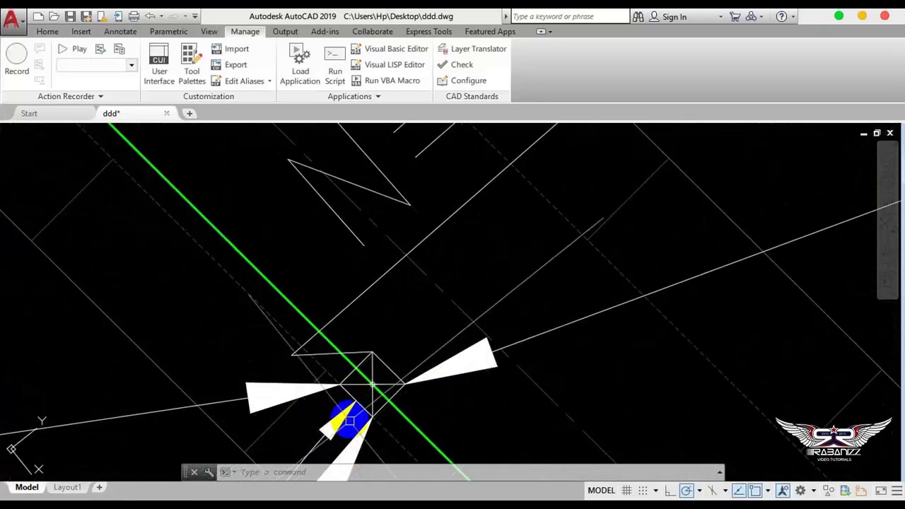
scroll(418, 445, down, 5)
scroll(303, 354, up, 2)
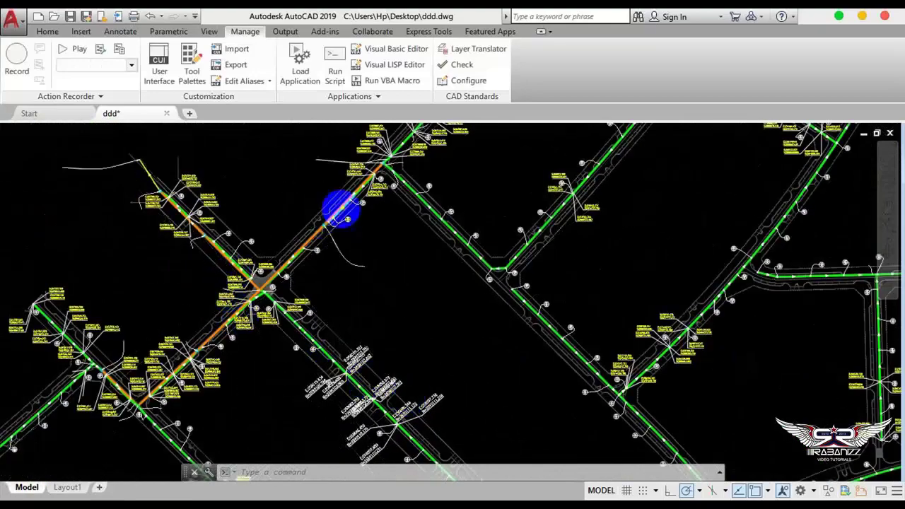
scroll(369, 184, up, 3)
scroll(279, 370, up, 2)
scroll(323, 394, up, 4)
scroll(219, 366, up, 2)
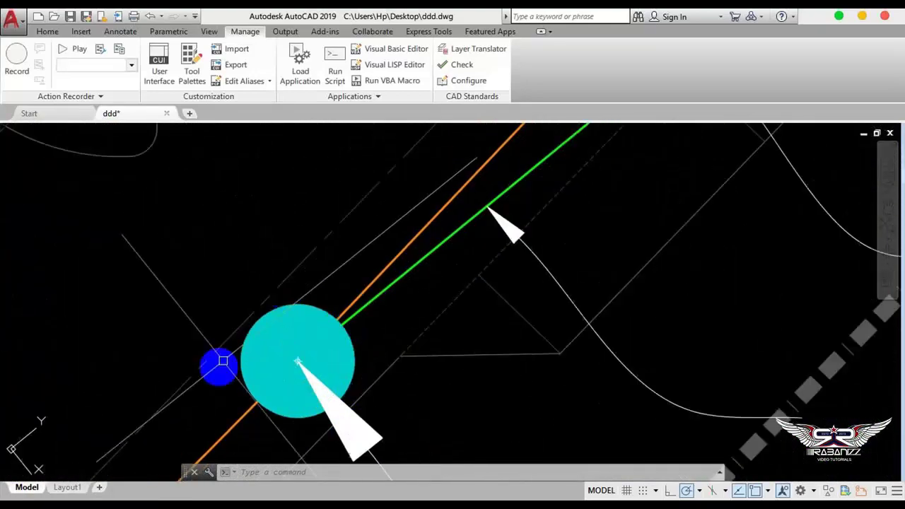
scroll(294, 354, down, 3)
scroll(287, 368, up, 5)
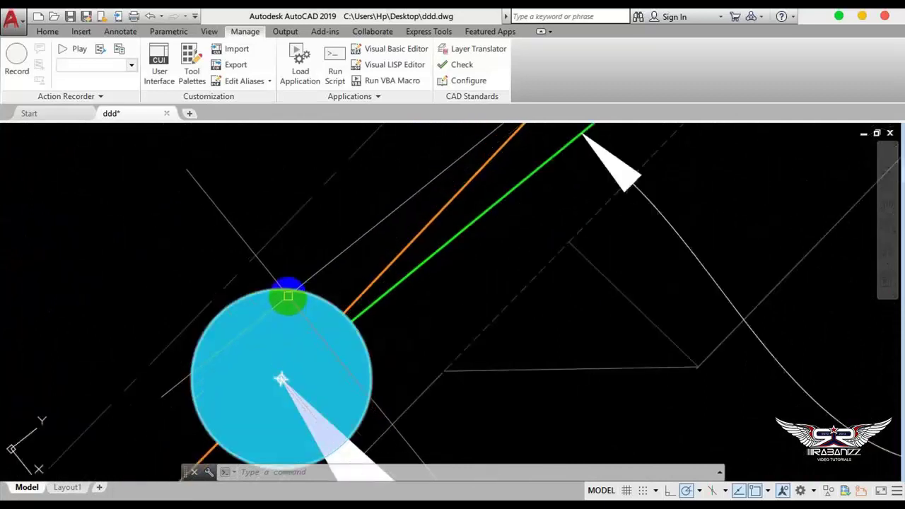
scroll(288, 357, down, 3)
text(C)
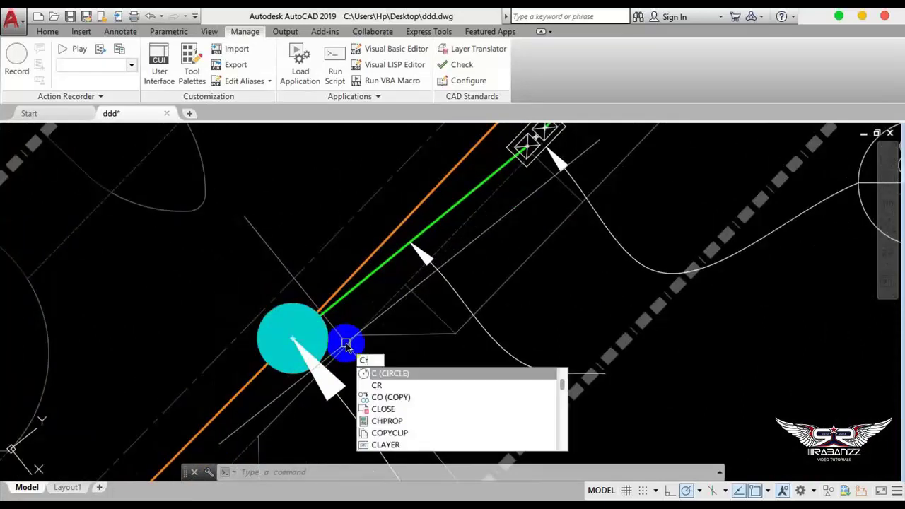
Step: Label a main-line pipe node with the CR routine, placing E=257899.714 / N=2699173.461 text
text(r)
key(Return)
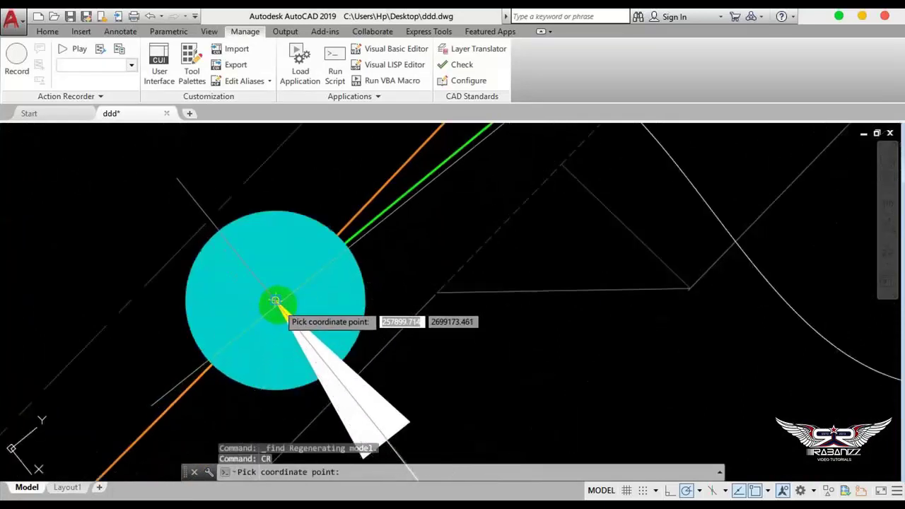
scroll(274, 302, up, 2)
scroll(263, 293, up, 2)
click(266, 289)
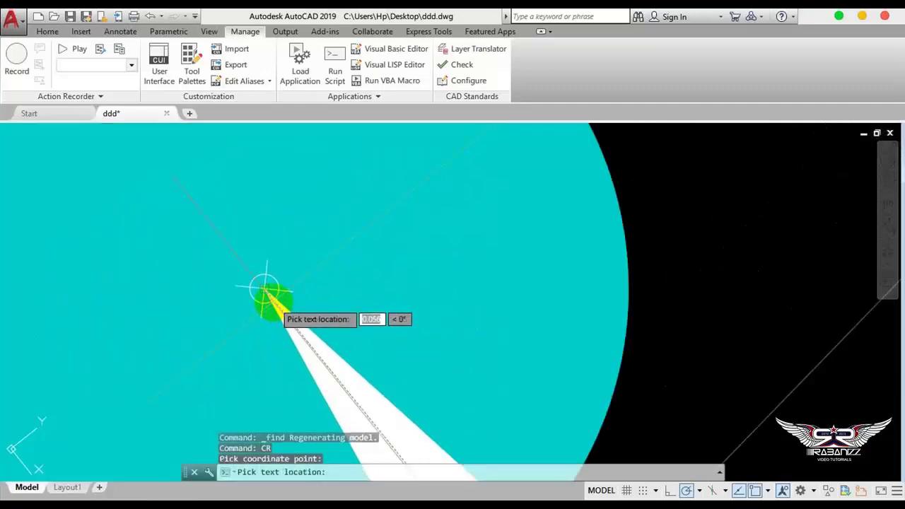
scroll(586, 339, down, 5)
scroll(594, 332, down, 3)
click(460, 357)
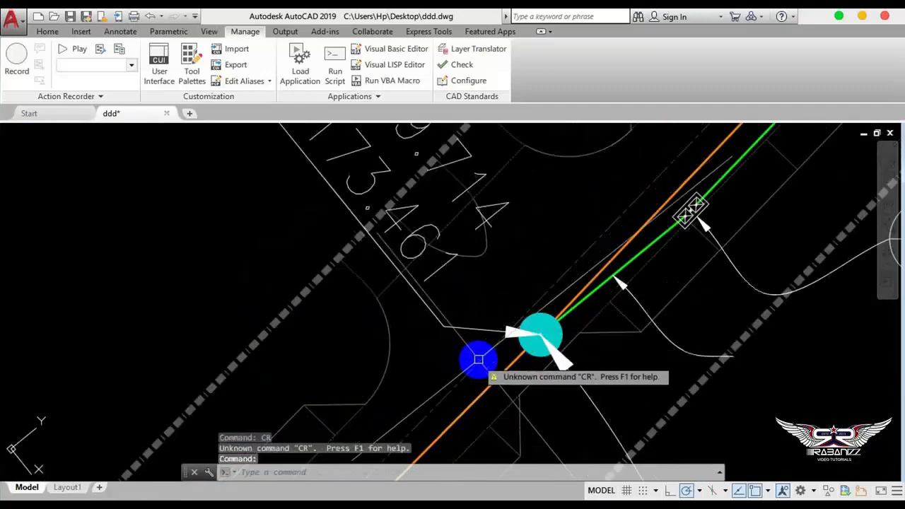
key(Escape)
scroll(494, 319, down, 3)
middle_drag(521, 319, 453, 298)
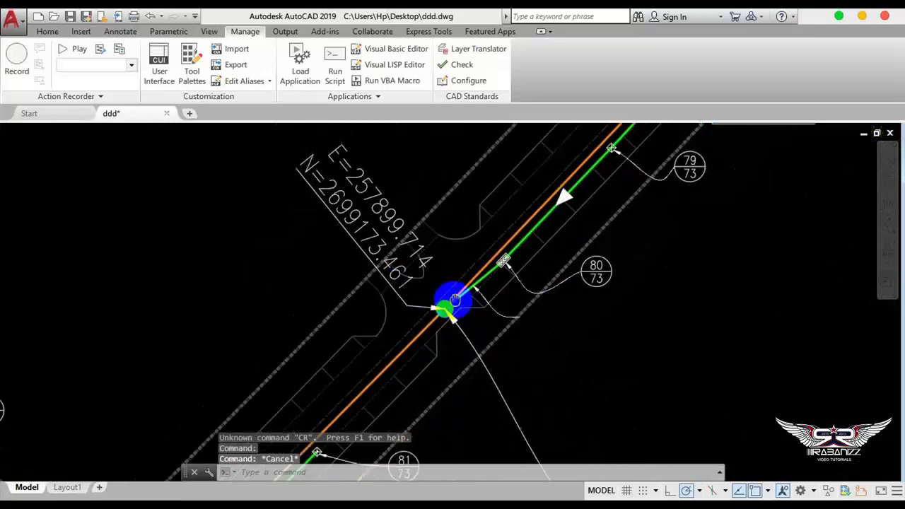
scroll(455, 299, down, 3)
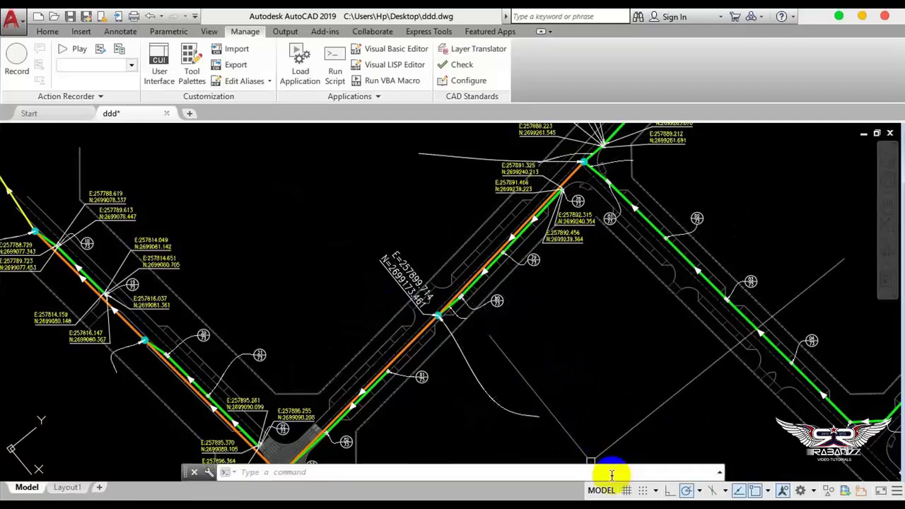
click(655, 491)
click(672, 473)
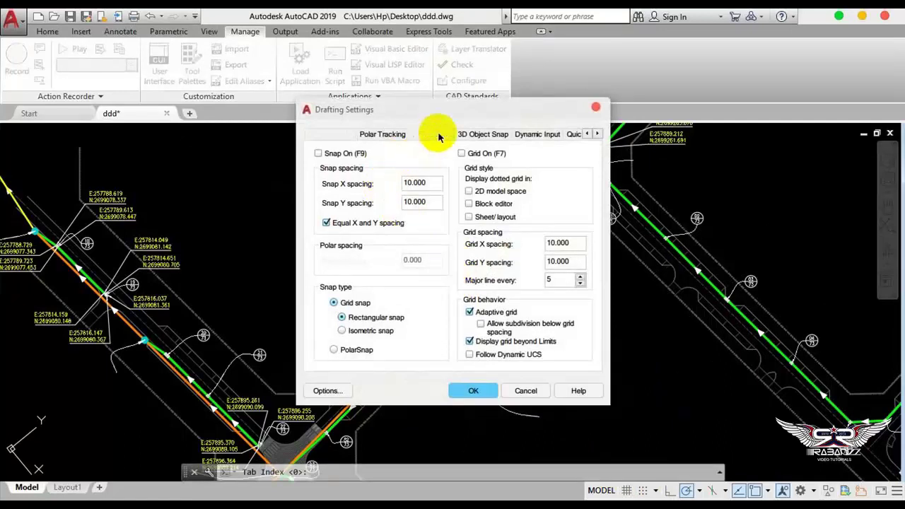
click(438, 135)
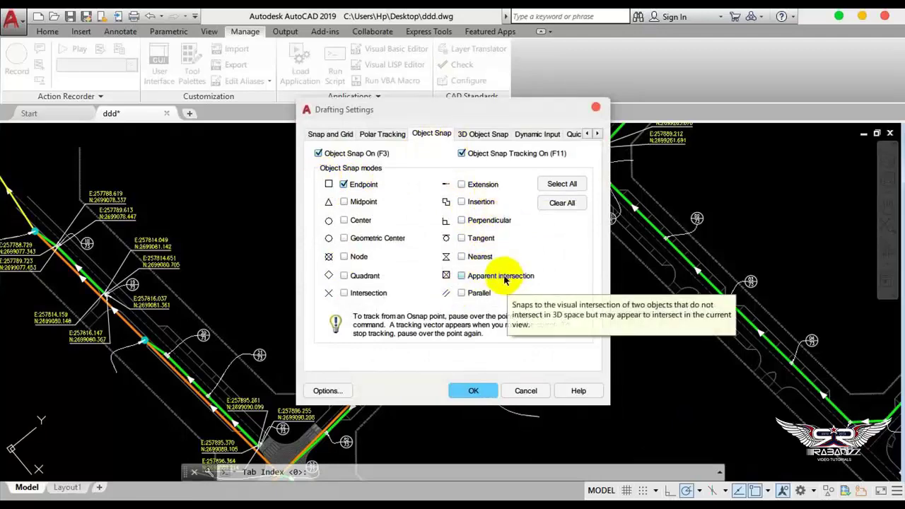
click(475, 391)
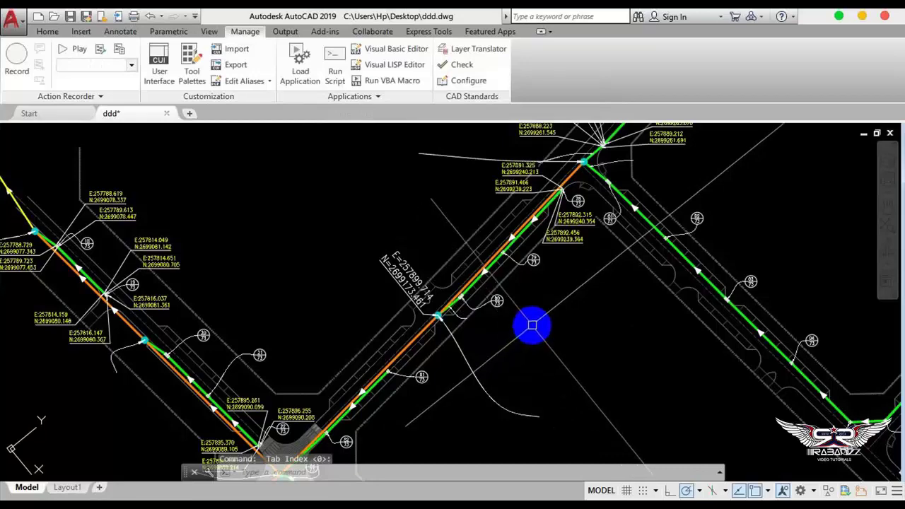
scroll(424, 323, down, 2)
scroll(419, 320, down, 2)
scroll(420, 314, down, 2)
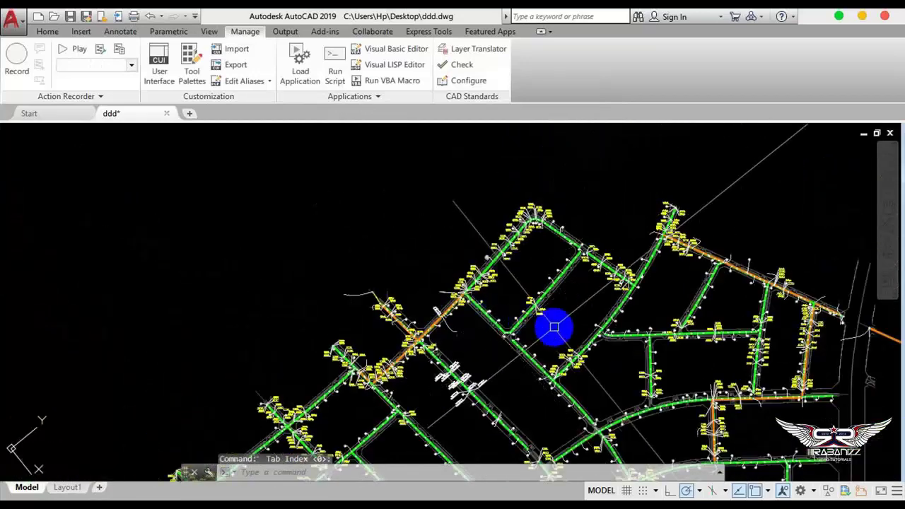
scroll(425, 292, up, 1)
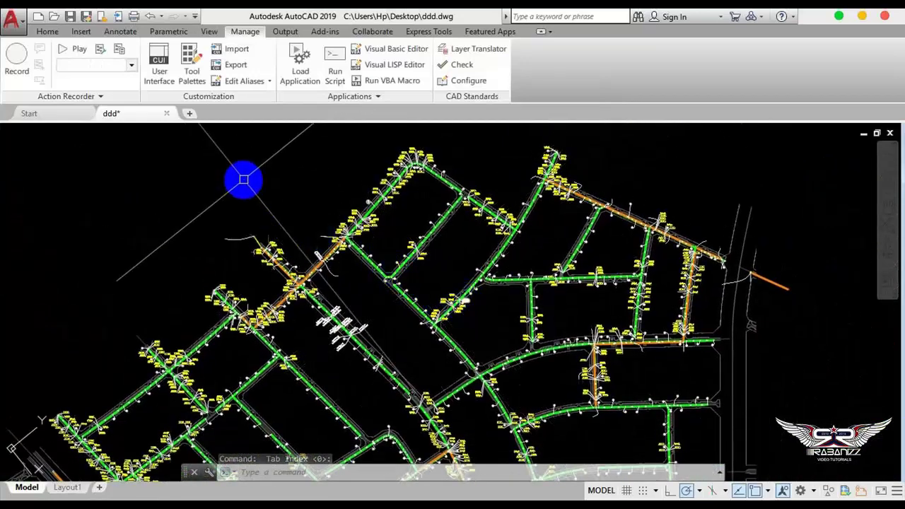